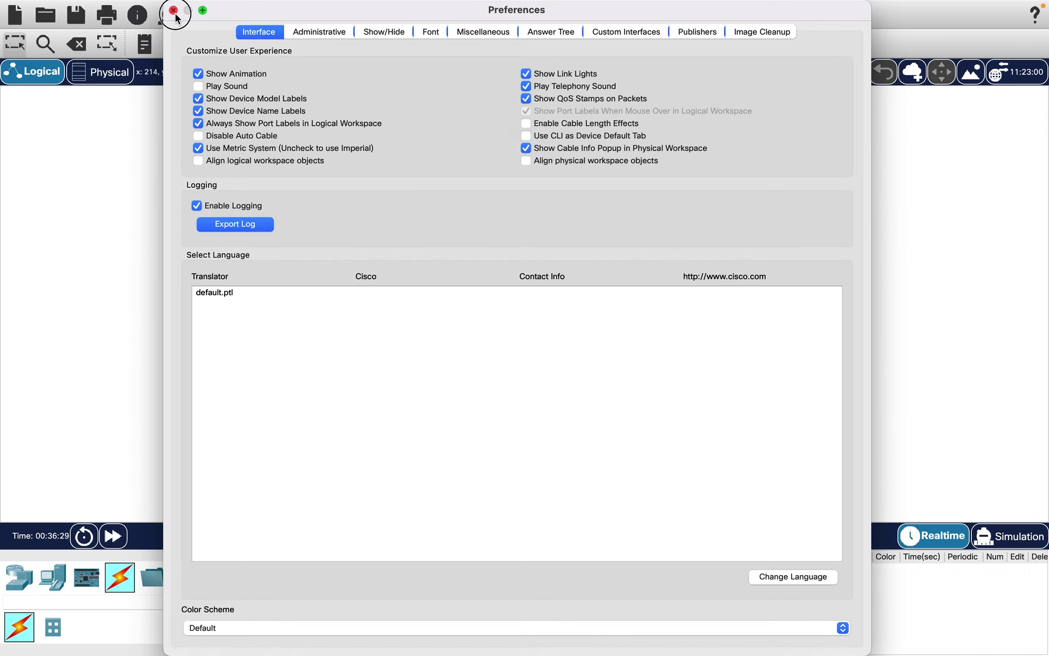
# Close the Preferences window and inspect router G1R1's modules and ports in an enlarged physical device view.
pyautogui.click(174, 10)
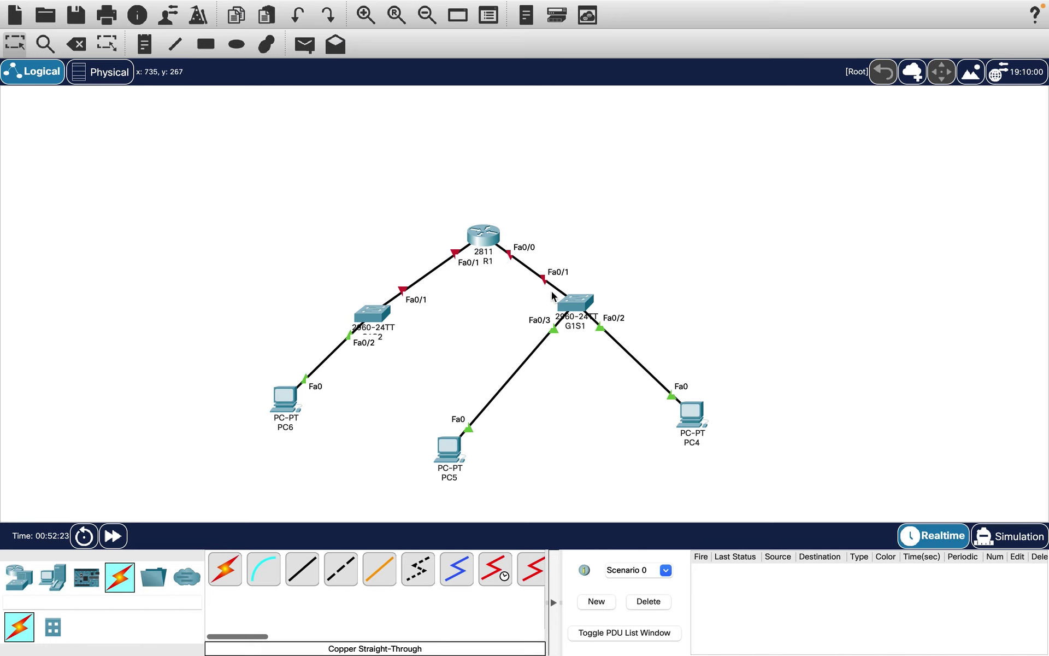
pyautogui.moveTo(577, 310)
pyautogui.moveTo(284, 400)
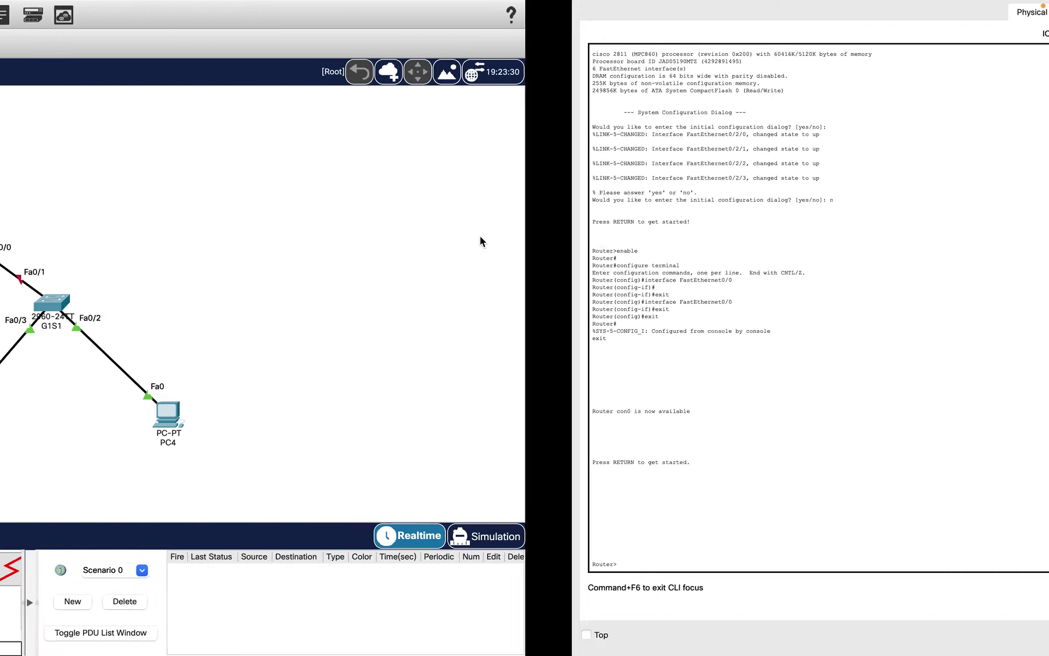
pyautogui.click(460, 13)
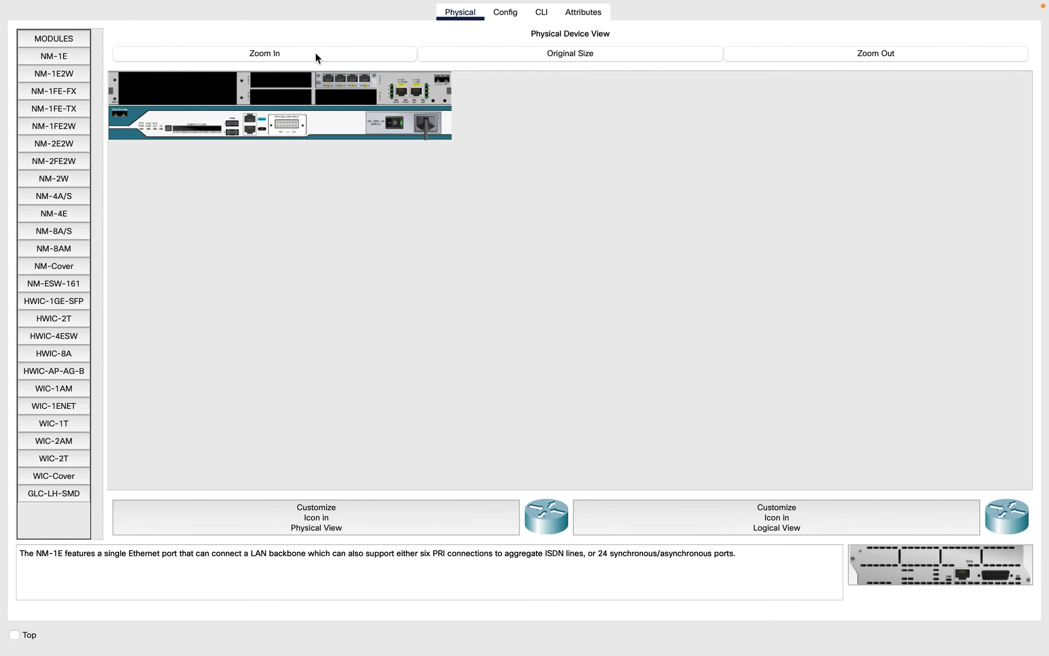
pyautogui.click(315, 55)
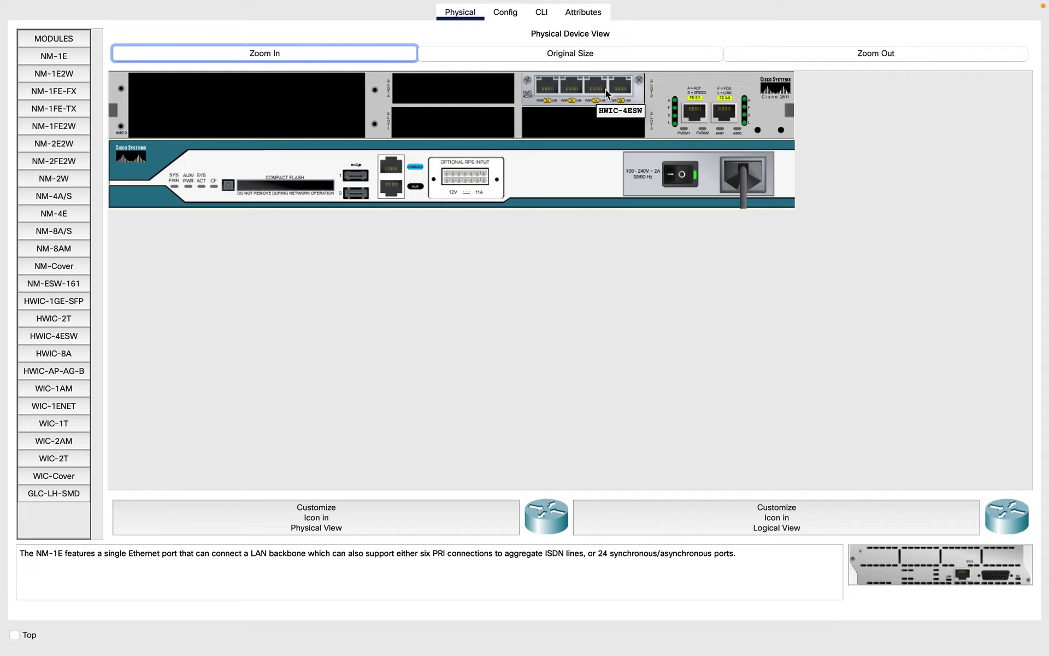
pyautogui.moveTo(39, 37)
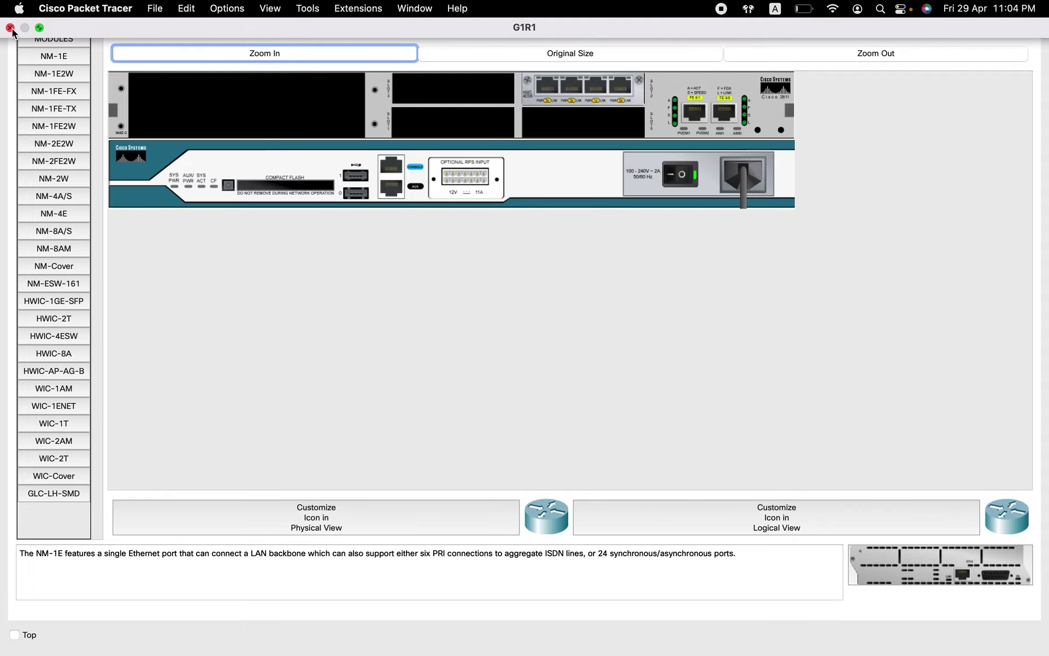
pyautogui.click(10, 28)
# Inspect switch G1S1's front ports in an enlarged physical device view, and close its window.
pyautogui.click(577, 310)
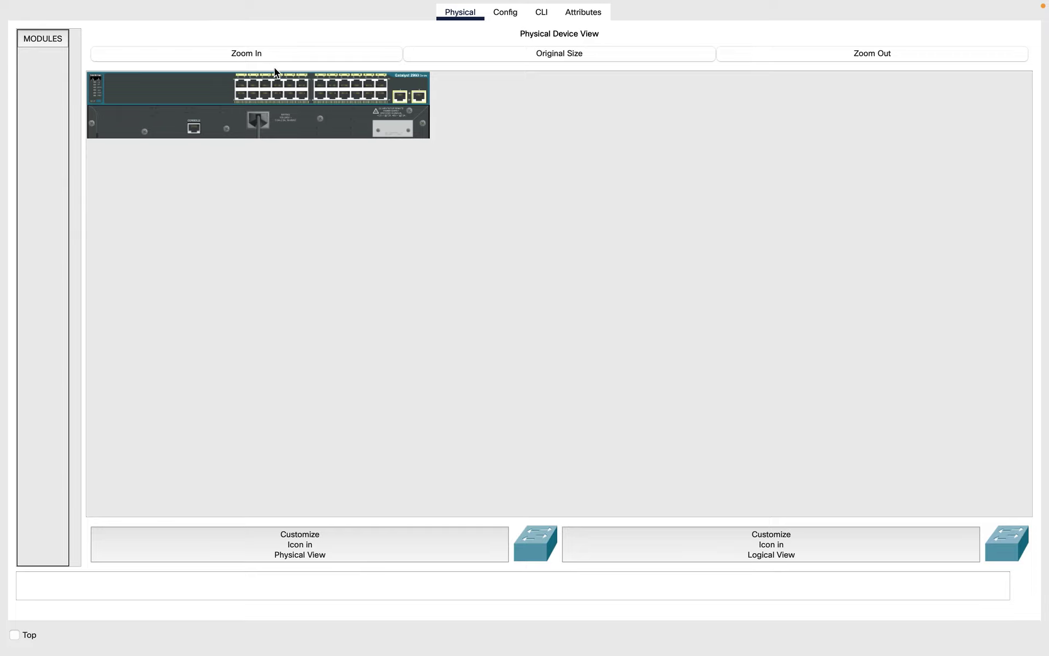
pyautogui.moveTo(3, 5)
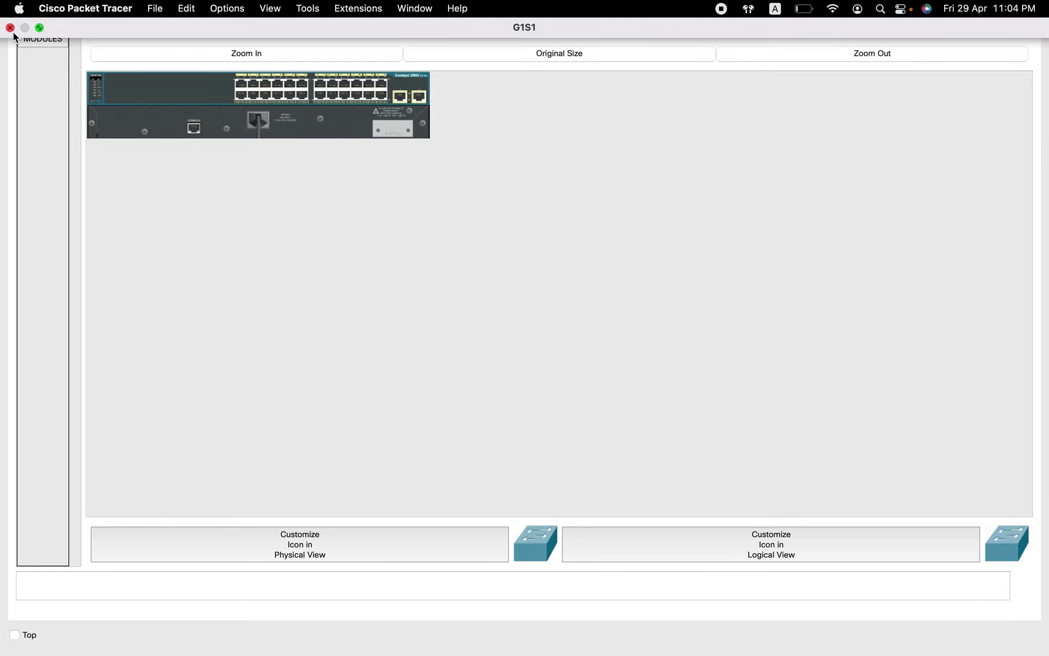
pyautogui.click(10, 28)
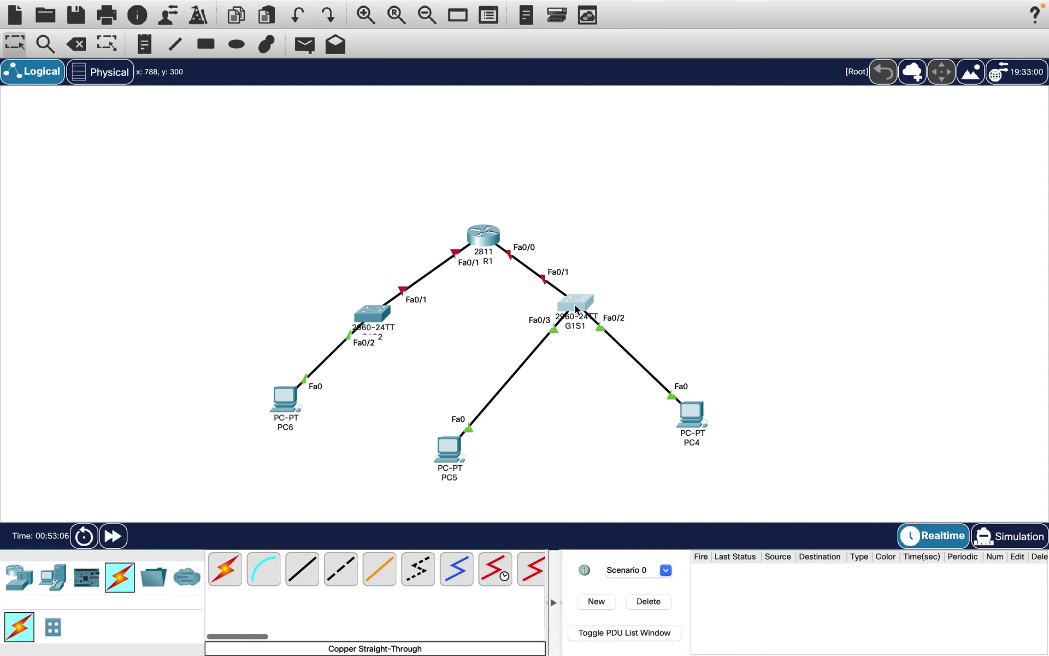
pyautogui.click(577, 310)
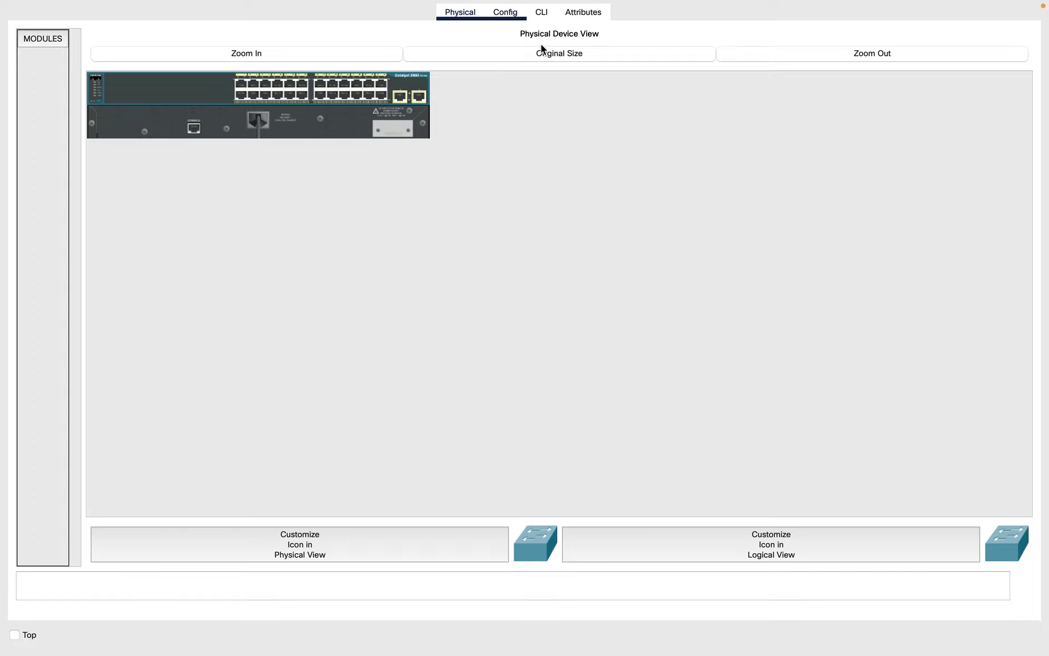
pyautogui.click(279, 55)
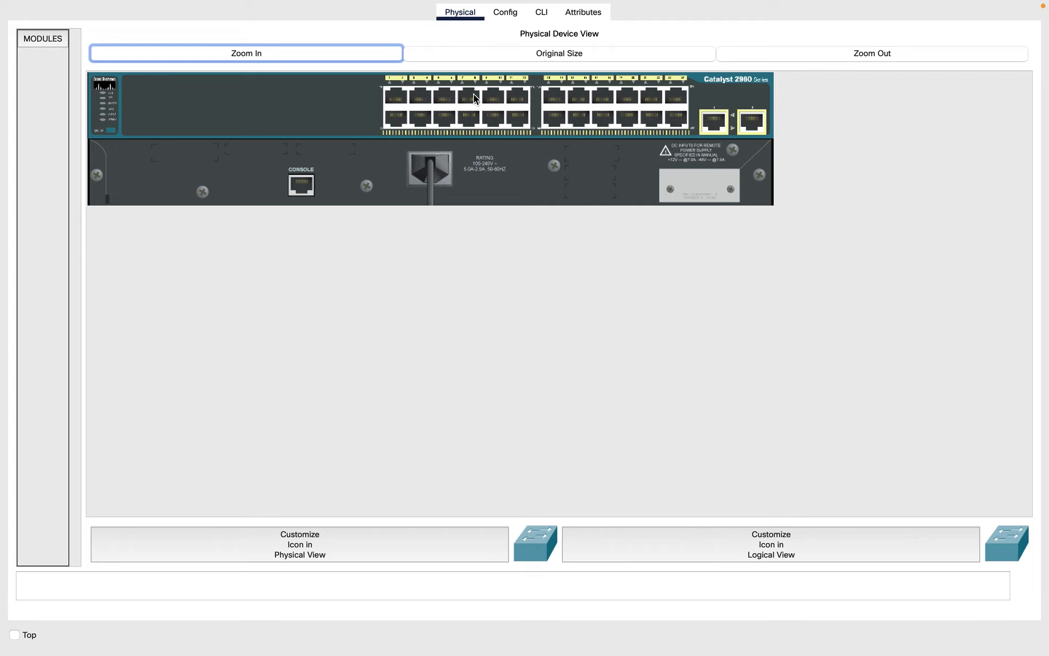
pyautogui.moveTo(94, 5)
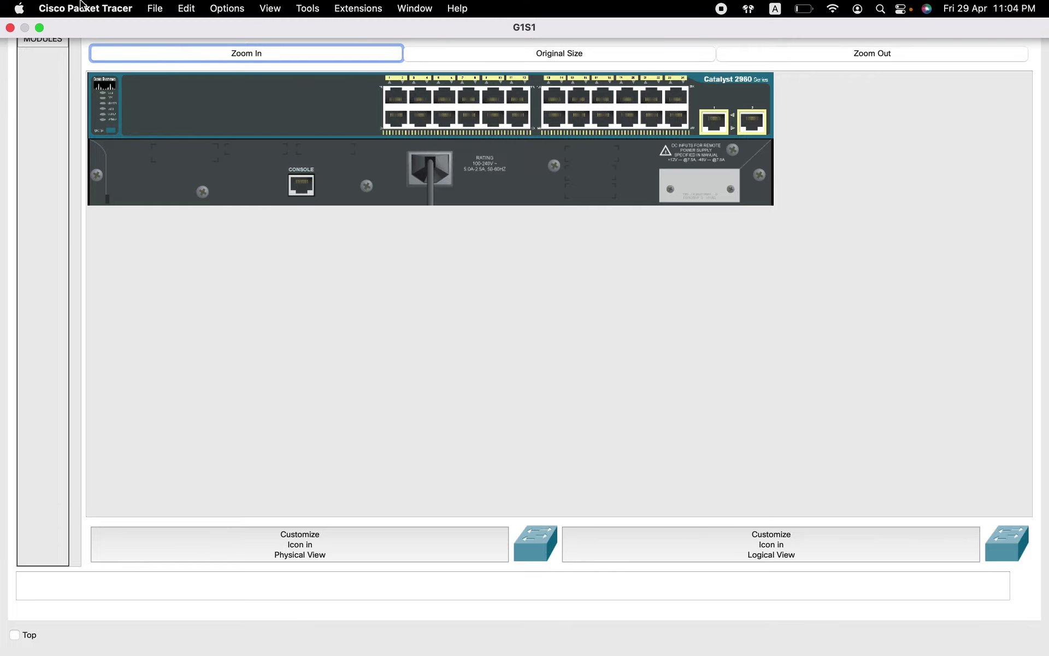
pyautogui.click(10, 28)
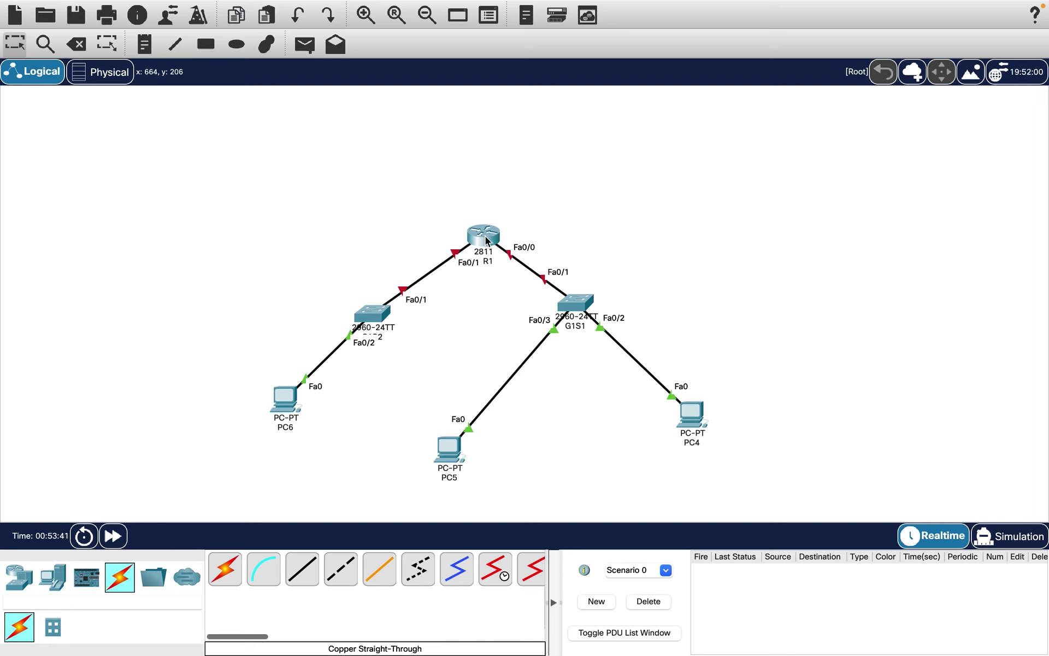
# Examine the IPv4 address and subnet mask settings of router G1R1's FastEthernet0/0 and FastEthernet0/1 interfaces, and return to the topology.
pyautogui.moveTo(488, 240)
pyautogui.click(484, 235)
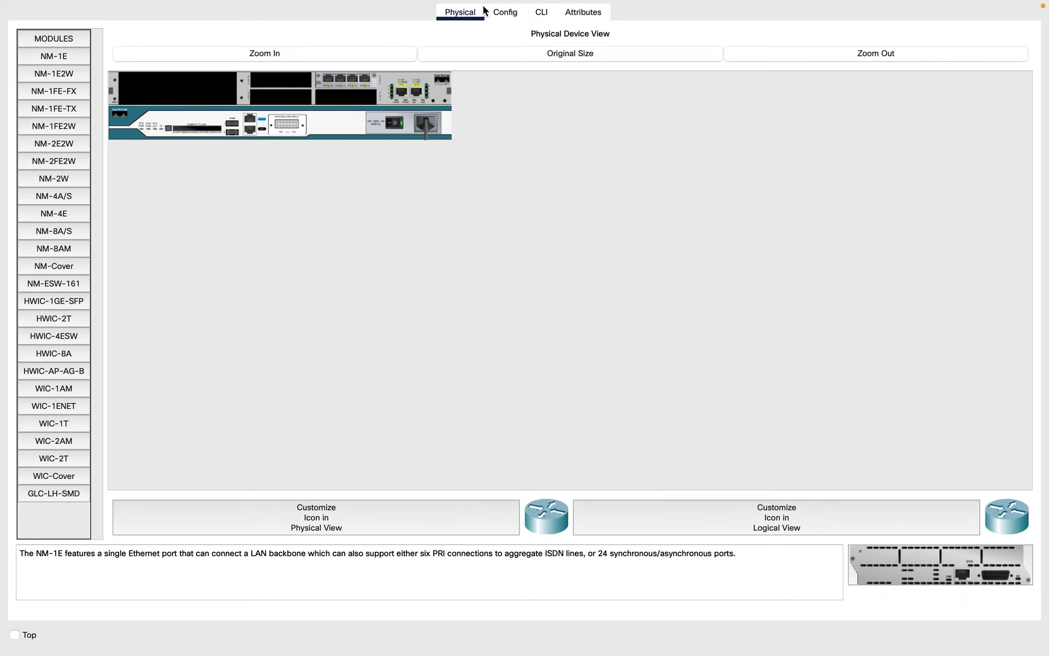
pyautogui.click(505, 12)
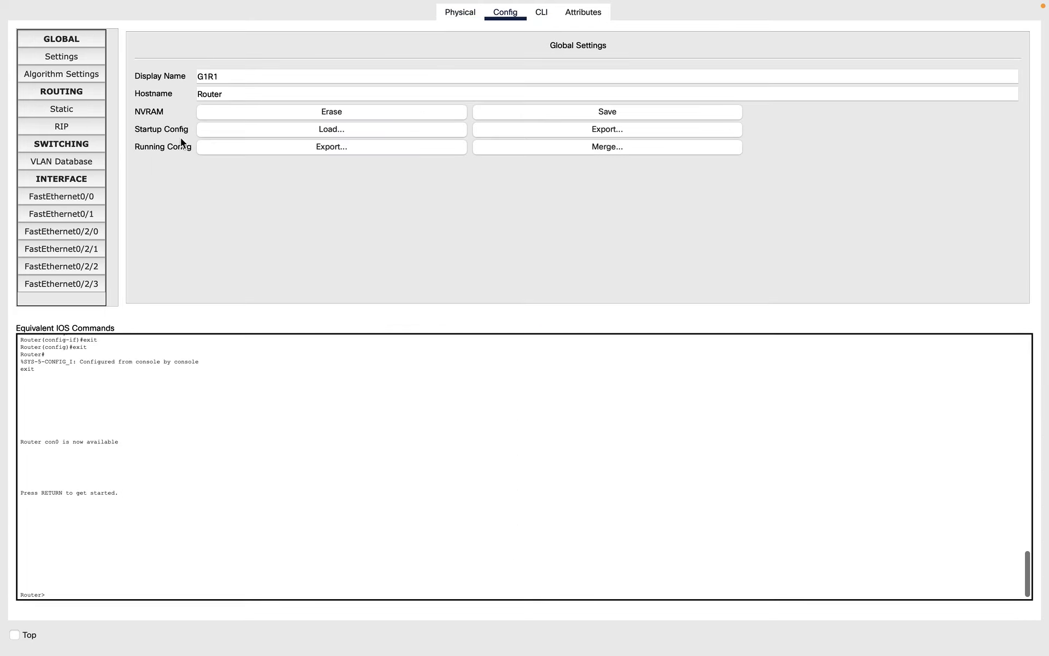
pyautogui.click(98, 196)
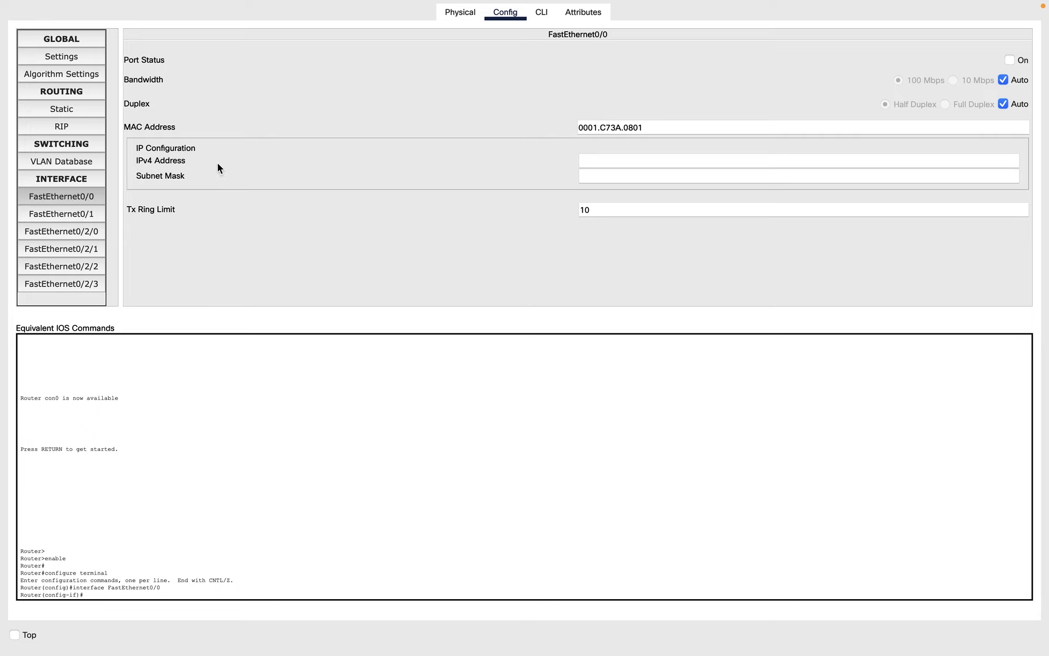
pyautogui.click(600, 166)
pyautogui.click(604, 177)
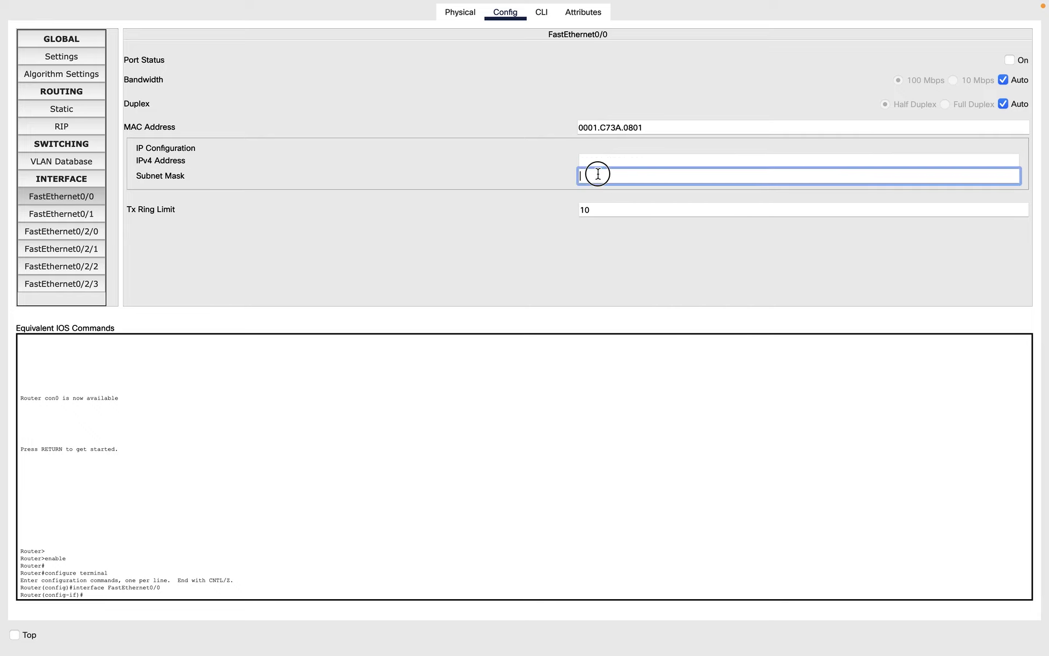
pyautogui.click(86, 215)
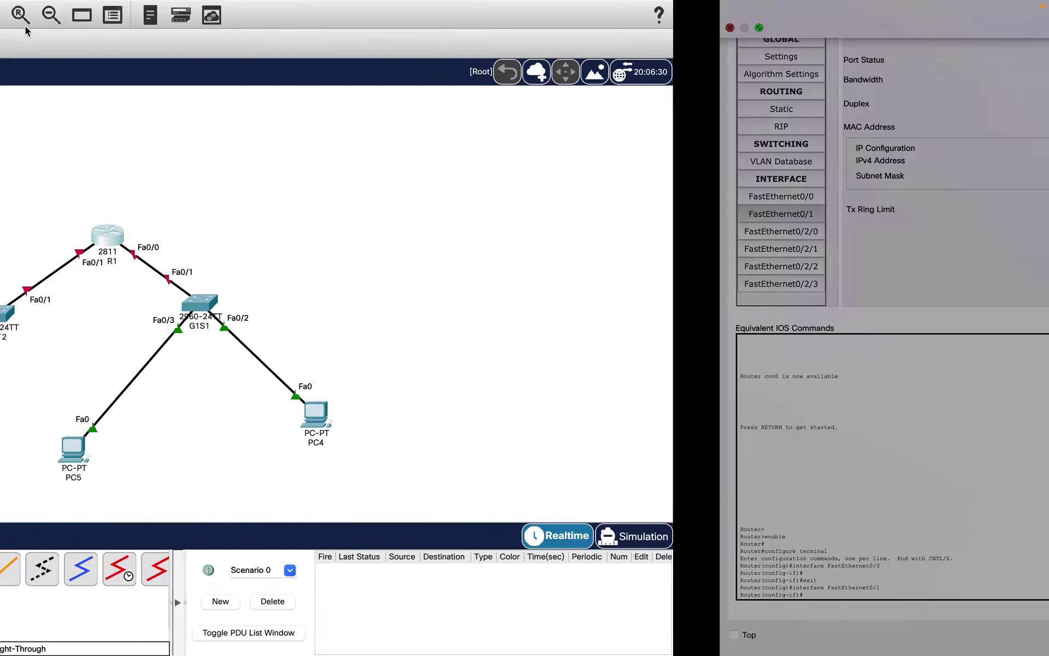
pyautogui.click(383, 247)
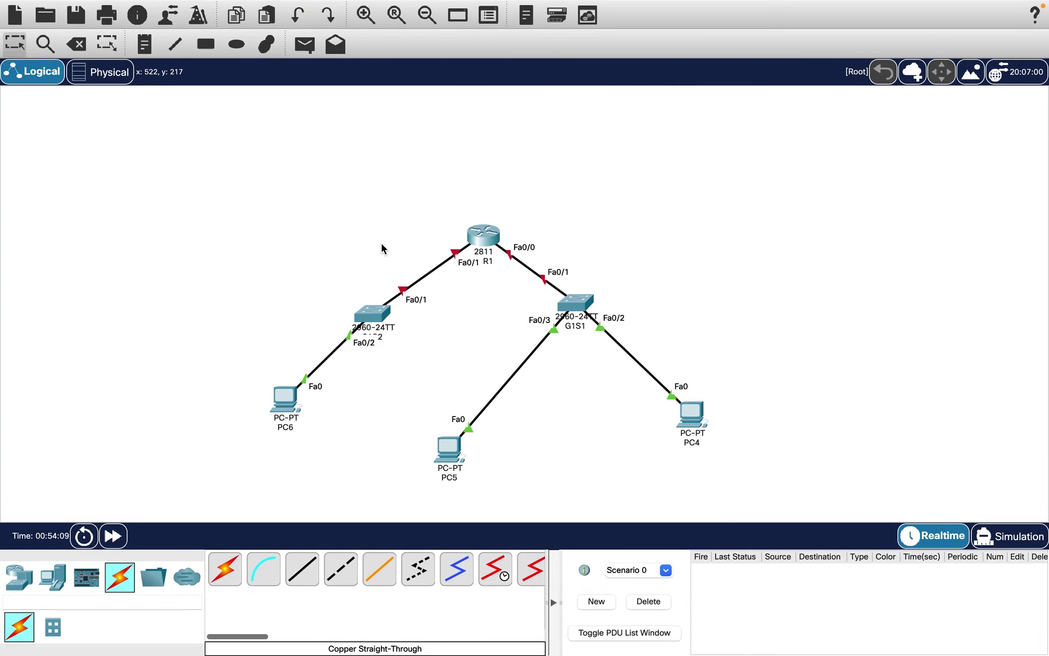
# Leave interface and global configuration mode in G1R1's command line with exit, log out, and start a new session at the Router> prompt.
pyautogui.click(483, 238)
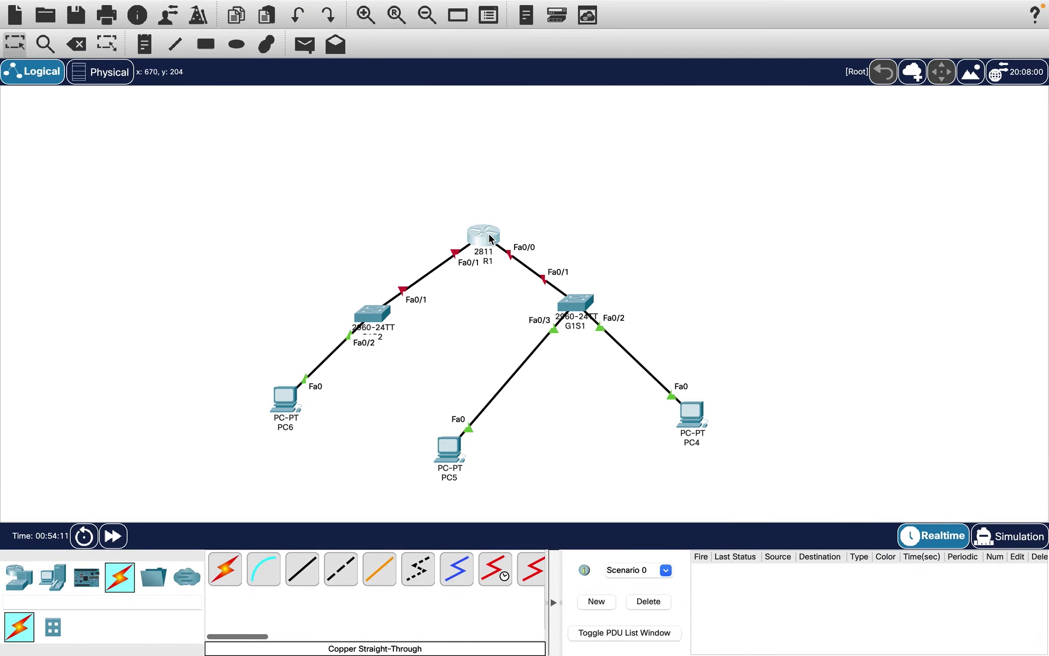
pyautogui.click(542, 14)
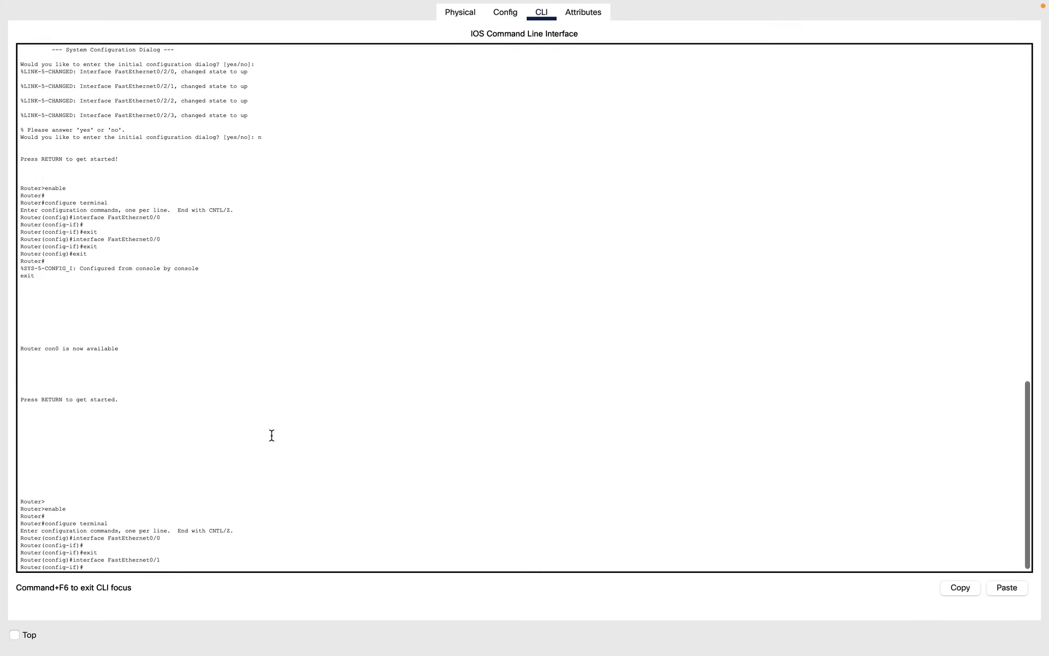
pyautogui.click(111, 568)
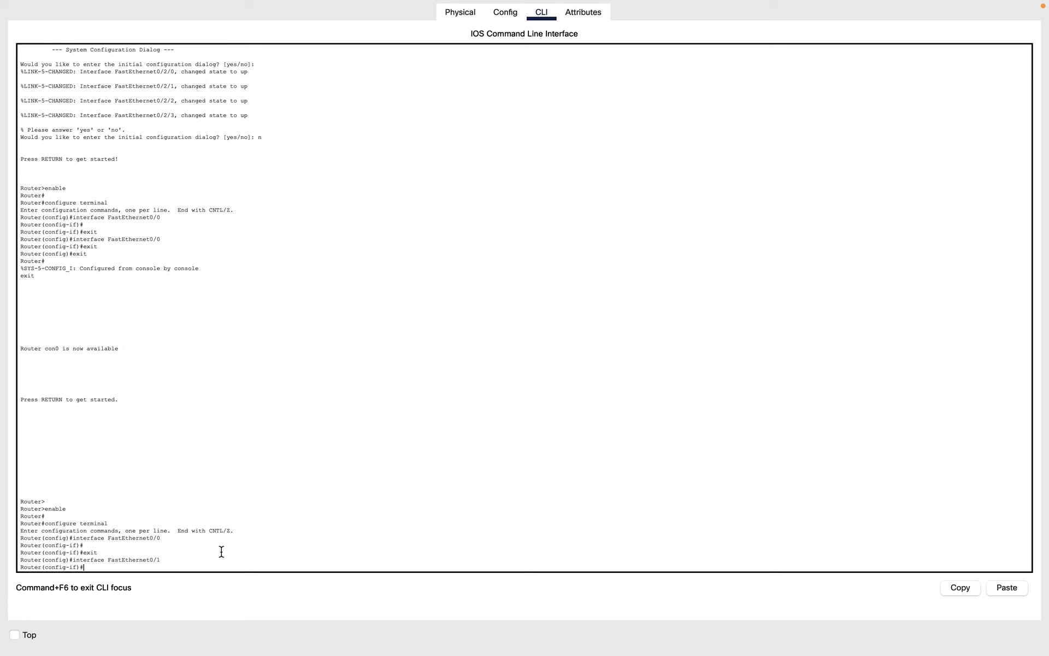
pyautogui.press('Return')
pyautogui.write('exit')
pyautogui.press('Return')
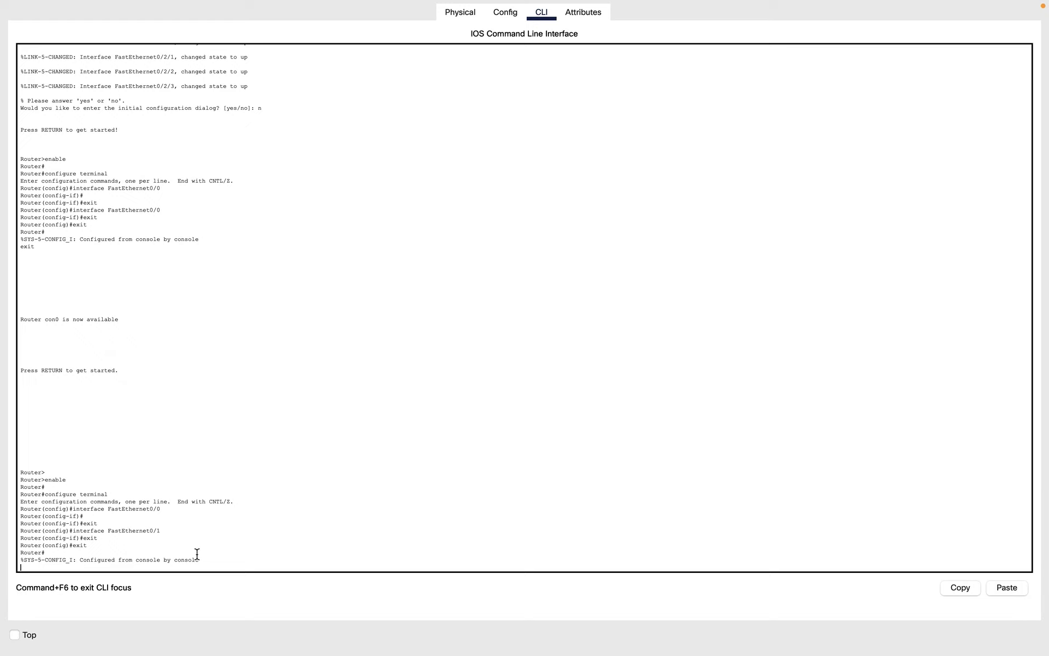
pyautogui.write('exit')
pyautogui.press('Return')
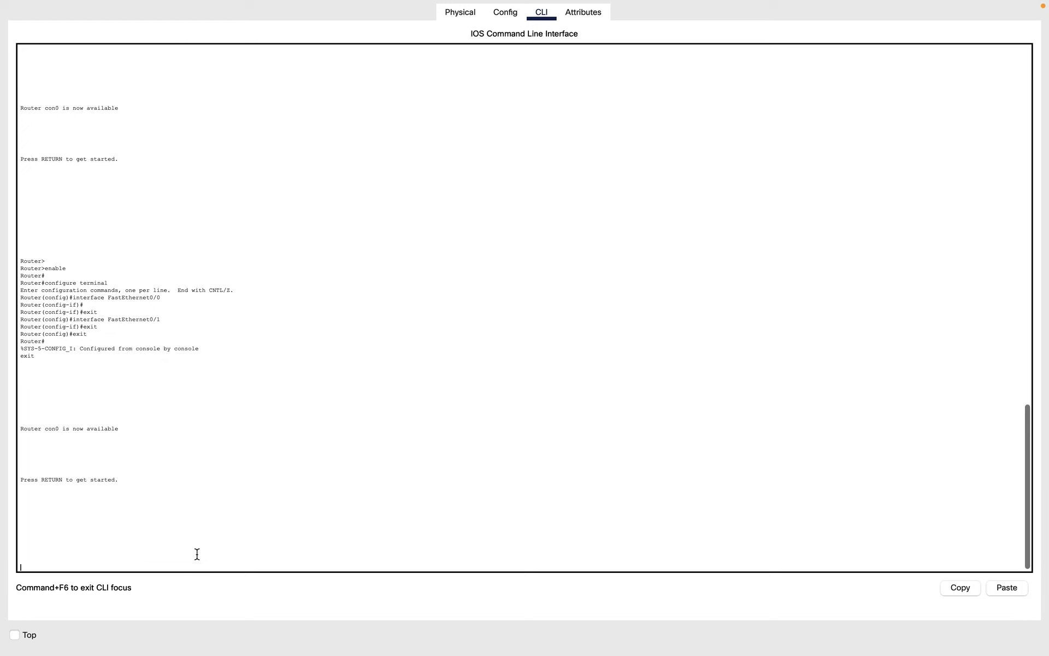
pyautogui.press('Return')
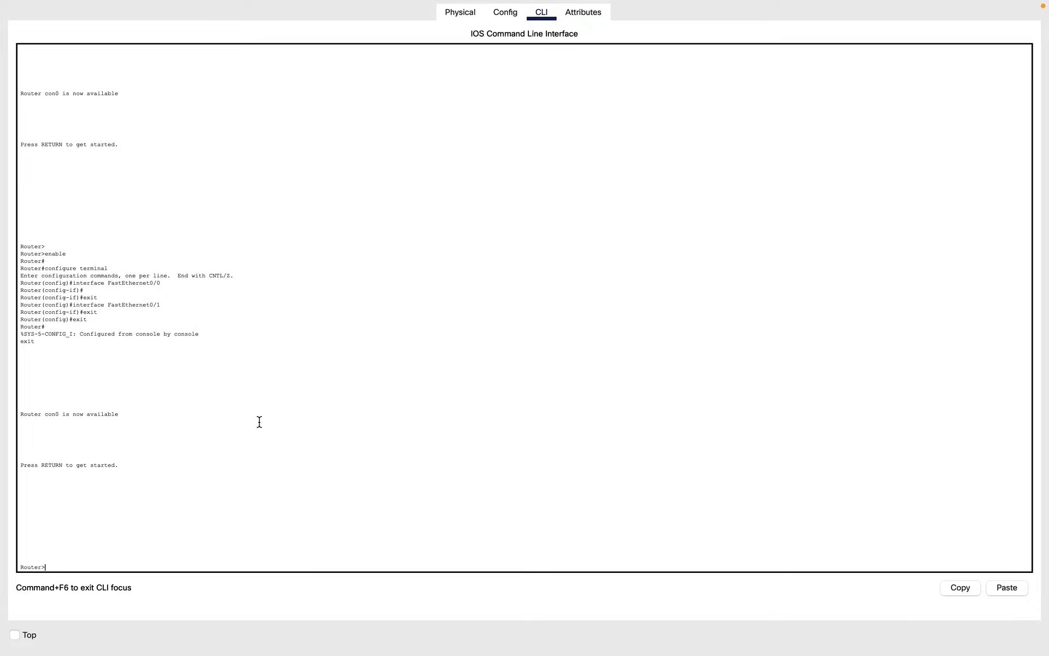
# Switch to the lab document, read how to decline the configuration dialog with n, and compare the expected prompt with G1R1's command line.
pyautogui.hotkey('ctrl', 'Right')
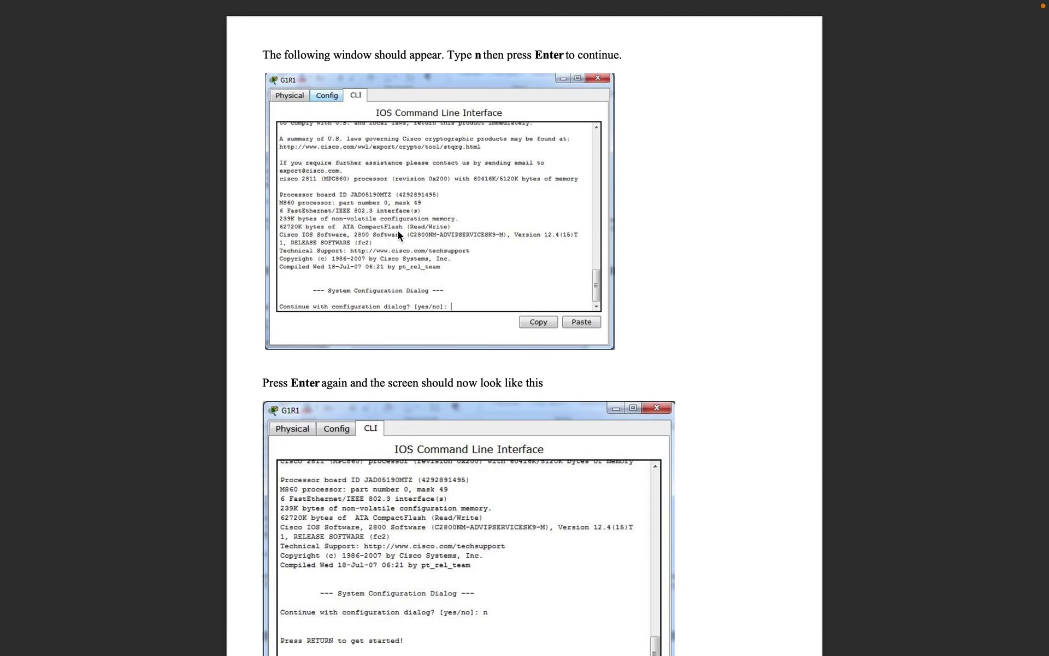
pyautogui.moveTo(270, 59); pyautogui.dragTo(420, 61)
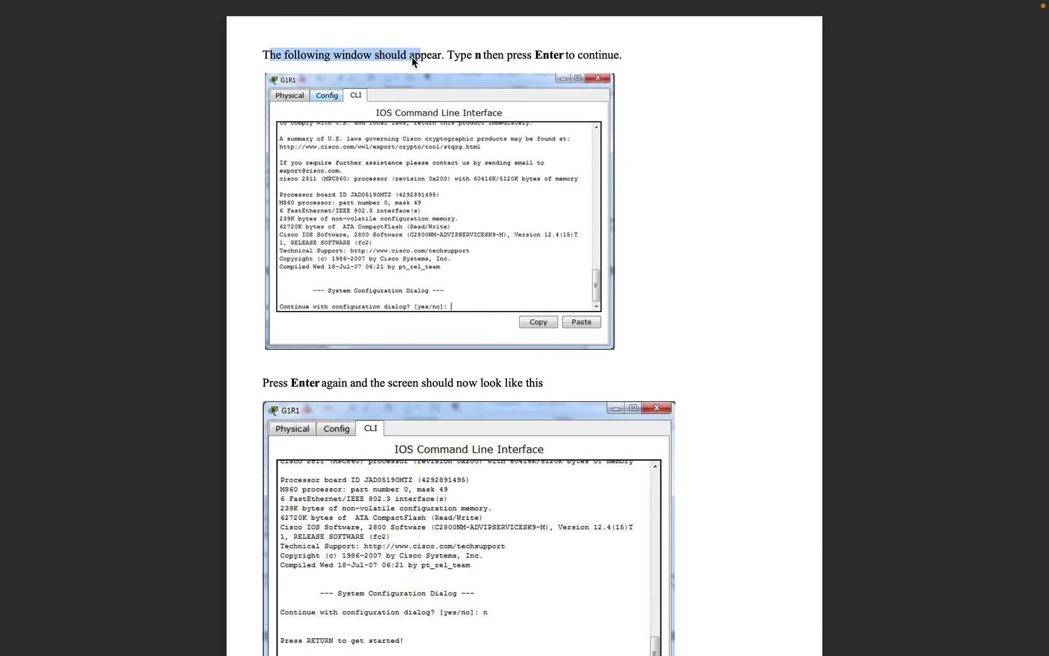
pyautogui.click(308, 80)
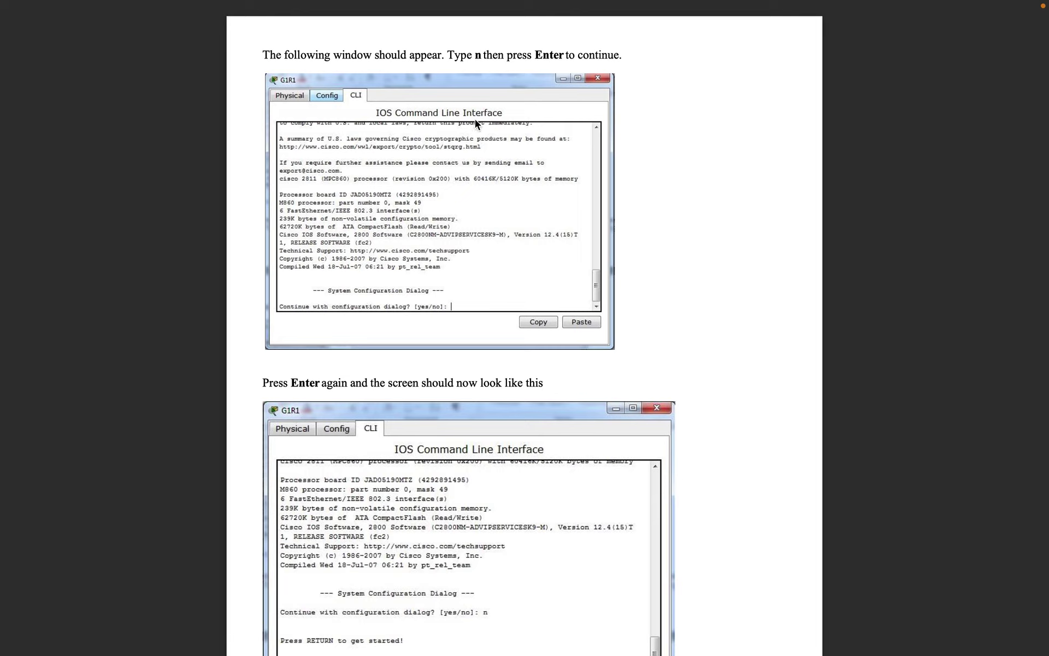
pyautogui.moveTo(456, 57); pyautogui.dragTo(521, 57)
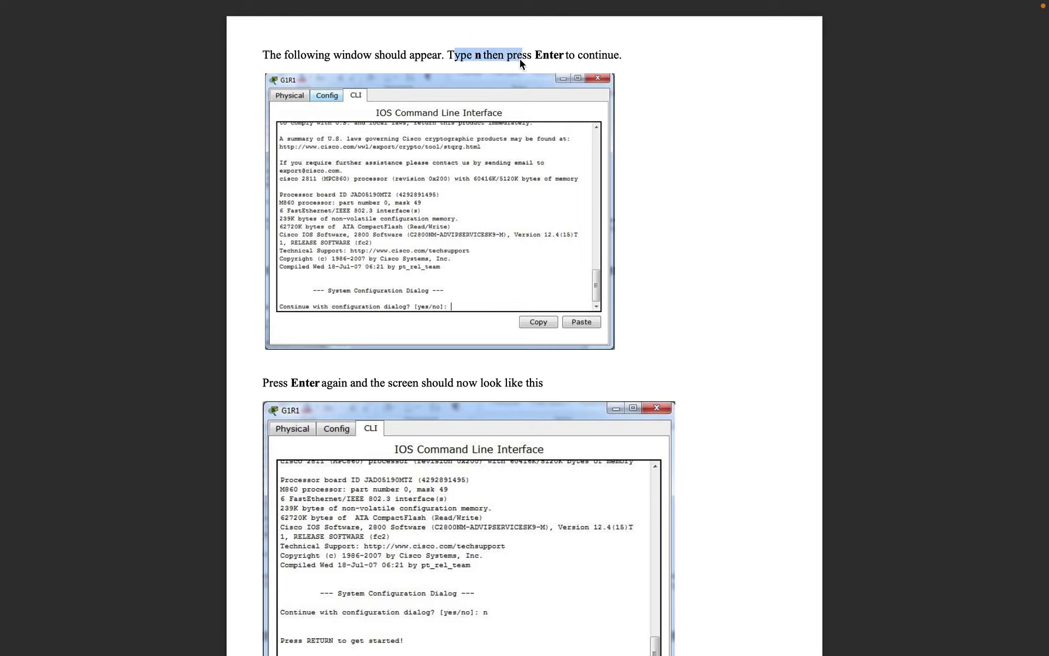
pyautogui.scroll(-2, 430, 371)
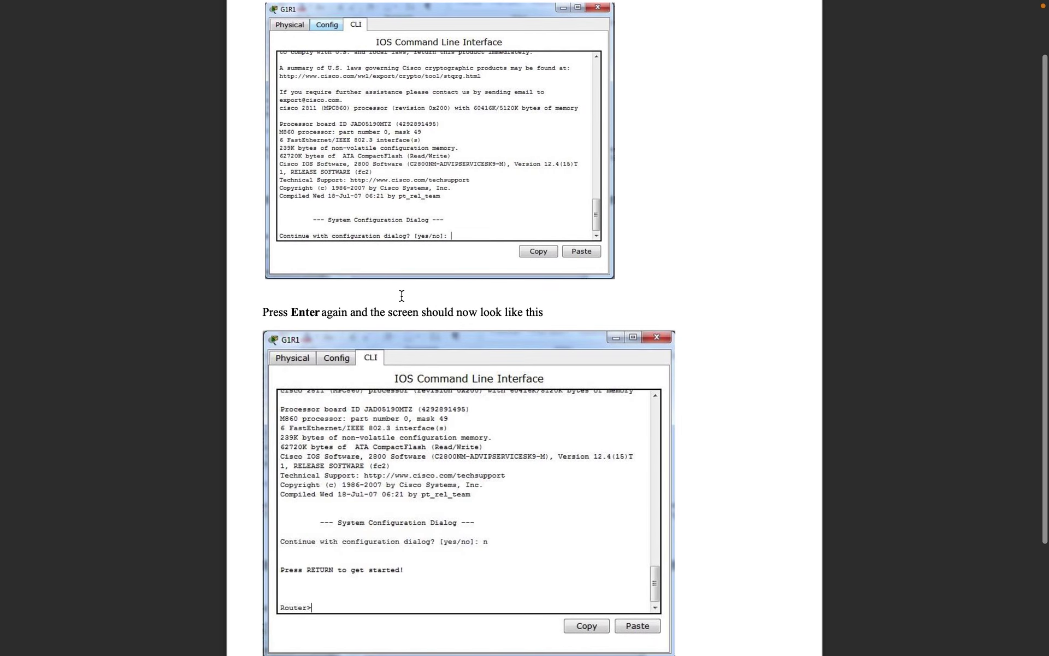
pyautogui.moveTo(543, 312); pyautogui.dragTo(355, 312)
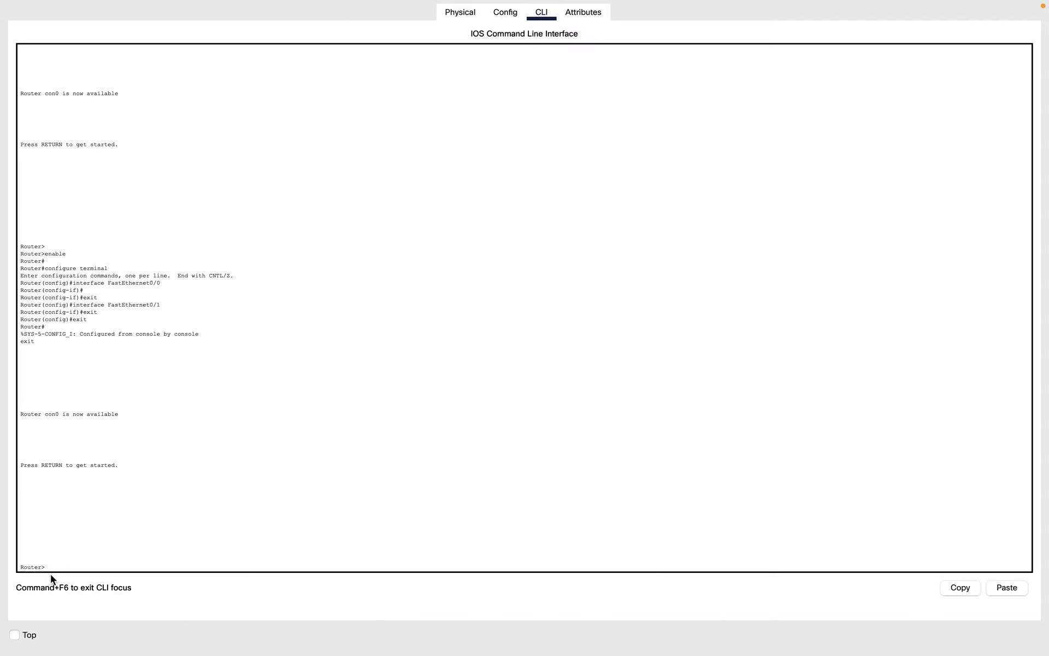
pyautogui.moveTo(48, 567); pyautogui.dragTo(17, 567)
pyautogui.click(94, 556)
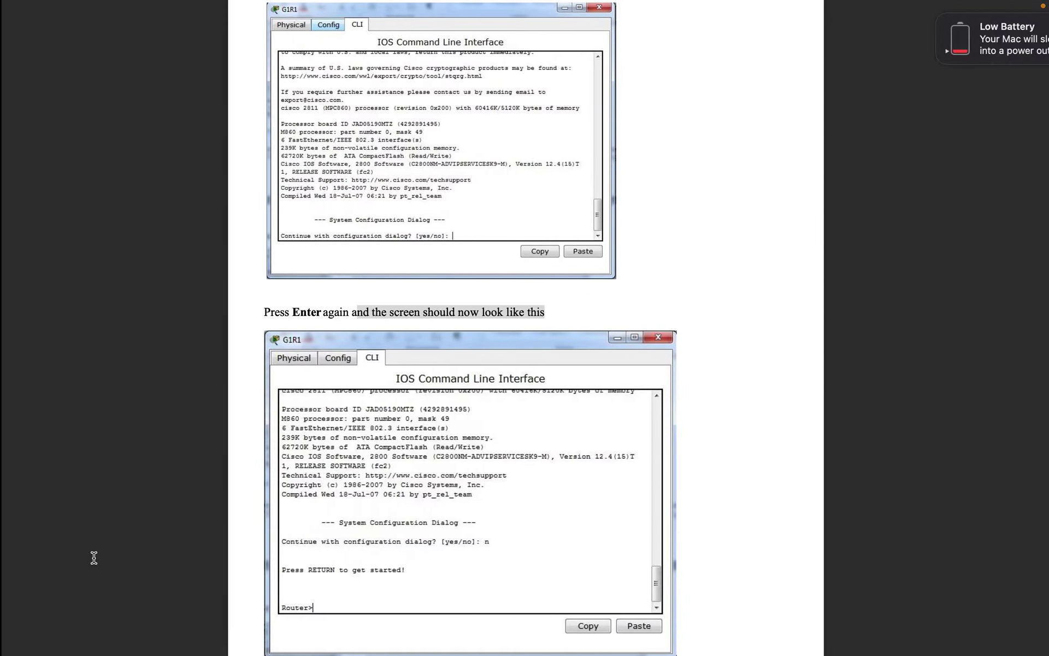
# Read the lab document's instruction on privileged mode, and run enable in G1R1's command line.
pyautogui.scroll(-5, 541, 391)
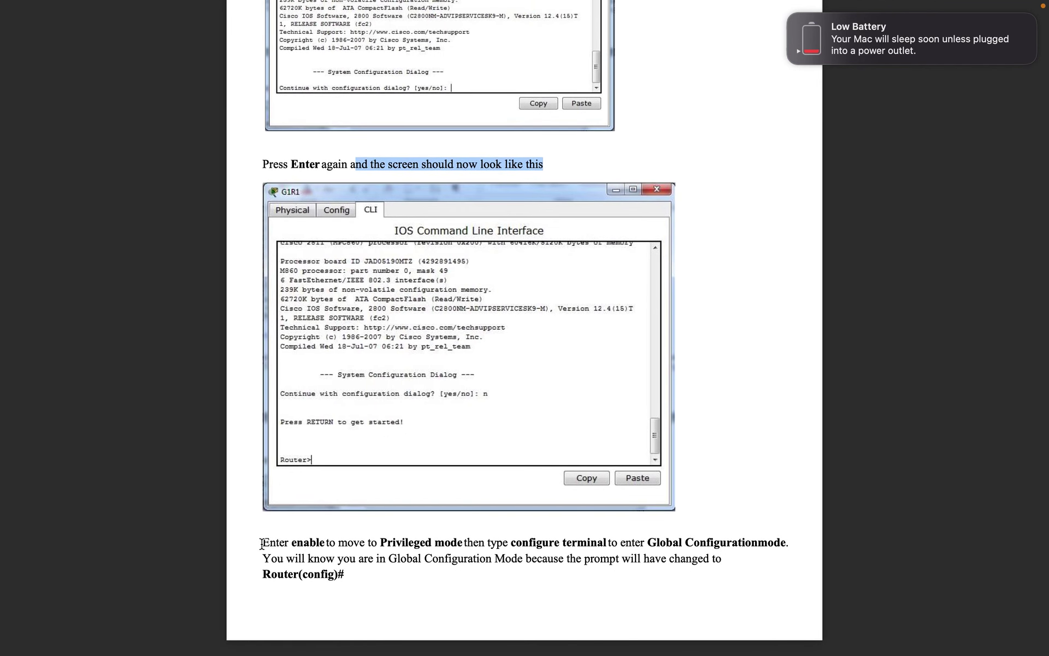
pyautogui.moveTo(266, 542); pyautogui.dragTo(465, 541)
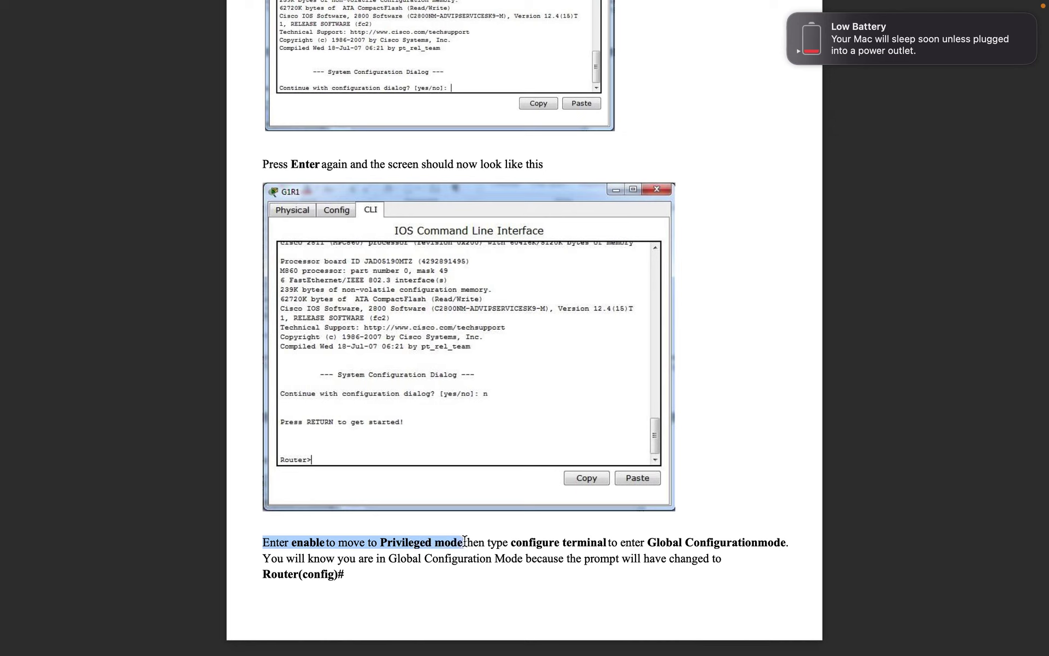
pyautogui.press('super+Tab')
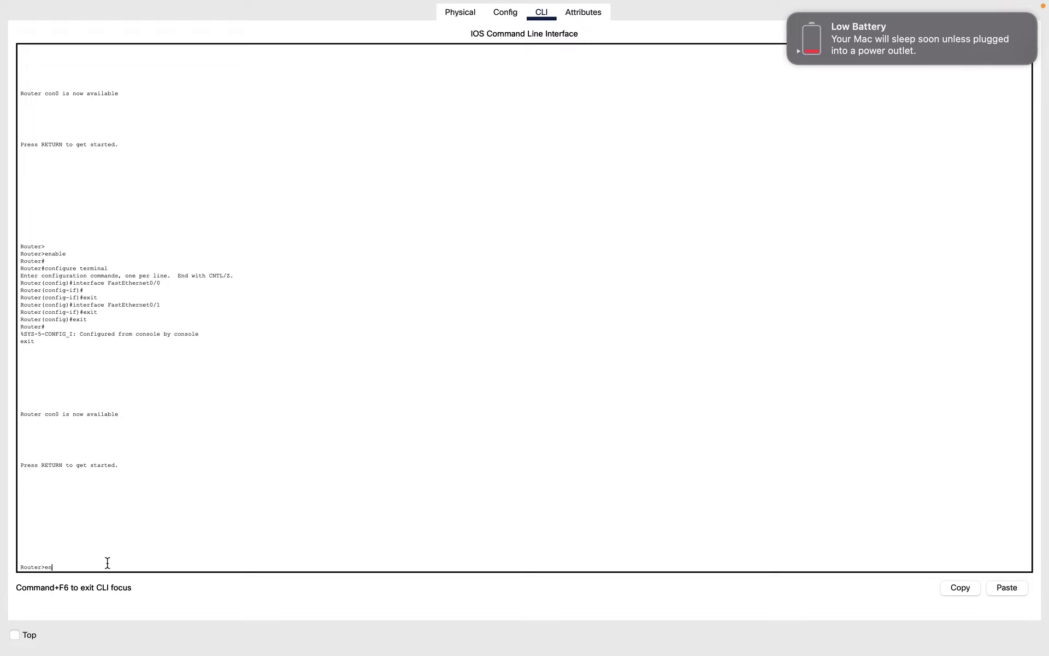
pyautogui.press('Return')
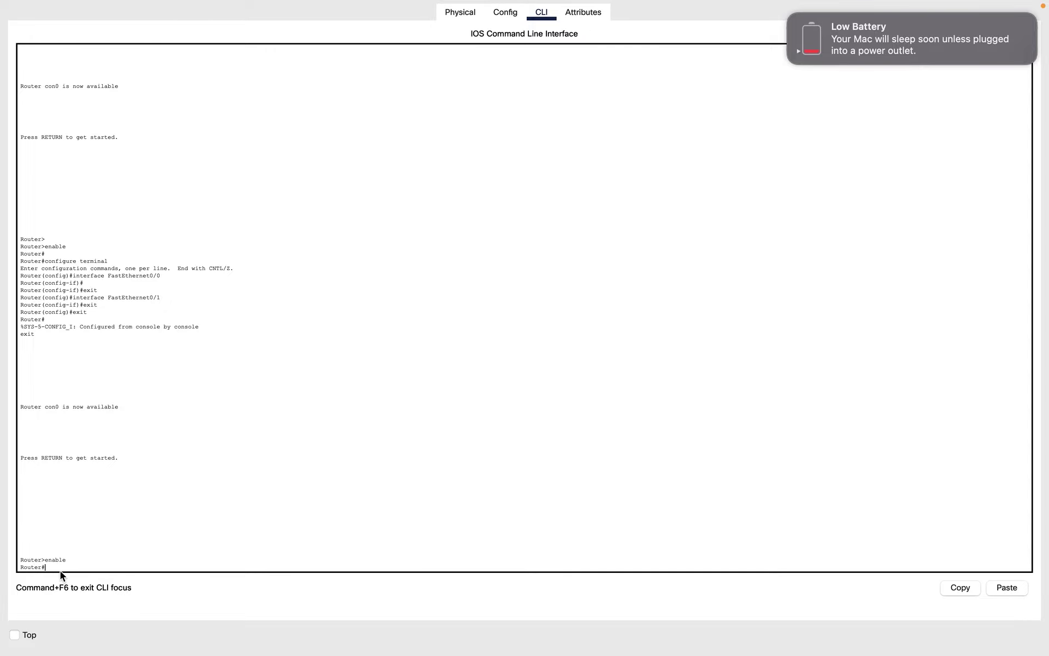
# Switch to the lab document, look ahead through the hostname and interface instructions, and return to the Privileged mode instruction.
pyautogui.press('super+Tab')
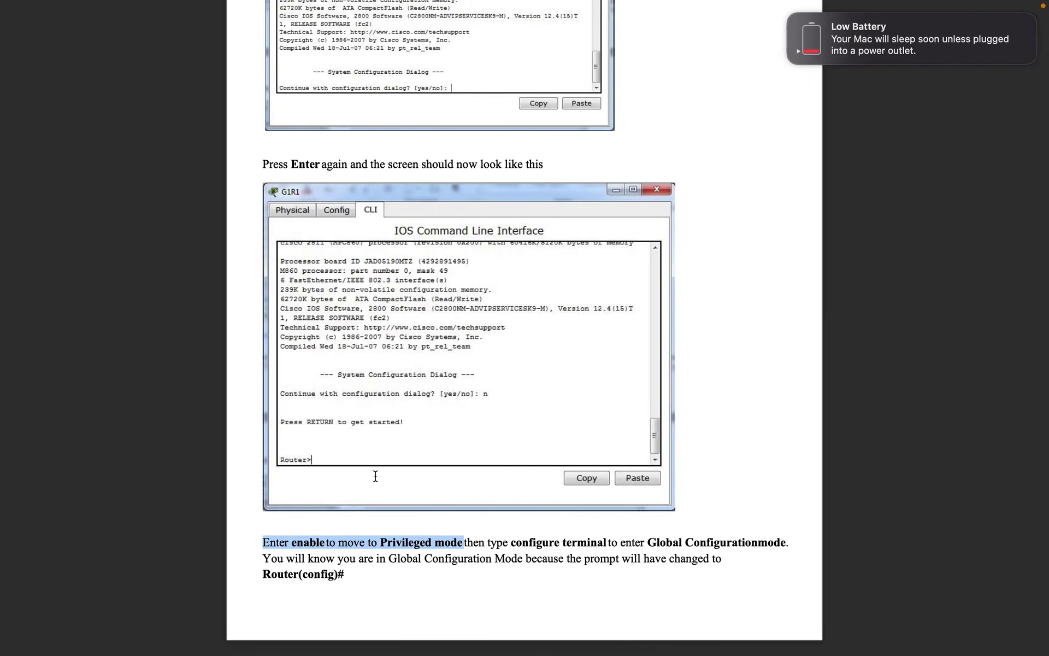
pyautogui.scroll(-2, 375, 477)
pyautogui.scroll(-10, 426, 502)
pyautogui.scroll(5, 415, 365)
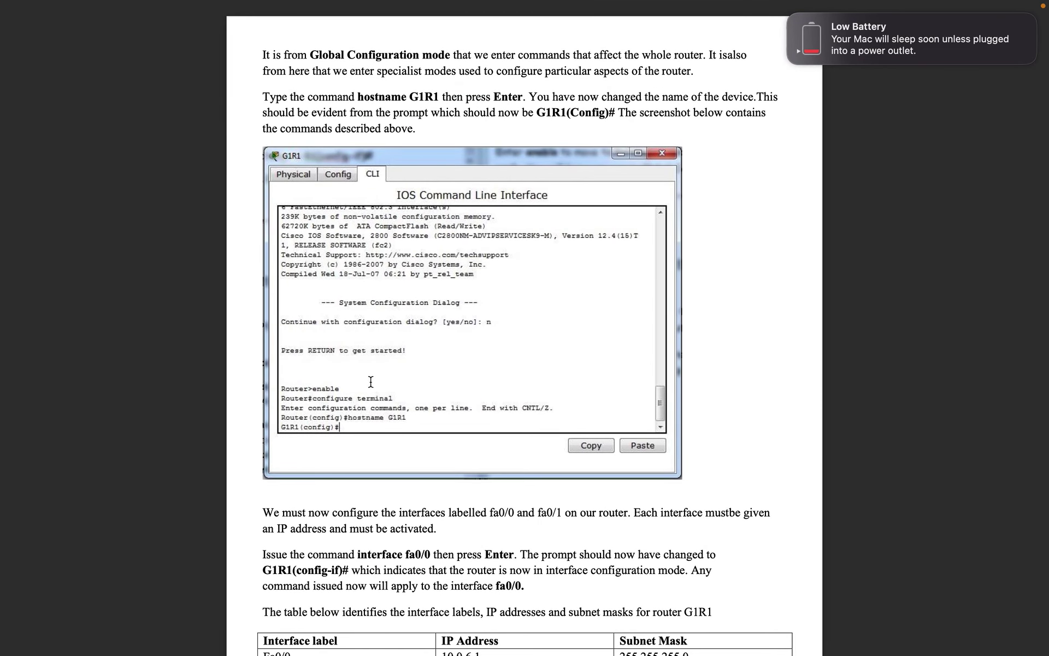
pyautogui.scroll(10, 371, 381)
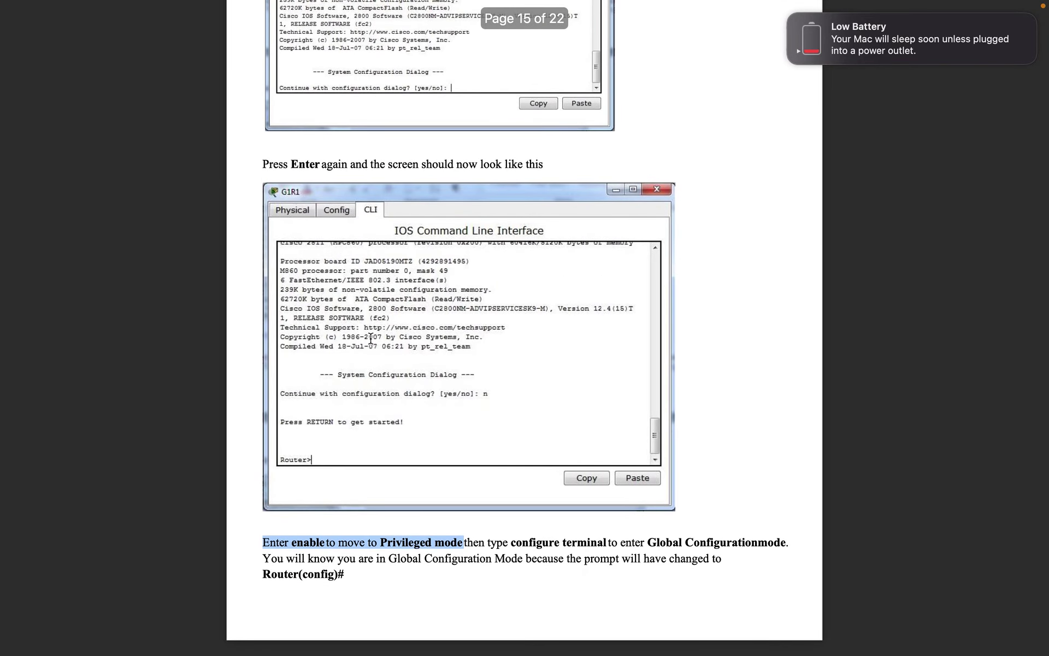
pyautogui.scroll(-10, 370, 338)
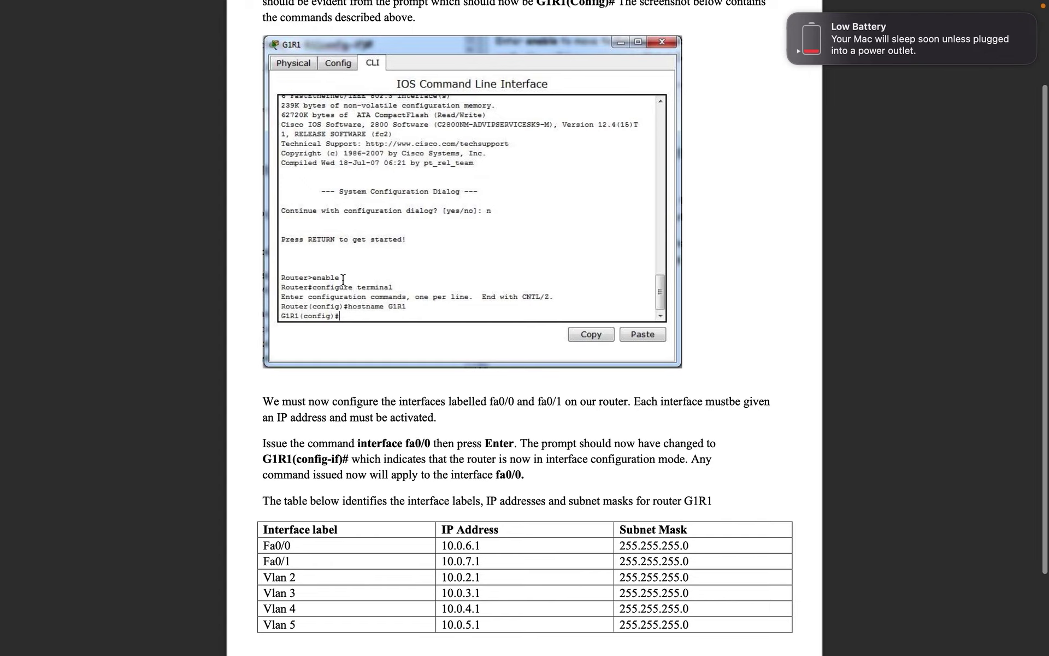
pyautogui.scroll(10, 343, 279)
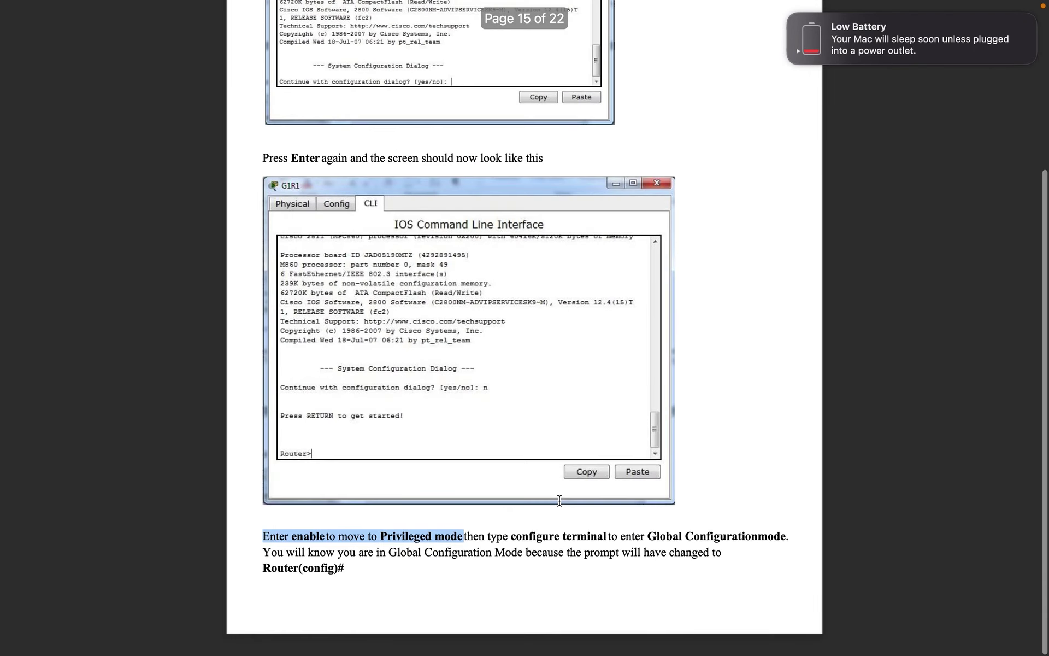
# Read the instruction for entering Global Configuration mode, and run configure terminal in G1R1's command line.
pyautogui.click(574, 553)
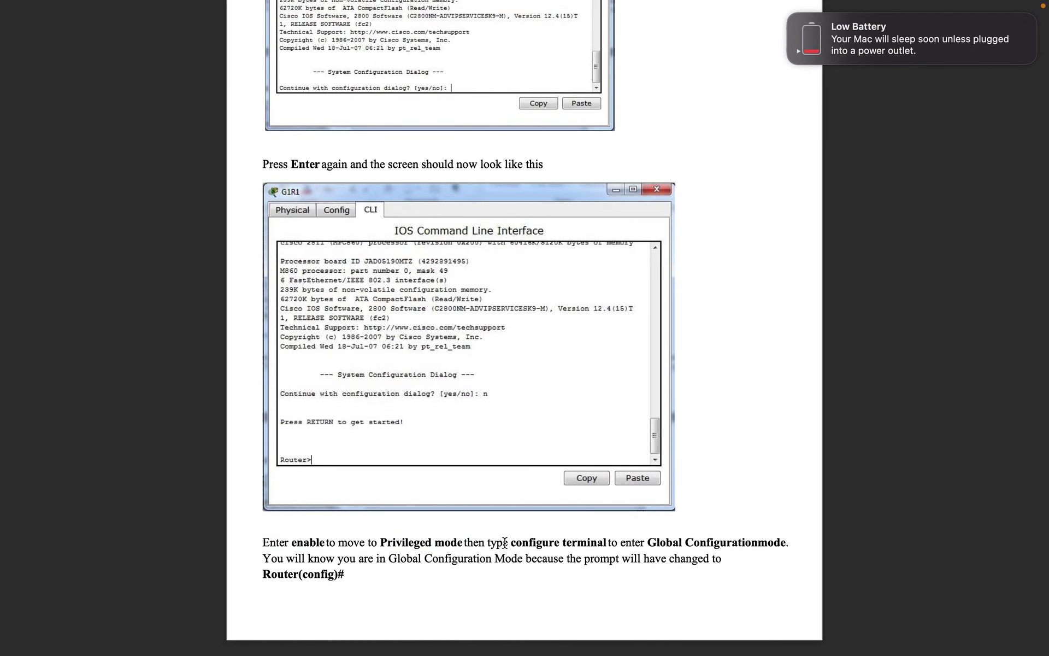
pyautogui.moveTo(503, 543); pyautogui.dragTo(771, 540)
pyautogui.click(605, 535)
pyautogui.moveTo(614, 544); pyautogui.dragTo(508, 541)
pyautogui.click(503, 536)
pyautogui.hotkey('ctrl', 'Left')
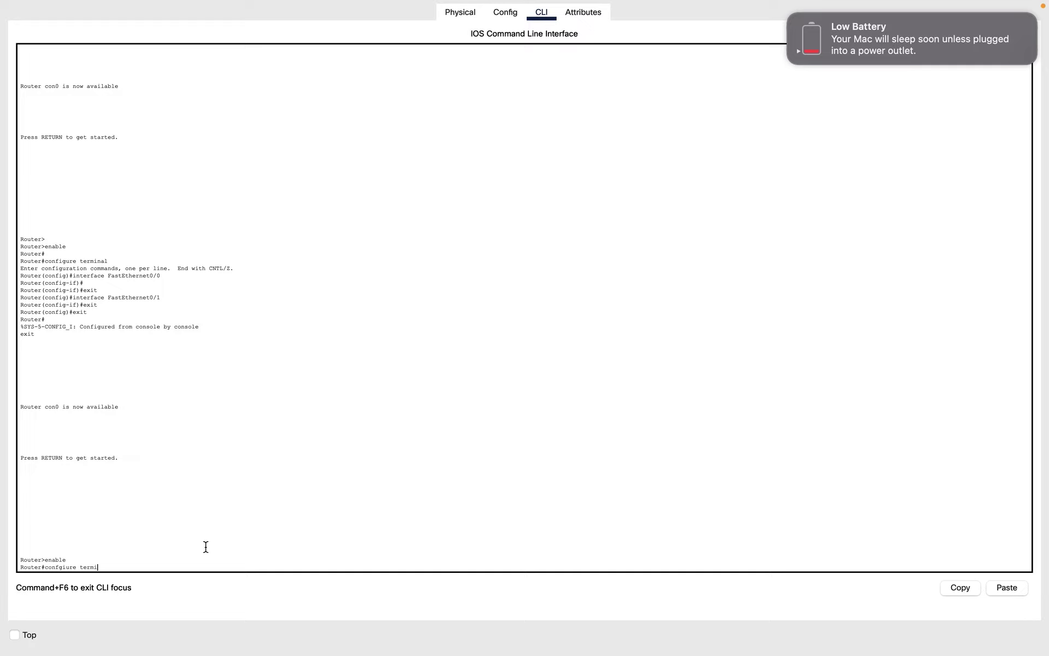
pyautogui.press('Return')
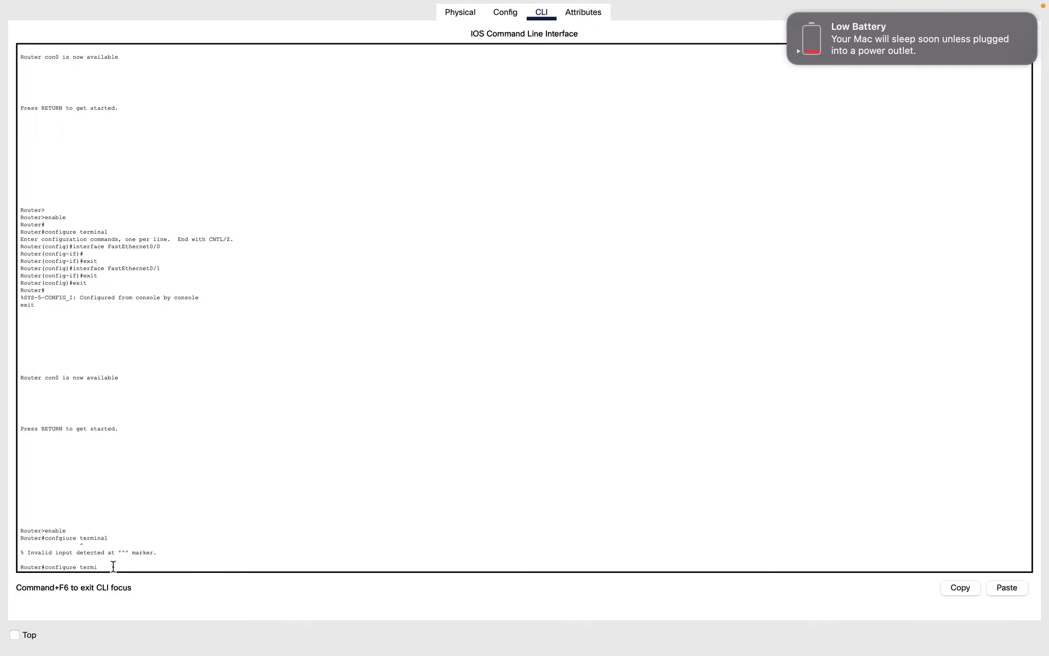
pyautogui.press('Return')
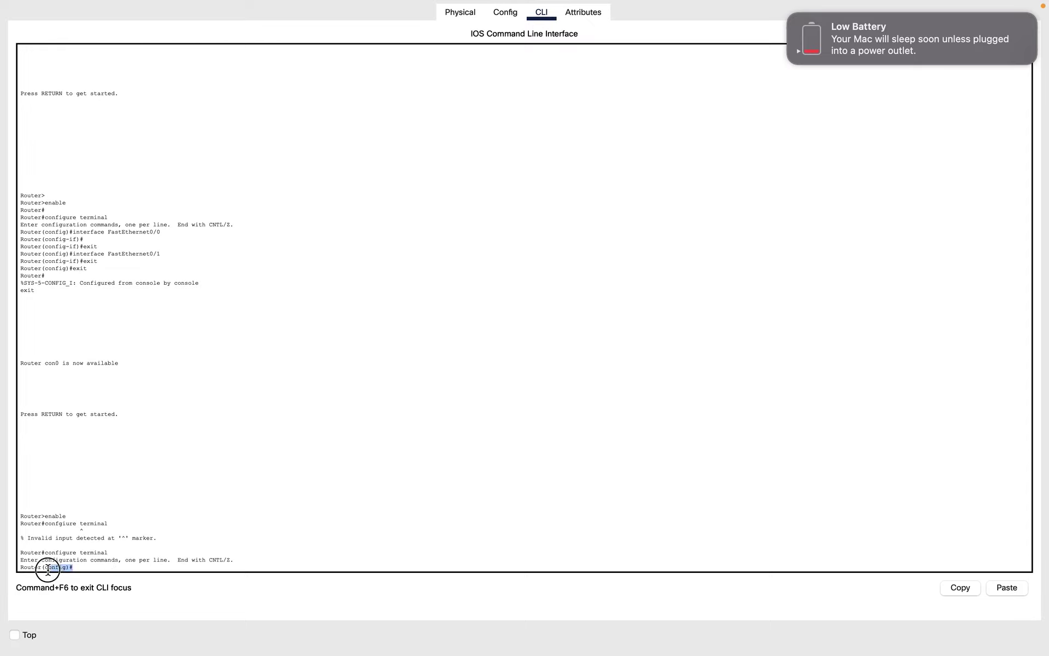
pyautogui.scroll(-1, 28, 570)
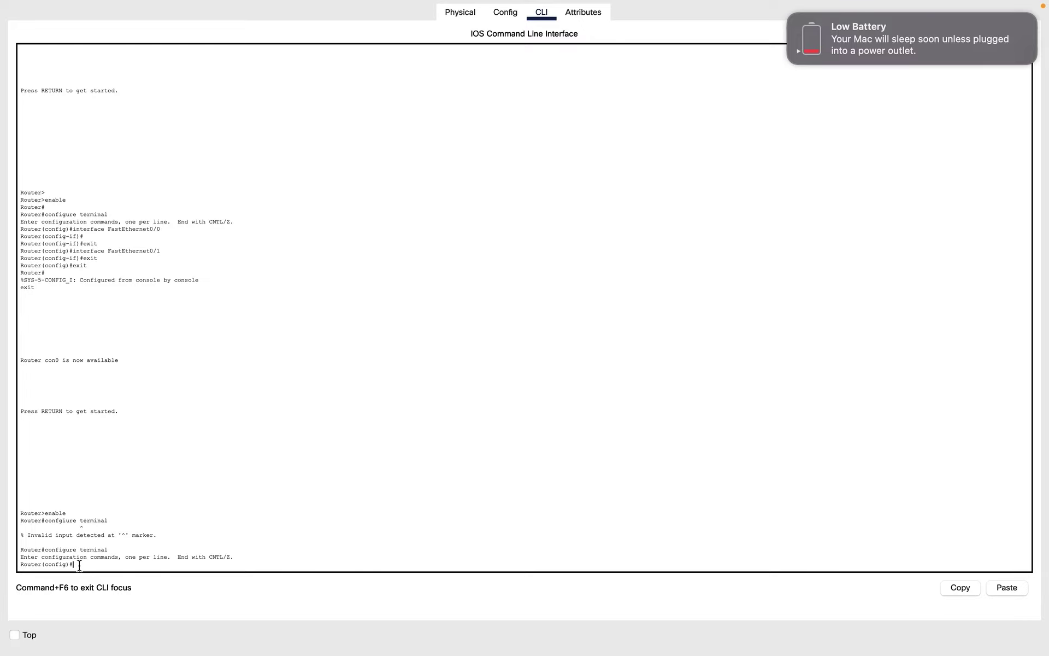
# Read the lab document's hostname instruction, and set the router's name with hostname G1R1 in its command line.
pyautogui.hotkey('ctrl', 'Right')
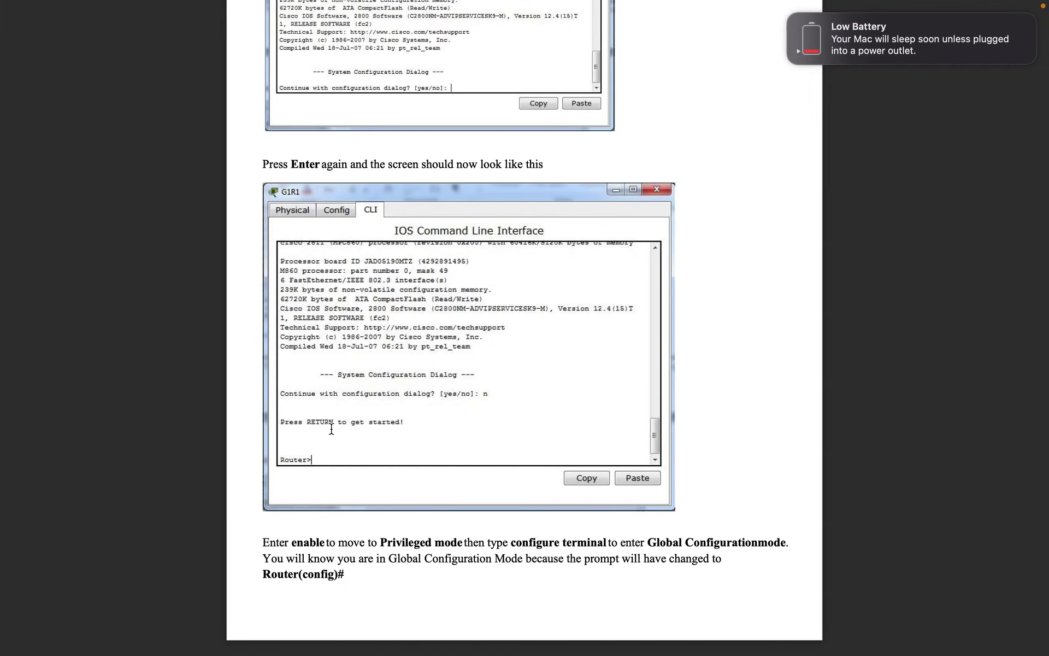
pyautogui.scroll(-10, 354, 234)
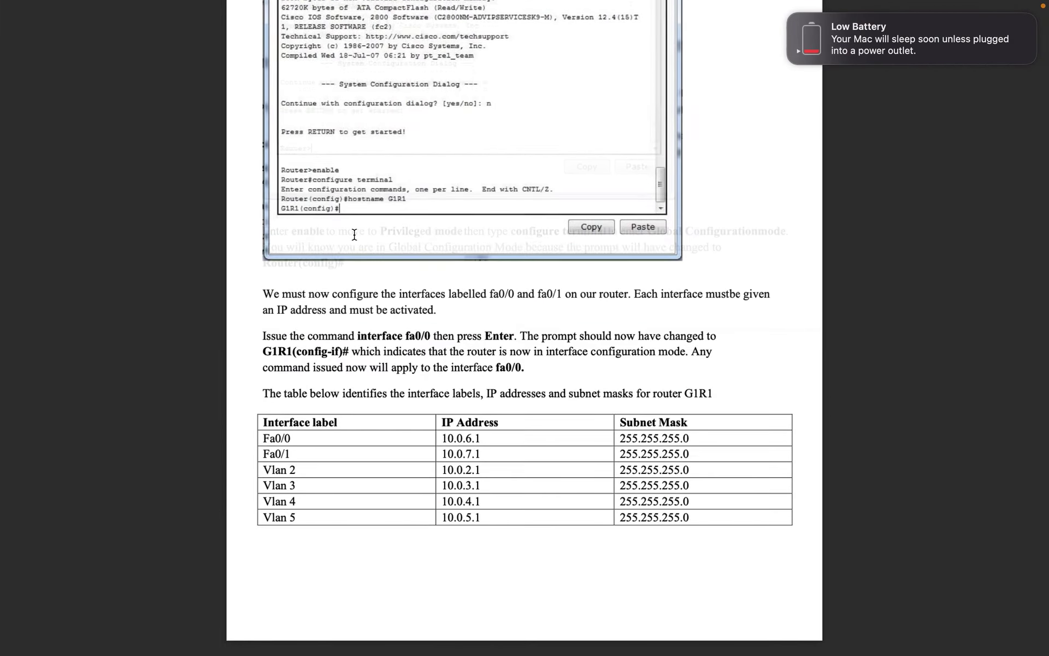
pyautogui.moveTo(291, 437); pyautogui.dragTo(253, 437)
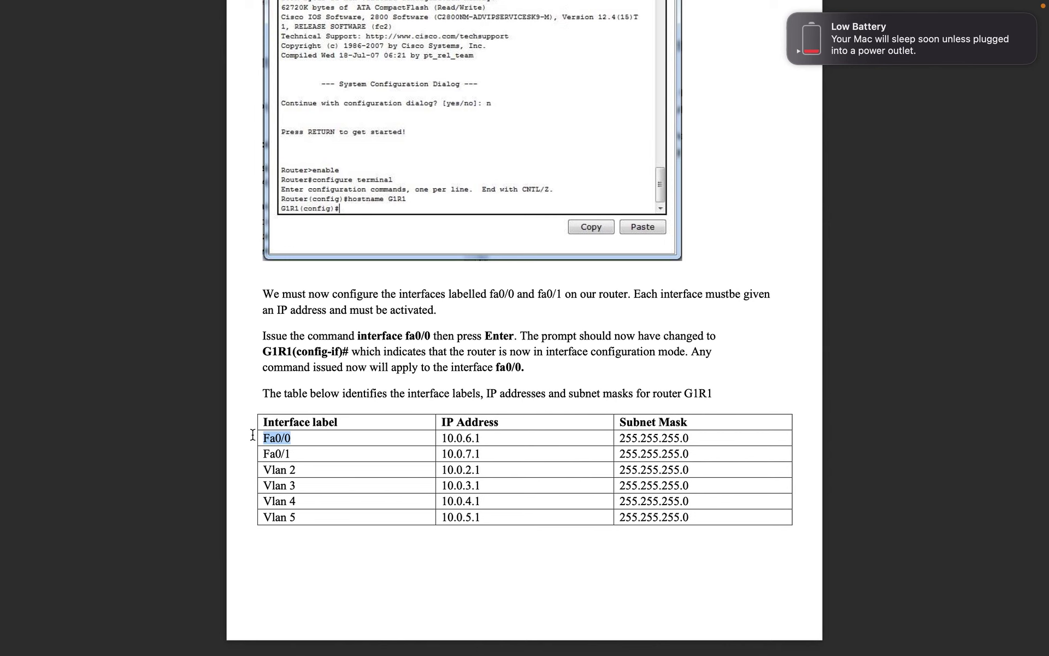
pyautogui.scroll(3, 390, 218)
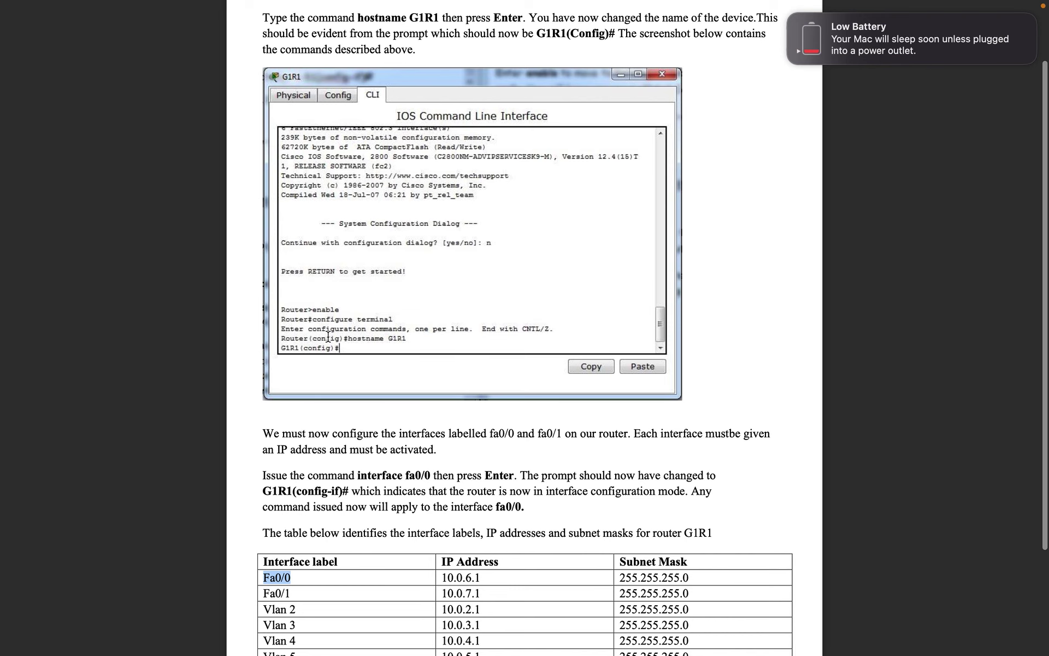
pyautogui.scroll(2, 320, 253)
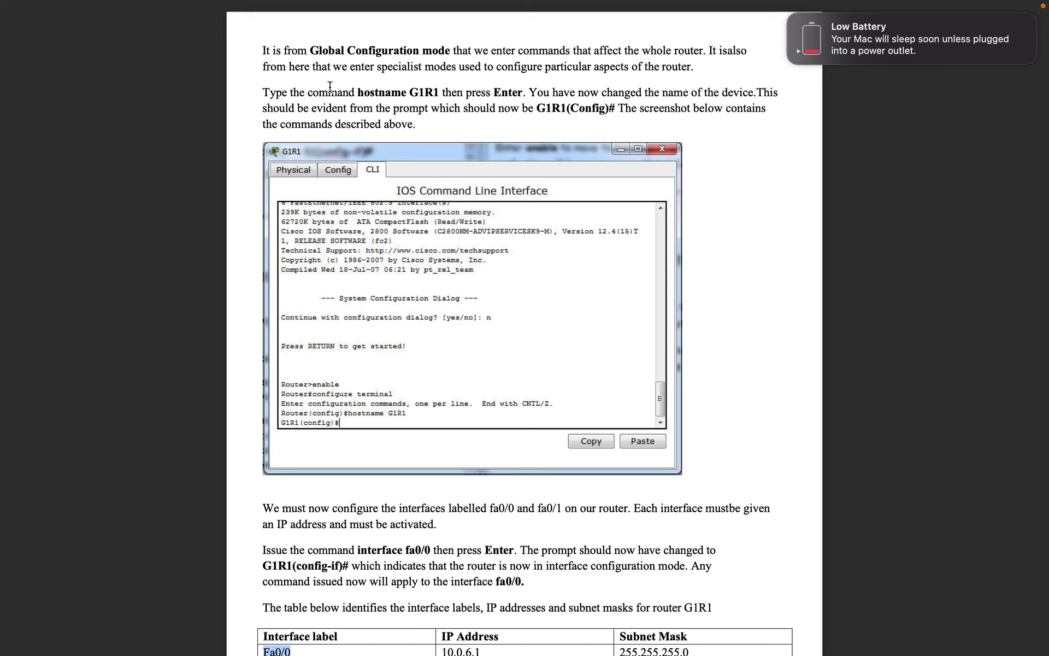
pyautogui.moveTo(276, 92); pyautogui.dragTo(460, 101)
pyautogui.click(461, 101)
pyautogui.hotkey('ctrl', 'Left')
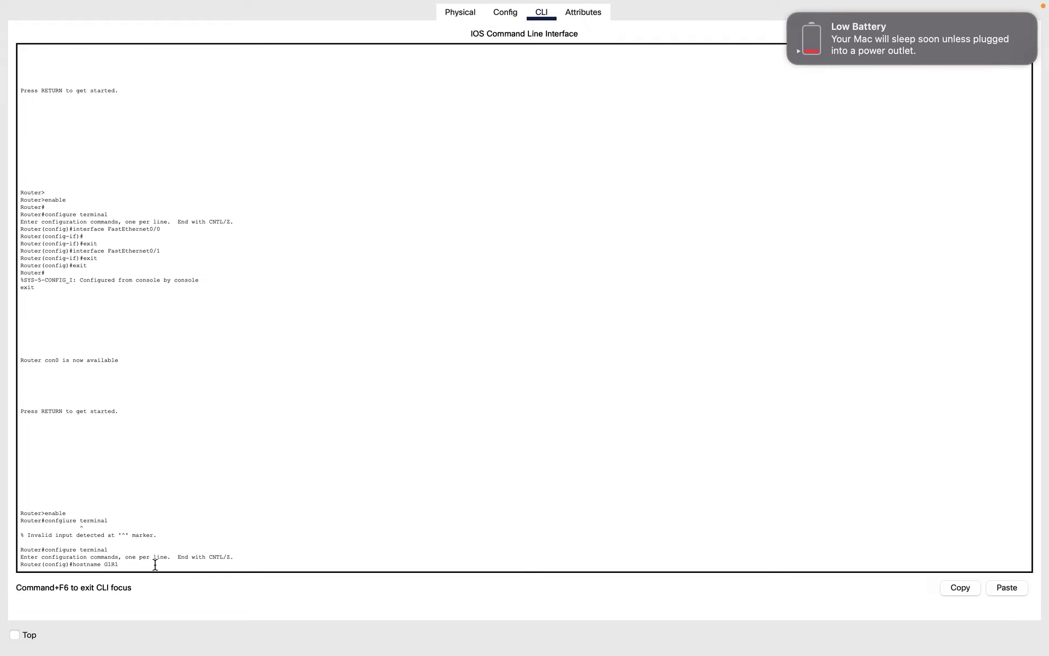
pyautogui.press('Return')
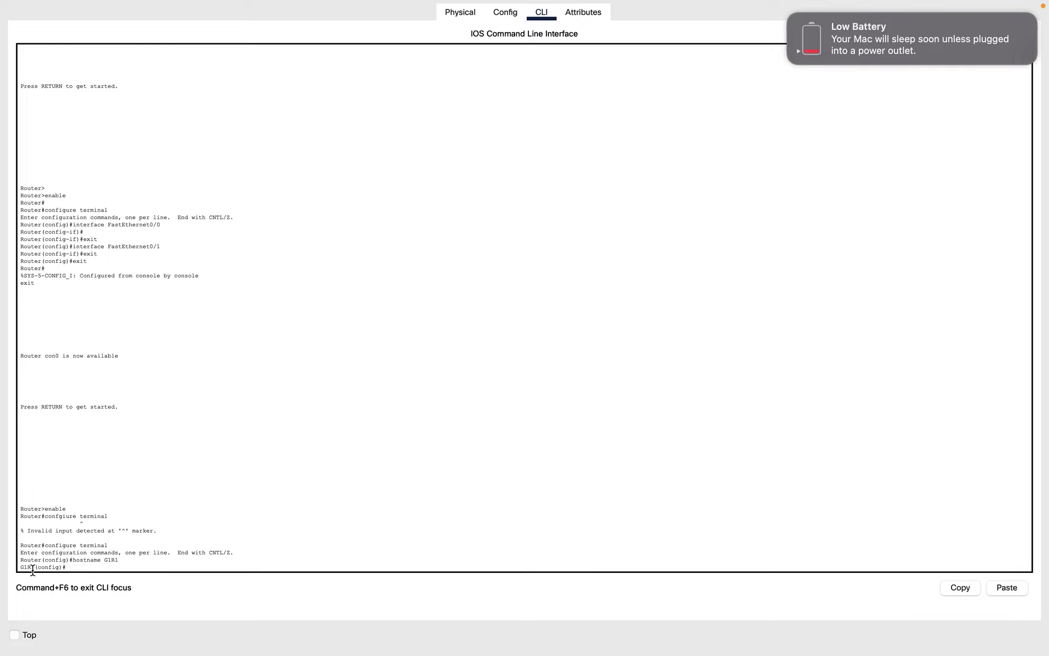
# Examine the IP address and subnet mask listed for Fa0/0 in the lab document's interface table for router G1R1.
pyautogui.hotkey('ctrl', 'Right')
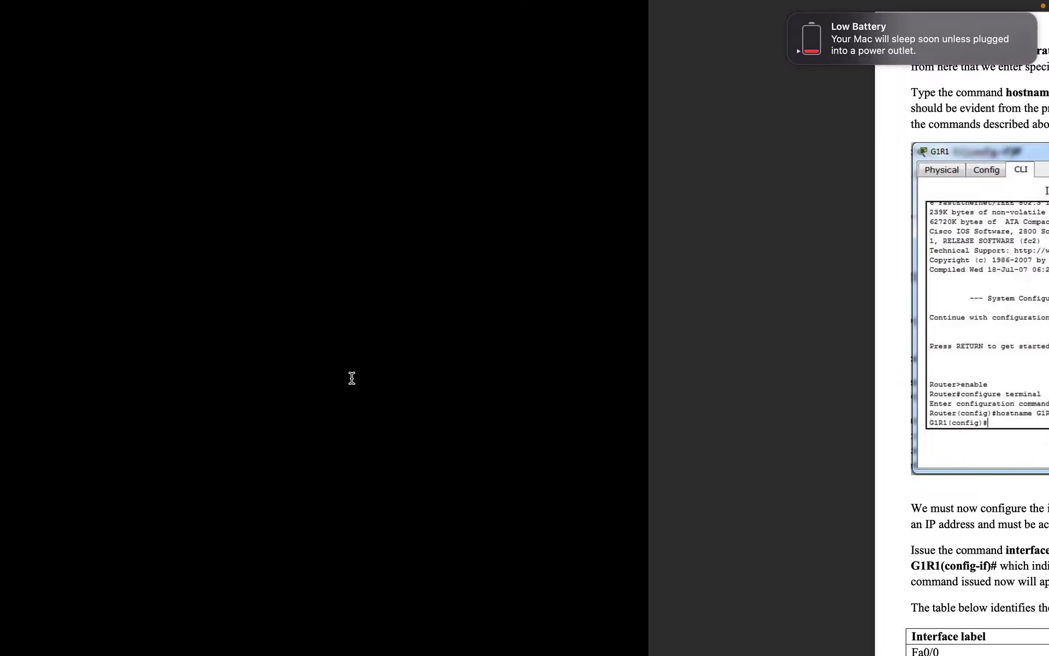
pyautogui.scroll(-2, 359, 266)
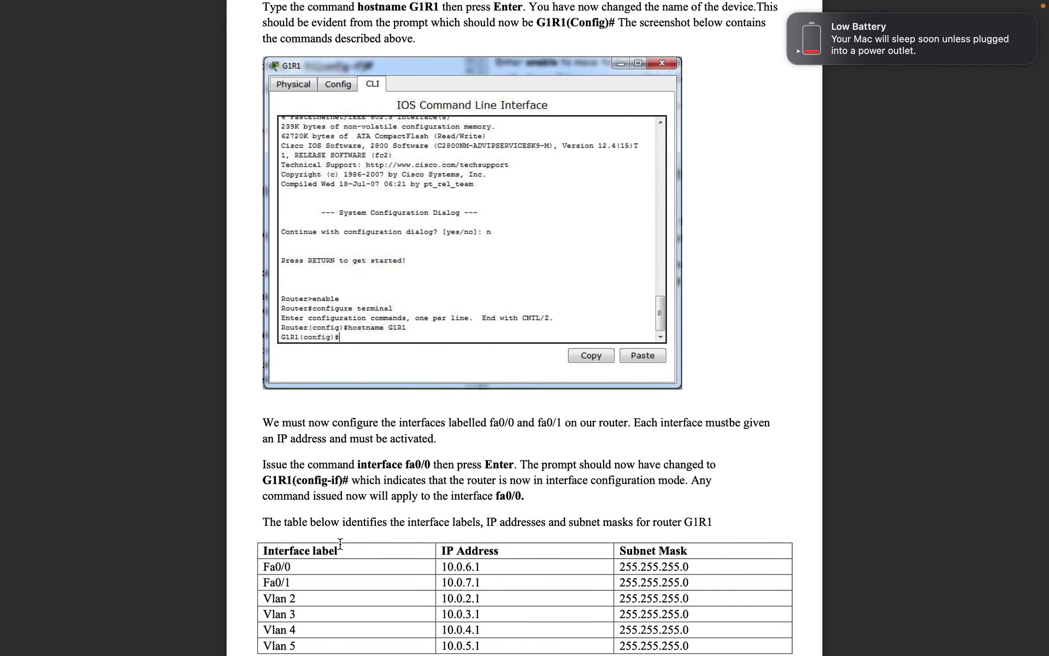
pyautogui.moveTo(299, 567); pyautogui.dragTo(259, 568)
pyautogui.moveTo(484, 568); pyautogui.dragTo(452, 567)
pyautogui.moveTo(693, 566); pyautogui.dragTo(620, 572)
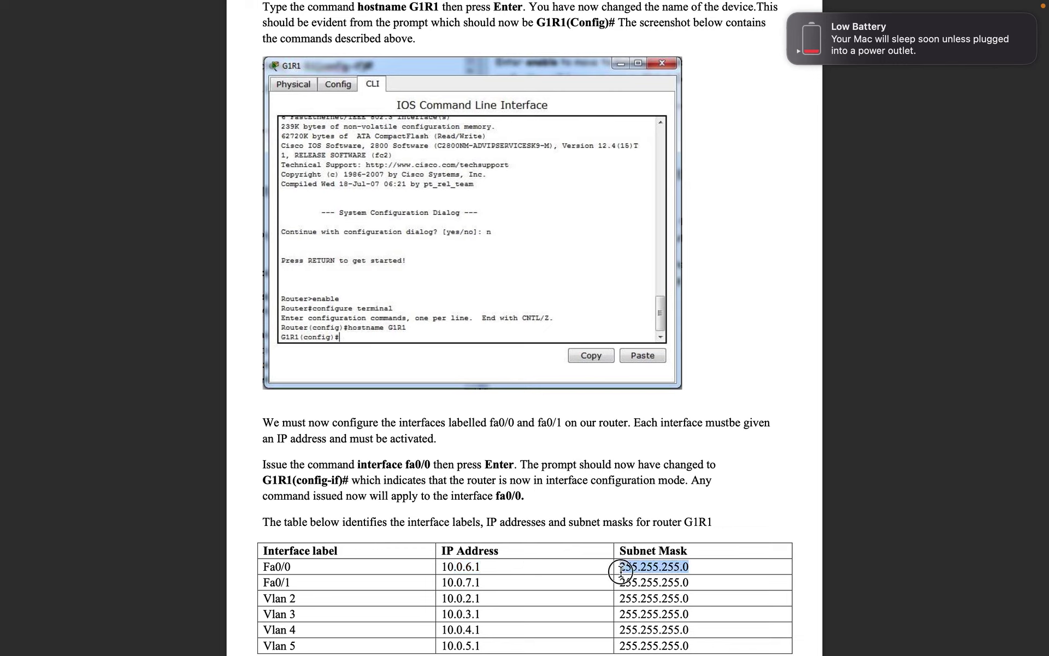
pyautogui.click(582, 554)
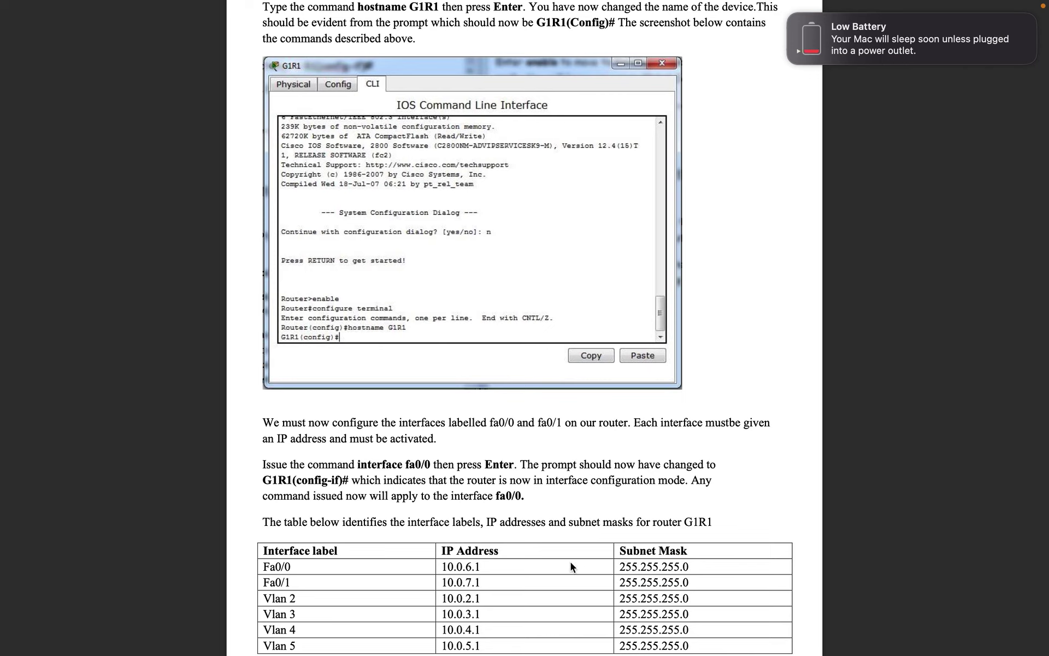
pyautogui.moveTo(470, 566); pyautogui.dragTo(447, 565)
pyautogui.click(468, 566)
pyautogui.moveTo(473, 566); pyautogui.dragTo(440, 566)
pyautogui.click(497, 572)
pyautogui.click(475, 566)
pyautogui.moveTo(477, 567); pyautogui.dragTo(440, 566)
pyautogui.moveTo(494, 569); pyautogui.dragTo(475, 568)
pyautogui.moveTo(698, 563); pyautogui.dragTo(620, 566)
pyautogui.moveTo(497, 564)
pyautogui.mouseDown()
pyautogui.moveTo(477, 566)
pyautogui.moveTo(494, 564)
pyautogui.mouseUp()
pyautogui.click(483, 566)
pyautogui.click(512, 561)
# Check router G1R1's Fa0/0 and Fa0/1 links in the network topology, and return to the lab document.
pyautogui.press('super+Tab')
pyautogui.hotkey('ctrl', 'Left')
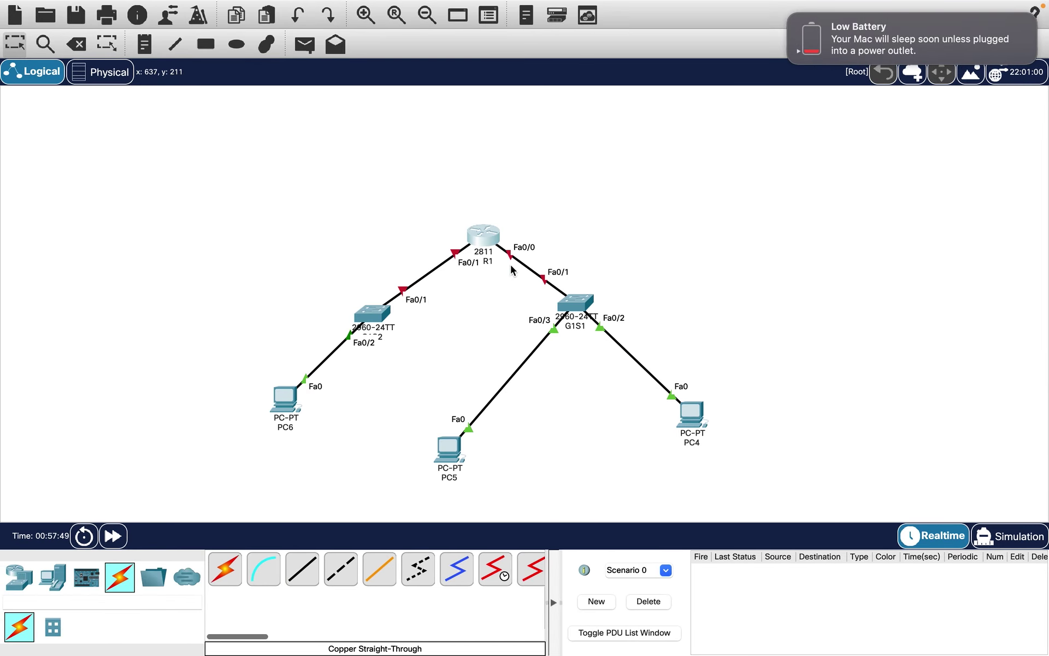
pyautogui.hotkey('ctrl', 'Right')
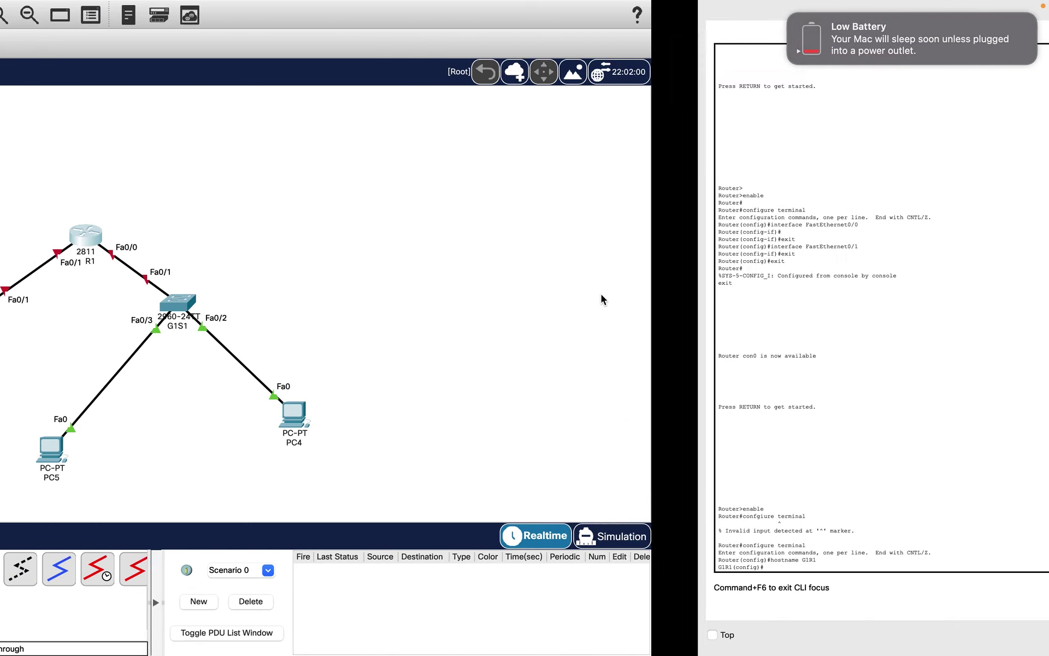
pyautogui.hotkey('ctrl', 'Right')
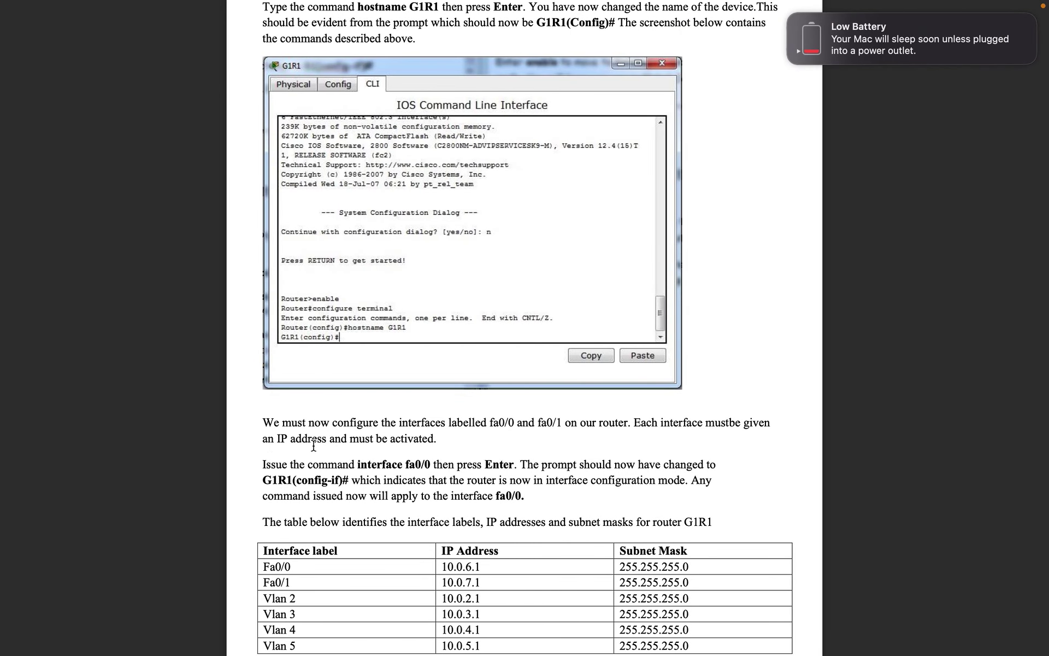
# Read the lab document's instruction on configuring the router interfaces, and run interface fa0/0 in G1R1's command line.
pyautogui.moveTo(262, 421); pyautogui.dragTo(563, 425)
pyautogui.click(497, 425)
pyautogui.doubleClick(495, 418)
pyautogui.click(596, 431)
pyautogui.click(262, 468)
pyautogui.moveTo(263, 468); pyautogui.dragTo(322, 465)
pyautogui.click(360, 466)
pyautogui.moveTo(349, 465); pyautogui.dragTo(433, 465)
pyautogui.click(412, 435)
pyautogui.hotkey('ctrl', 'Left')
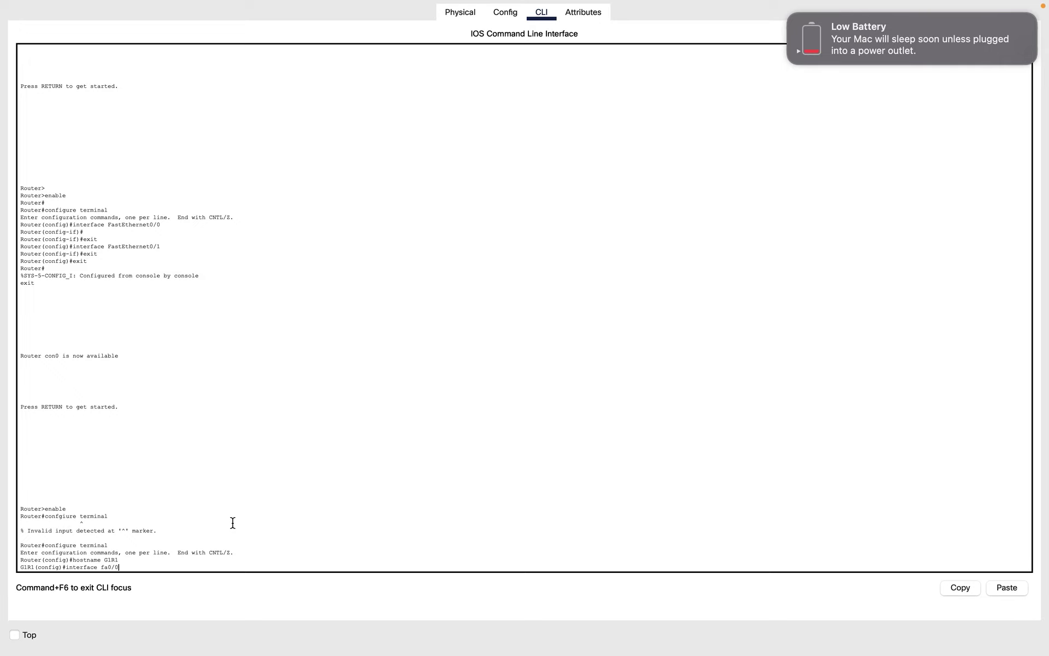
pyautogui.press('Return')
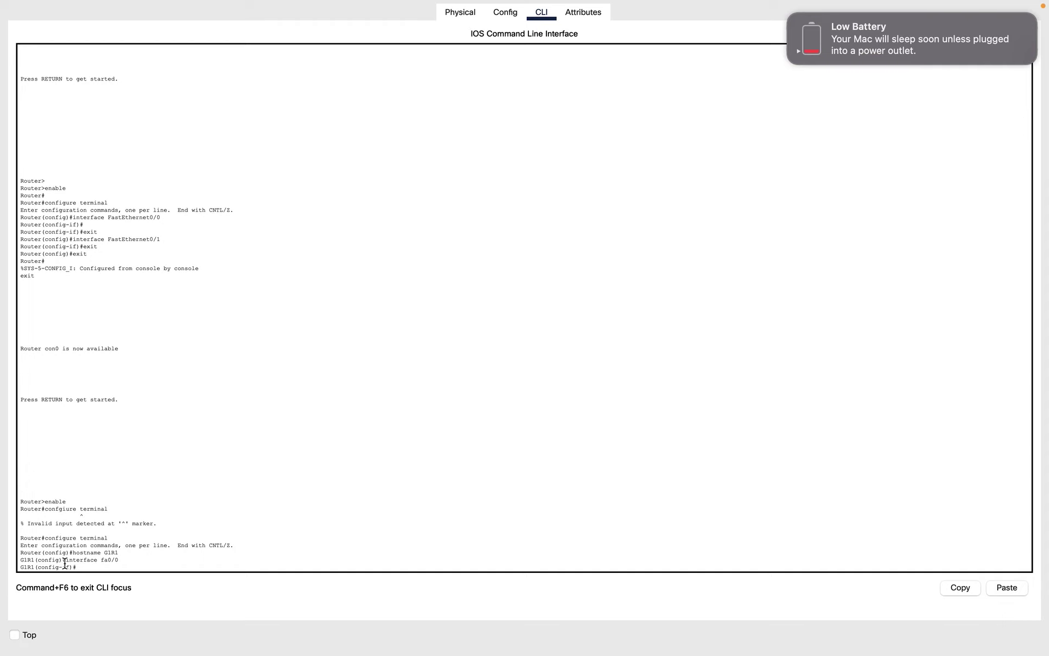
pyautogui.moveTo(70, 561); pyautogui.dragTo(118, 561)
# Read in the lab document which command assigns interface fa0/0 its IP address and subnet mask.
pyautogui.hotkey('ctrl', 'Right')
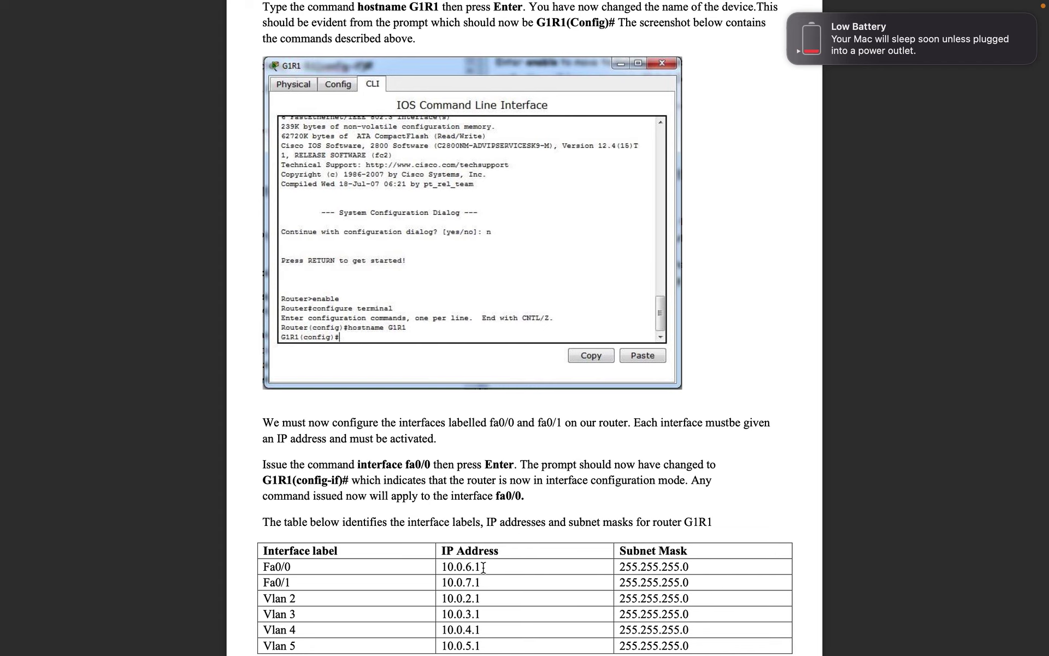
pyautogui.scroll(-3, 492, 514)
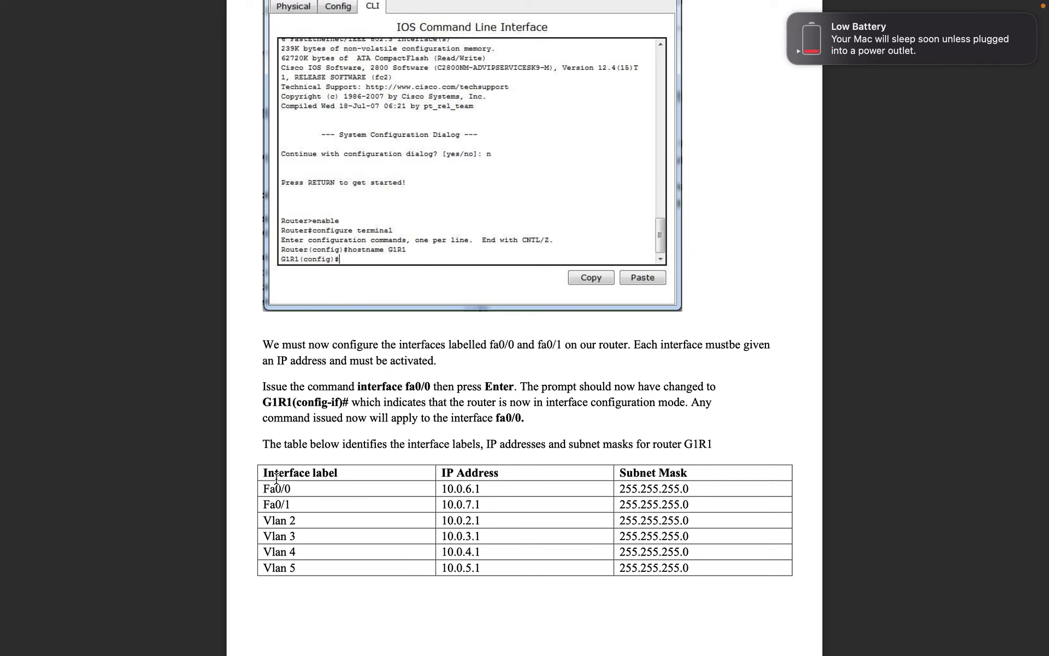
pyautogui.moveTo(270, 489)
pyautogui.mouseDown()
pyautogui.moveTo(296, 497)
pyautogui.moveTo(274, 504)
pyautogui.mouseUp()
pyautogui.scroll(-10, 377, 509)
pyautogui.scroll(5, 389, 260)
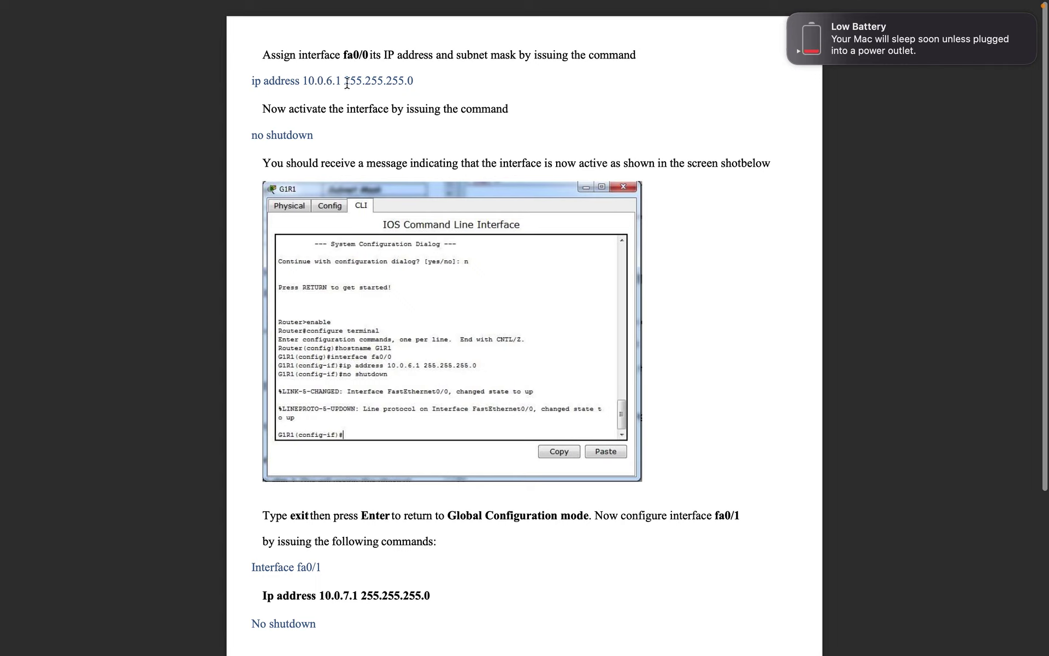
pyautogui.moveTo(345, 80); pyautogui.dragTo(420, 82)
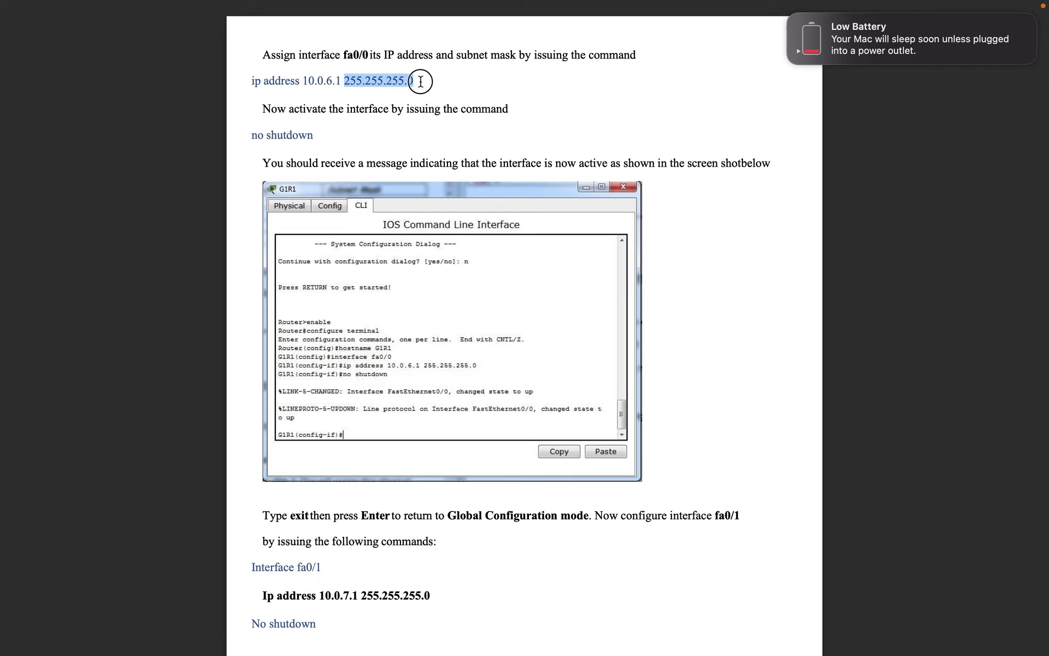
pyautogui.click(403, 107)
# Following the lab document, assign interface fa0/0 its address in G1R1's command line with ip address 10.0.6.1 255.255.255.0.
pyautogui.press('super+Tab')
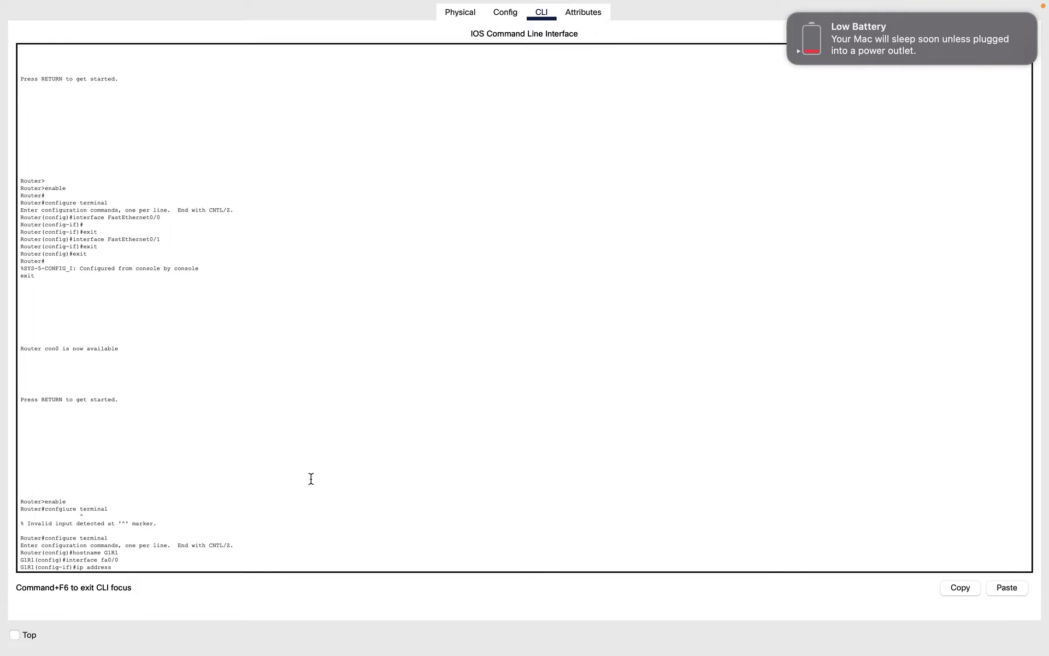
pyautogui.press('super+Tab')
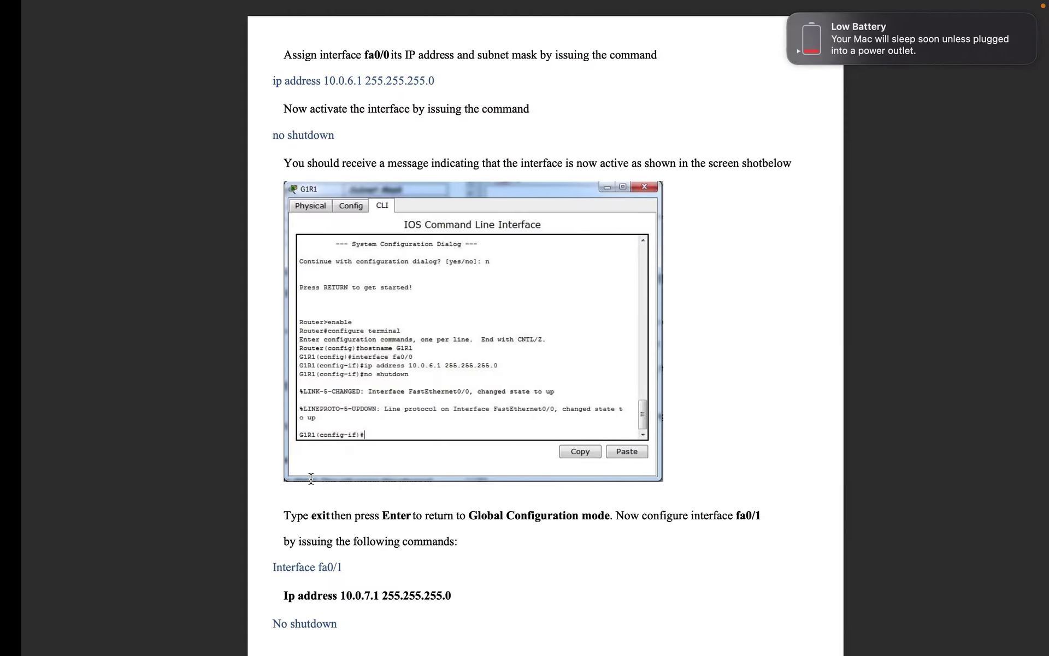
pyautogui.press('super+Tab')
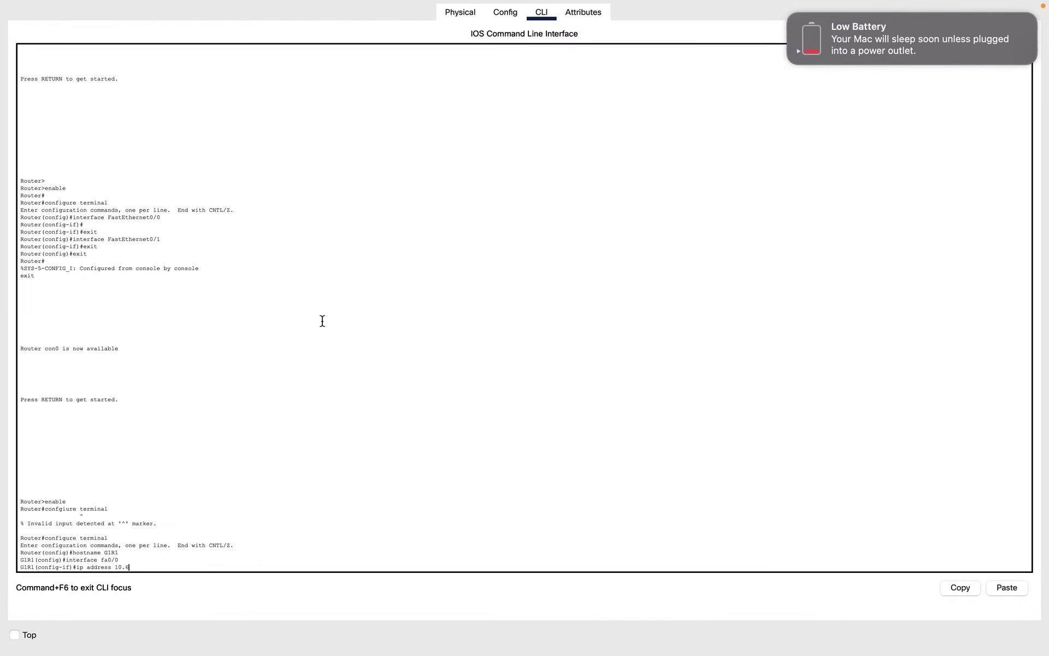
pyautogui.press('super+Tab')
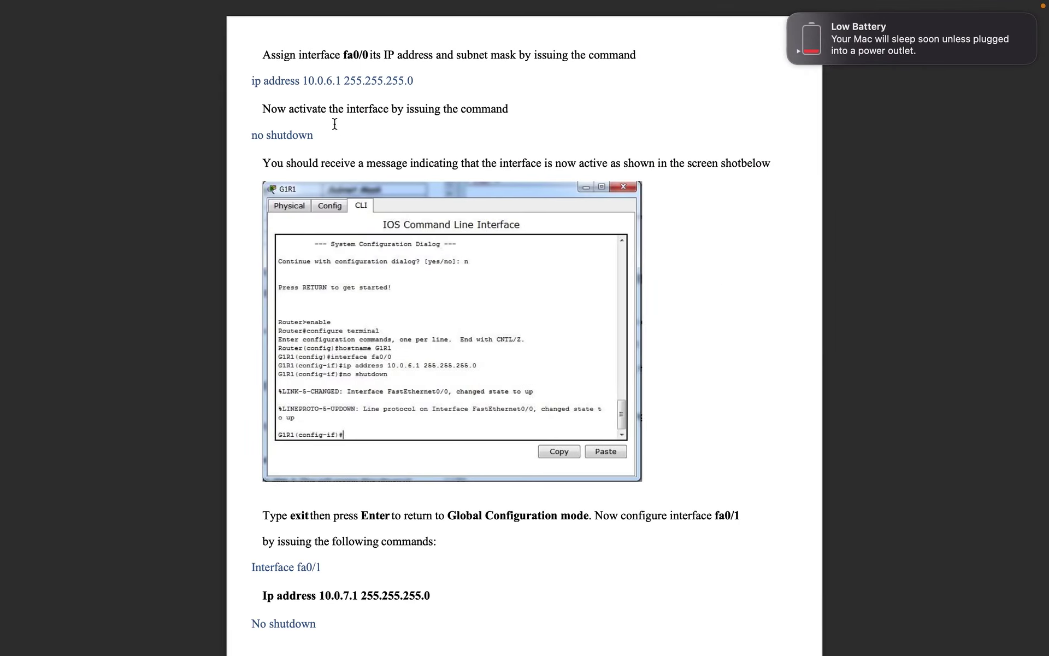
pyautogui.press('super+Tab')
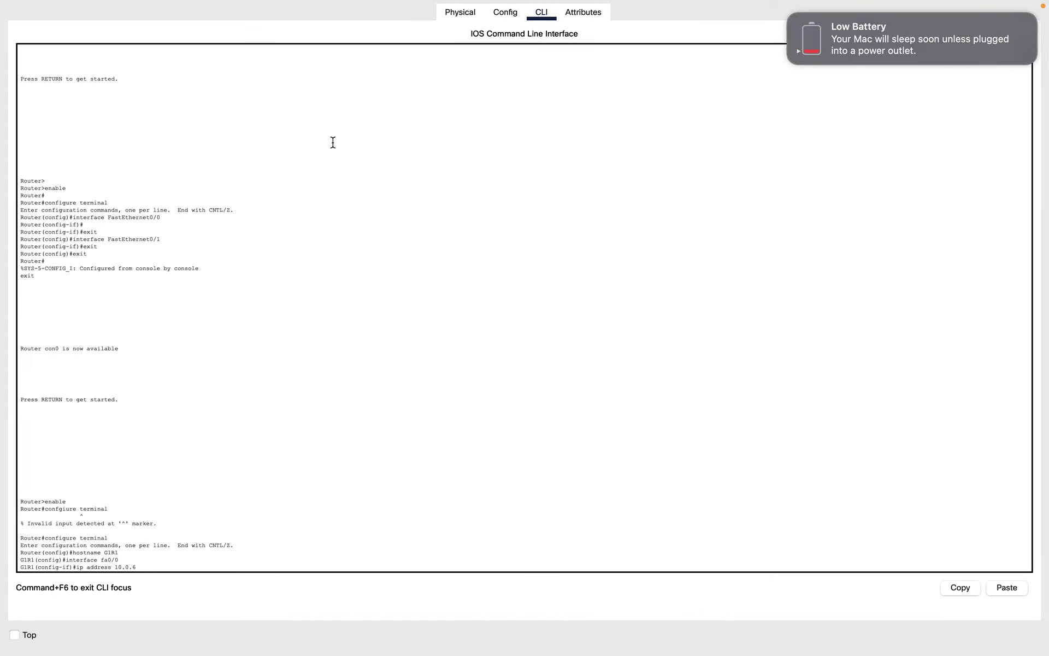
pyautogui.press('super+Tab')
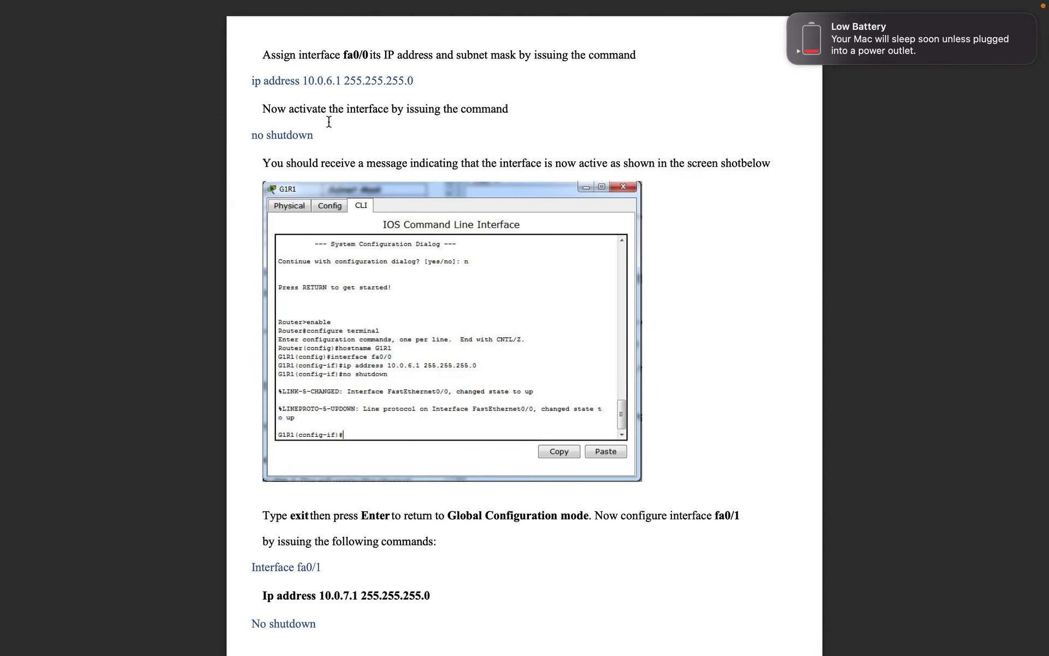
pyautogui.press('super+Tab')
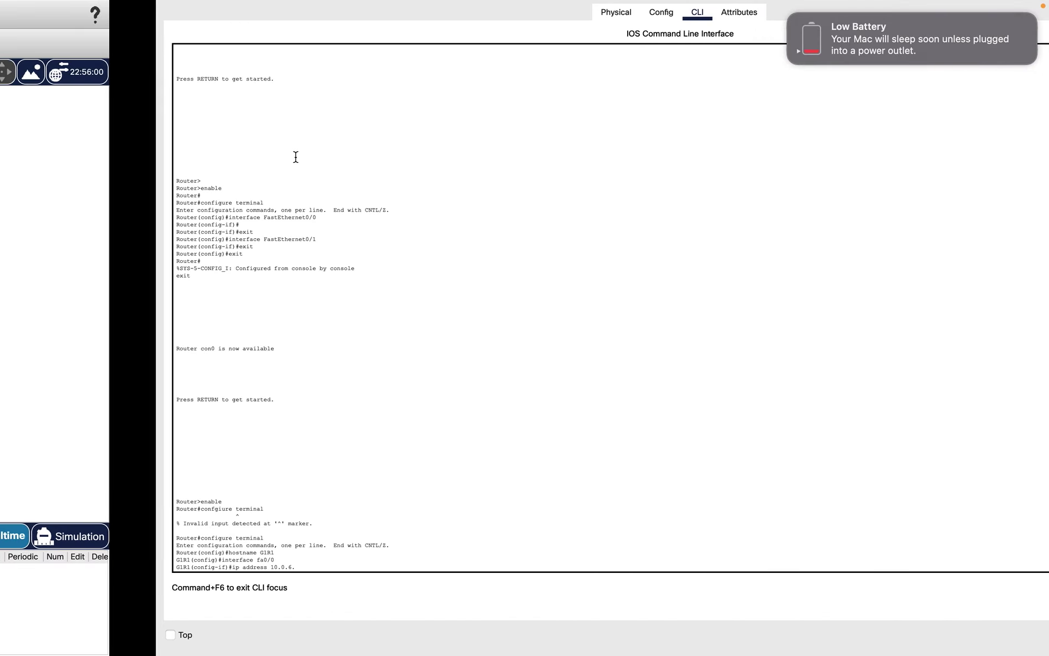
pyautogui.write('1 255.255.255.0')
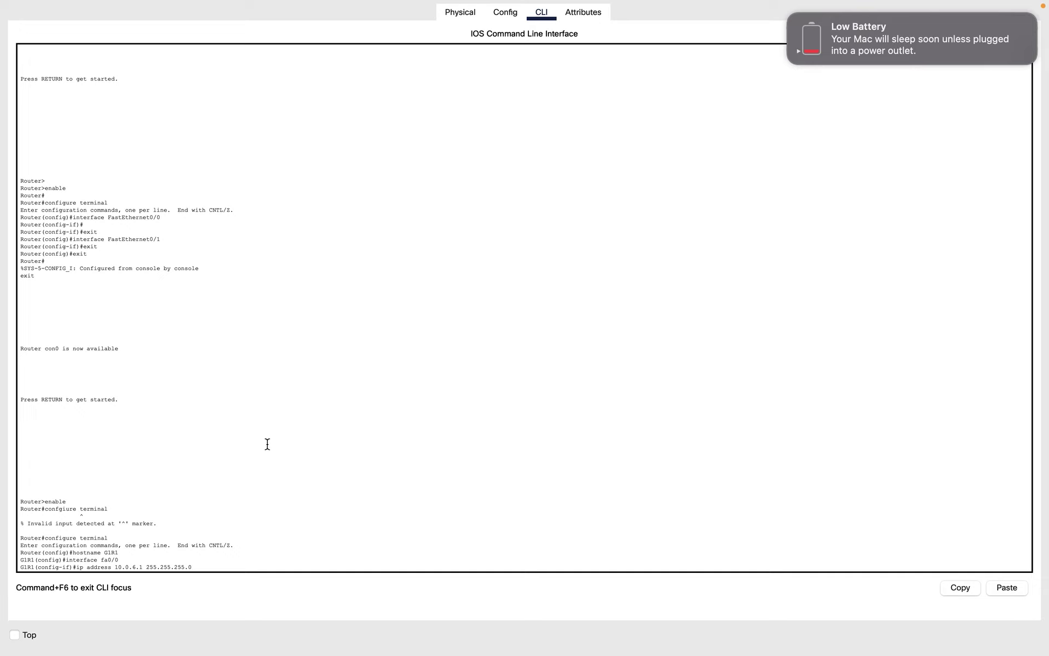
pyautogui.click(200, 563)
pyautogui.moveTo(184, 568); pyautogui.dragTo(146, 566)
pyautogui.press('super+c')
pyautogui.click(212, 562)
pyautogui.press('Return')
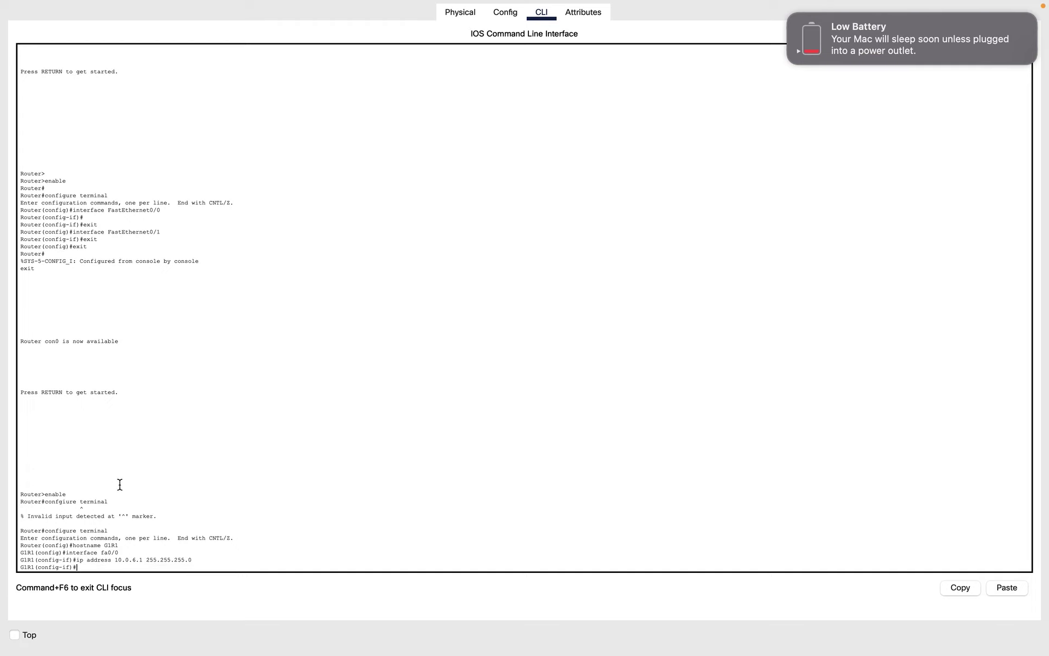
# Check the lab document's activation instruction and the Fa0/0 link in the topology, and activate fa0/0 on G1R1 with no shutdown.
pyautogui.hotkey('ctrl', 'Left')
pyautogui.hotkey('ctrl', 'Right')
pyautogui.hotkey('ctrl', 'Right')
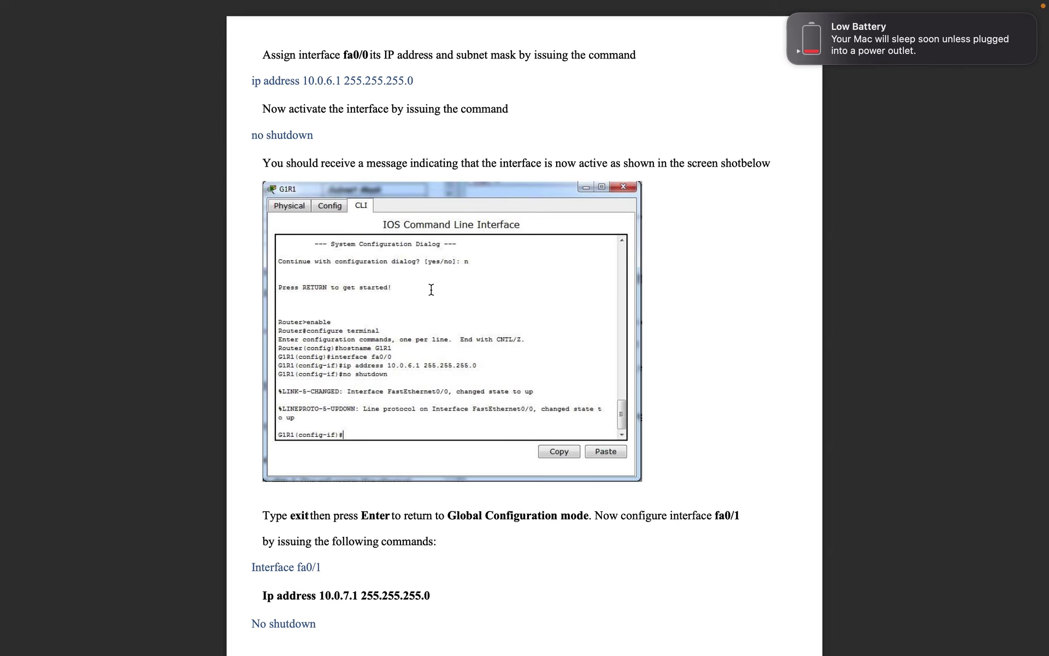
pyautogui.hotkey('ctrl', 'Left')
pyautogui.hotkey('ctrl', 'Right')
pyautogui.moveTo(263, 108); pyautogui.dragTo(358, 105)
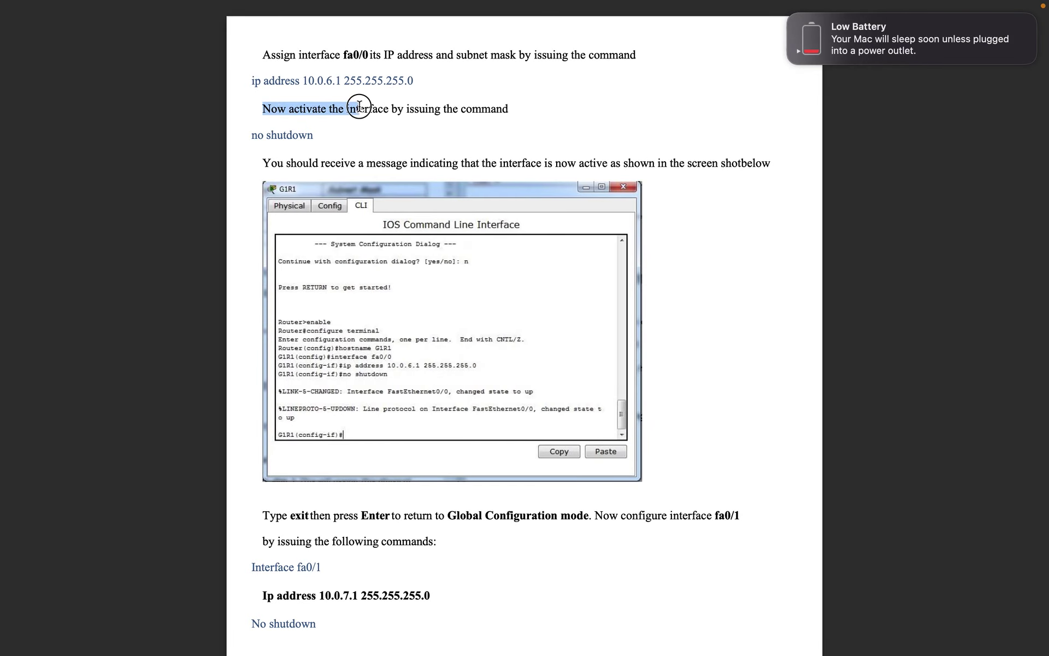
pyautogui.hotkey('ctrl', 'Left')
pyautogui.hotkey('ctrl', 'Left')
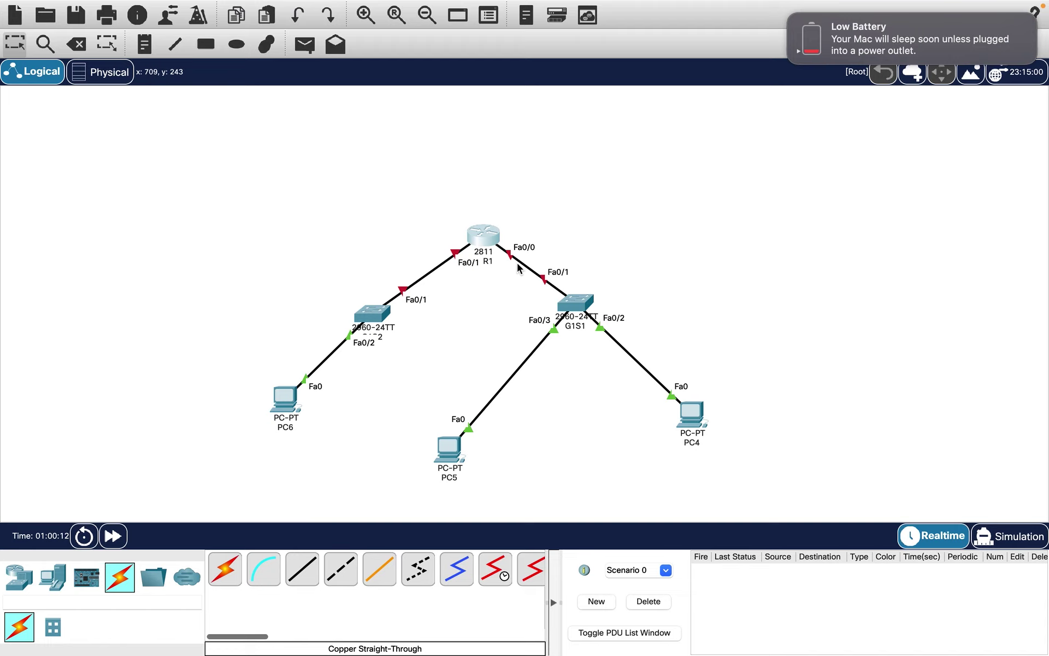
pyautogui.hotkey('ctrl', 'Right')
pyautogui.hotkey('ctrl', 'Right')
pyautogui.hotkey('ctrl', 'Left')
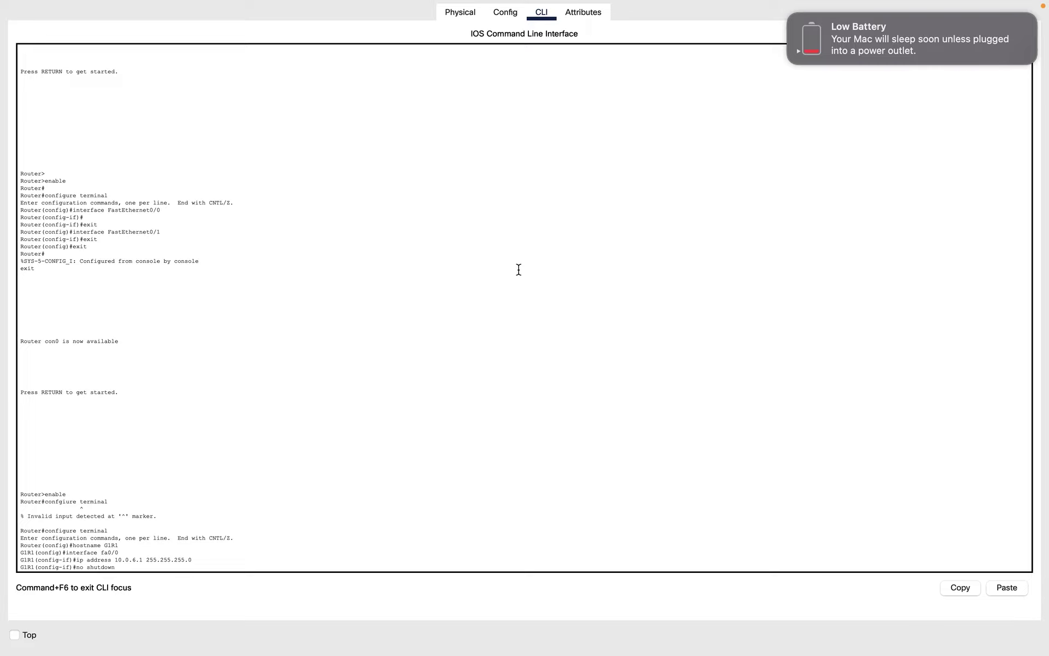
pyautogui.press('Return')
# Check the activation of Fa0/0 in the network topology, the command line messages and the lab document's example screenshot.
pyautogui.hotkey('ctrl', 'Left')
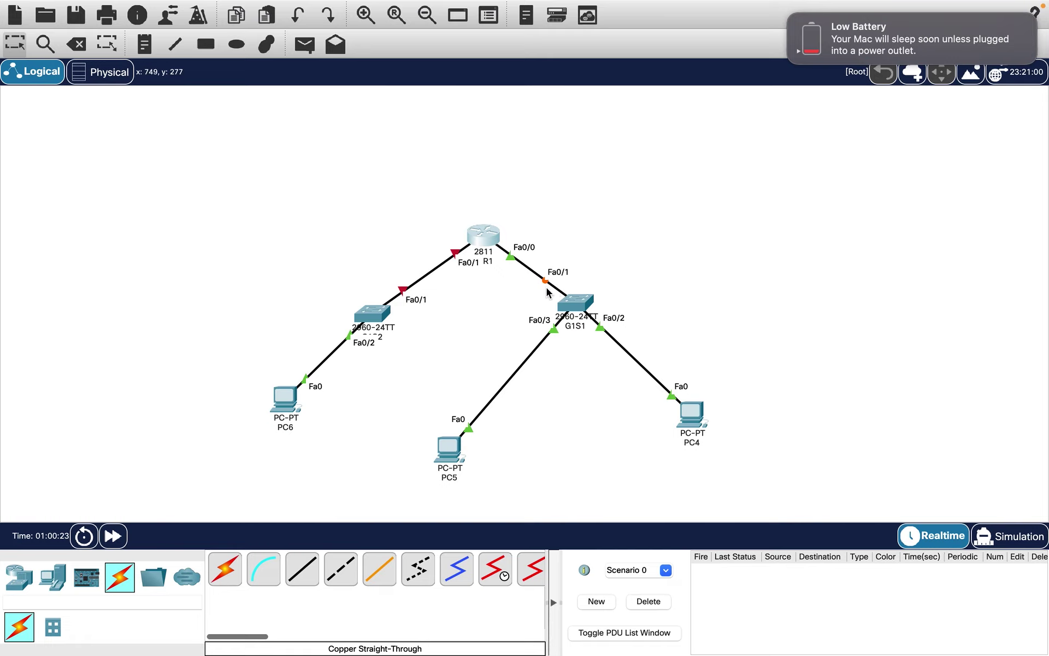
pyautogui.hotkey('ctrl', 'Right')
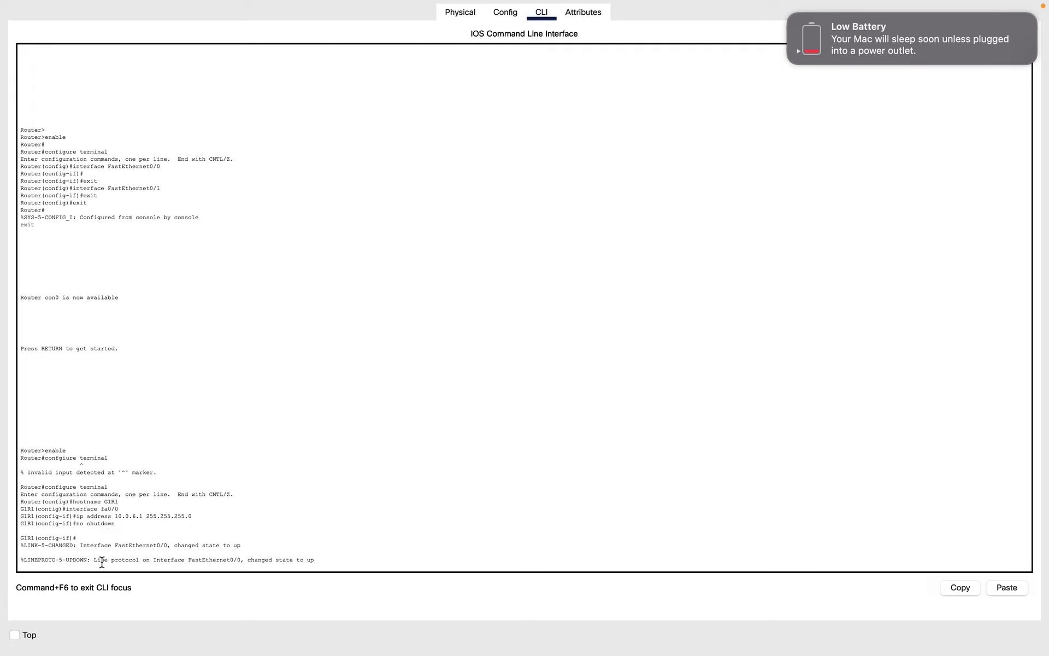
pyautogui.moveTo(94, 559); pyautogui.dragTo(325, 559)
pyautogui.click(263, 557)
pyautogui.hotkey('ctrl', 'Right')
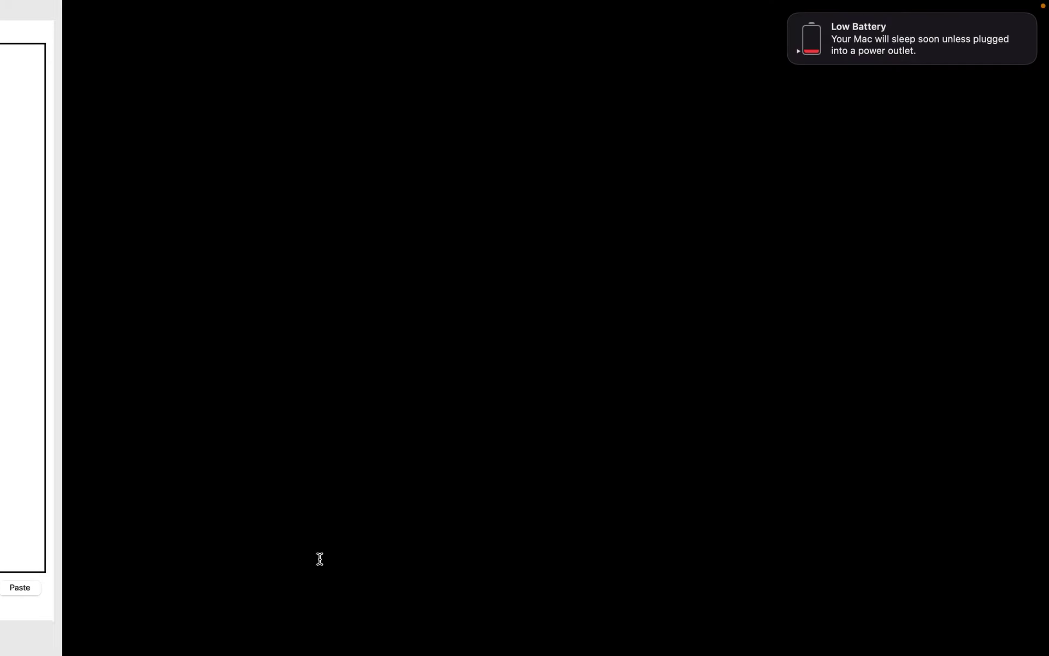
pyautogui.scroll(-2, 367, 398)
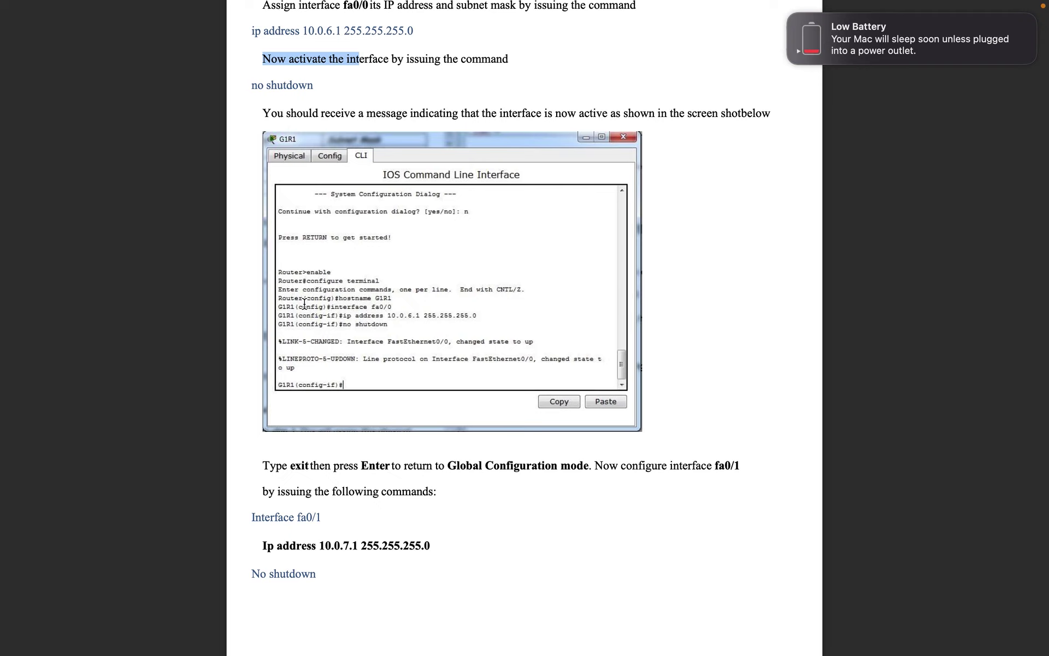
pyautogui.scroll(2, 345, 112)
pyautogui.hotkey('ctrl', 'Left')
pyautogui.hotkey('ctrl', 'Left')
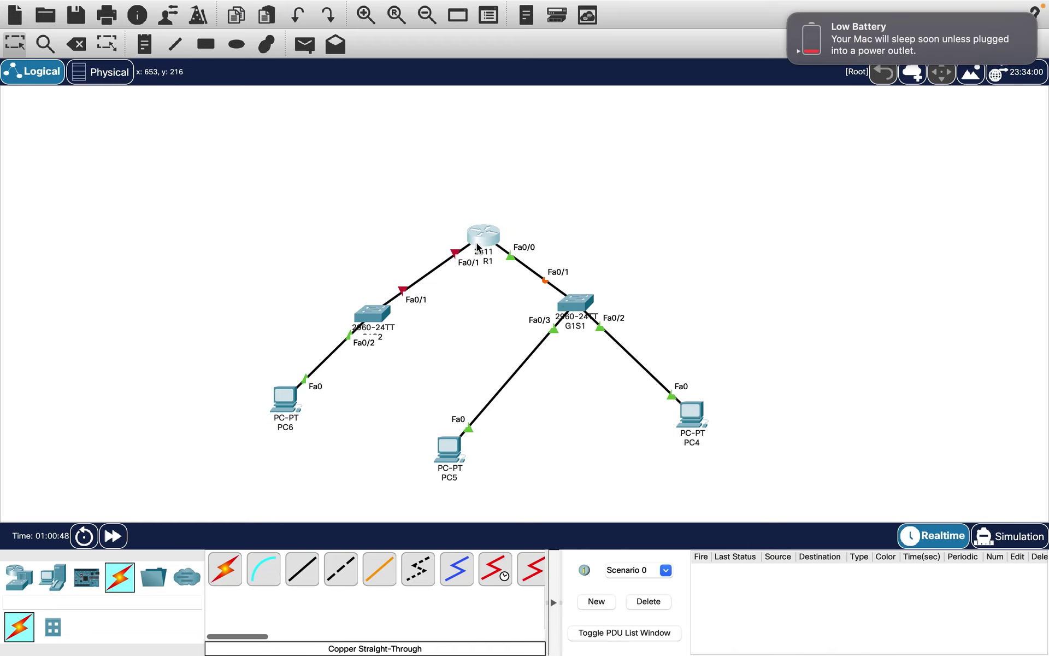
# Read the lab document's instruction for leaving fa0/0, and return G1R1 to global configuration mode with exit.
pyautogui.hotkey('ctrl', 'Right')
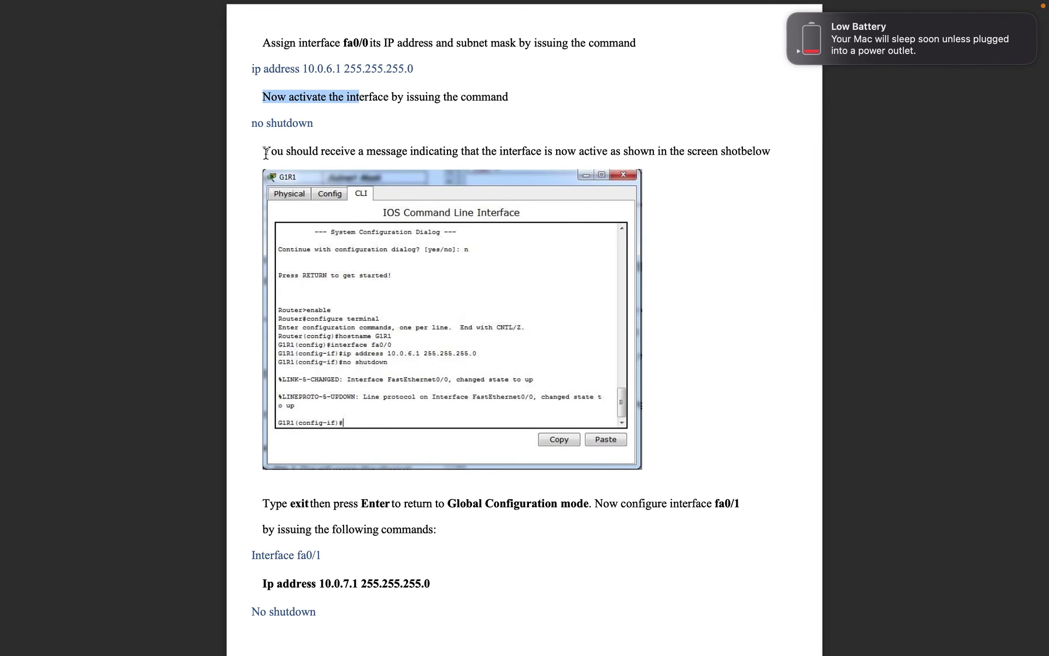
pyautogui.click(320, 171)
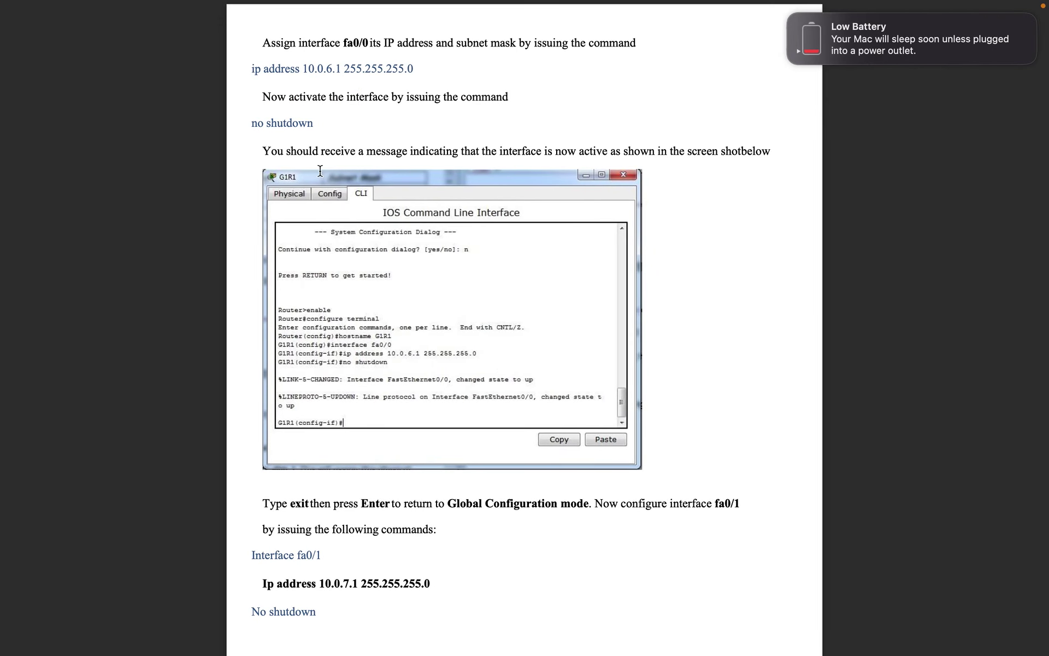
pyautogui.scroll(-2, 399, 492)
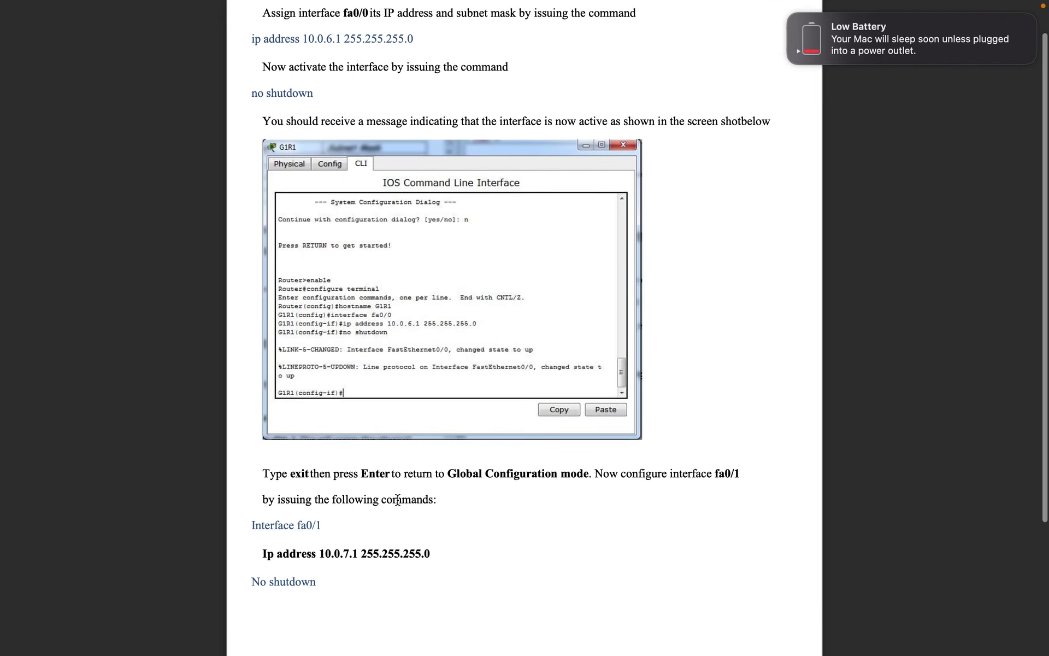
pyautogui.moveTo(269, 473); pyautogui.dragTo(401, 473)
pyautogui.click(444, 475)
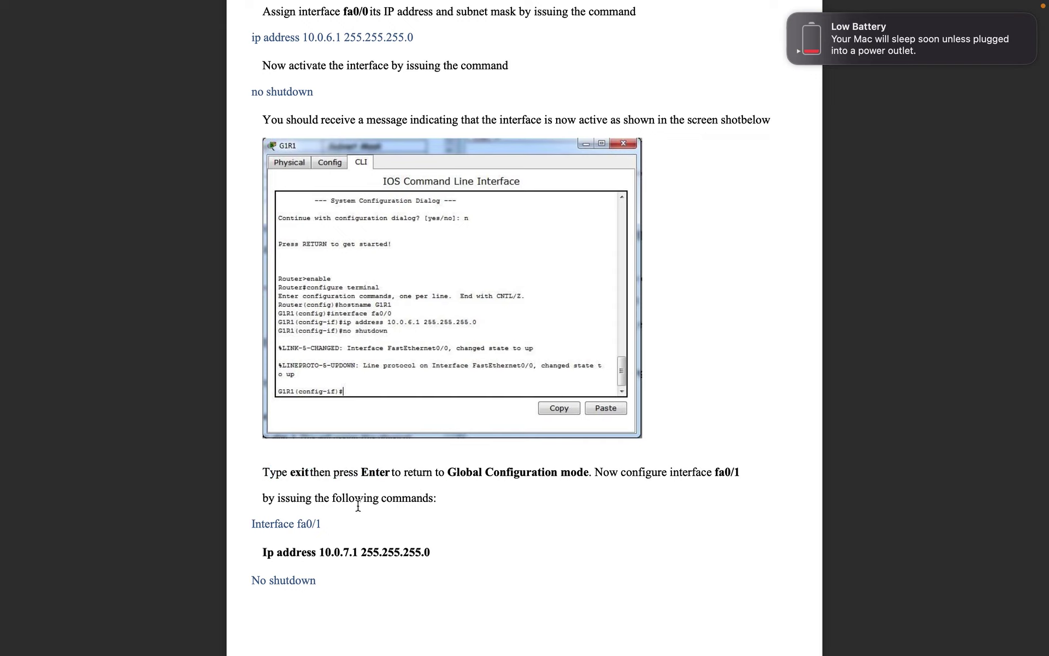
pyautogui.hotkey('ctrl', 'Left')
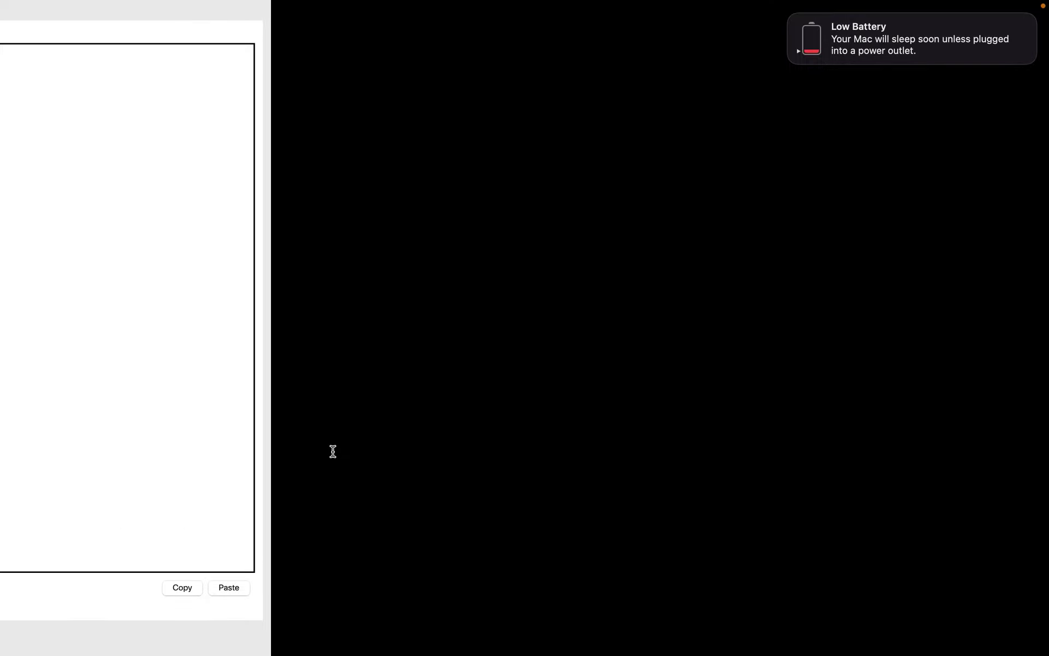
pyautogui.click(357, 559)
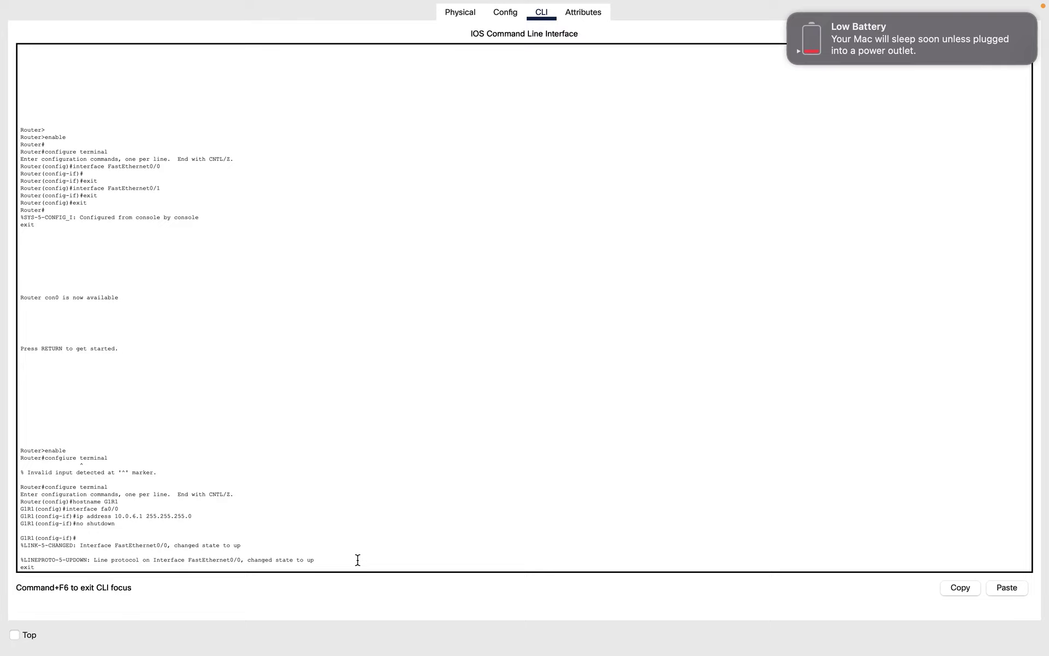
pyautogui.write('exit')
pyautogui.press('Return')
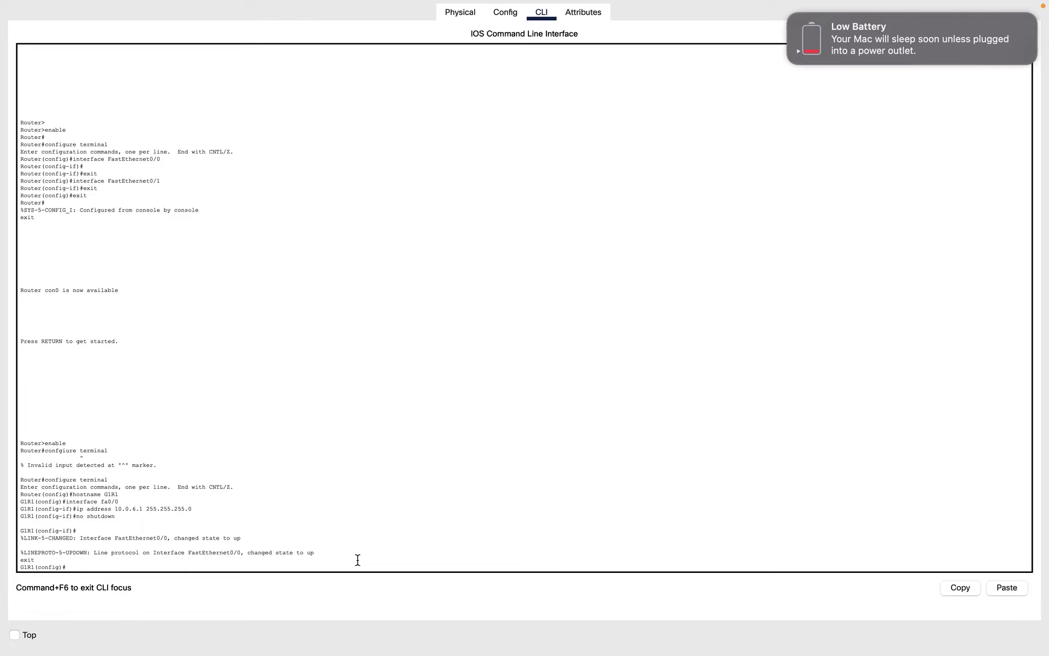
# Read the fa0/1 commands in the lab document, and run interface fa 0/1 in G1R1's command line.
pyautogui.hotkey('ctrl', 'Right')
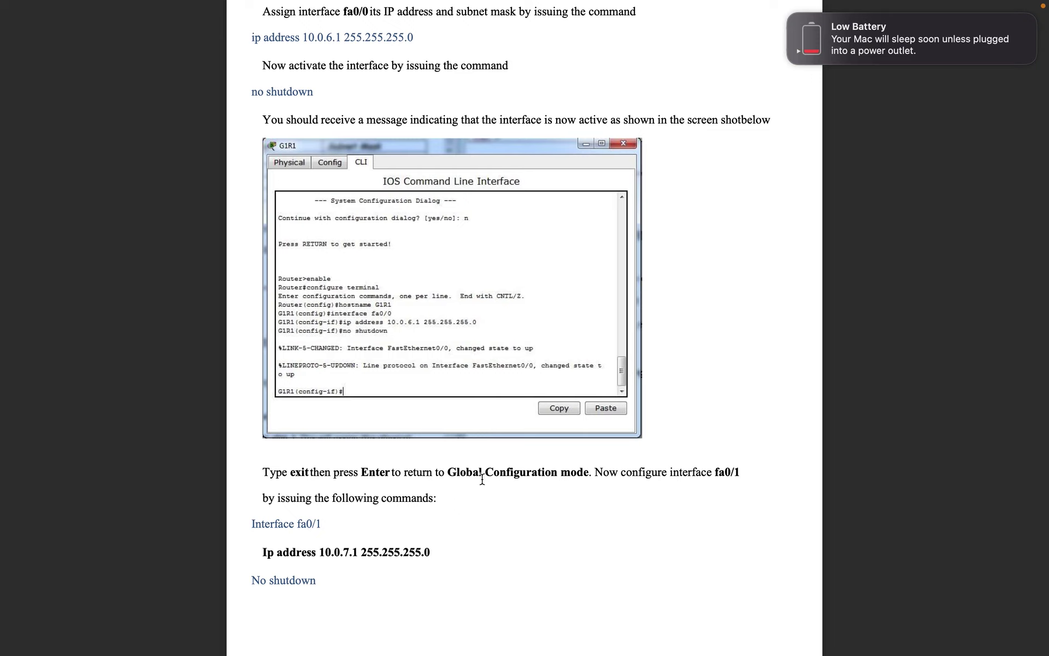
pyautogui.moveTo(319, 523); pyautogui.dragTo(258, 526)
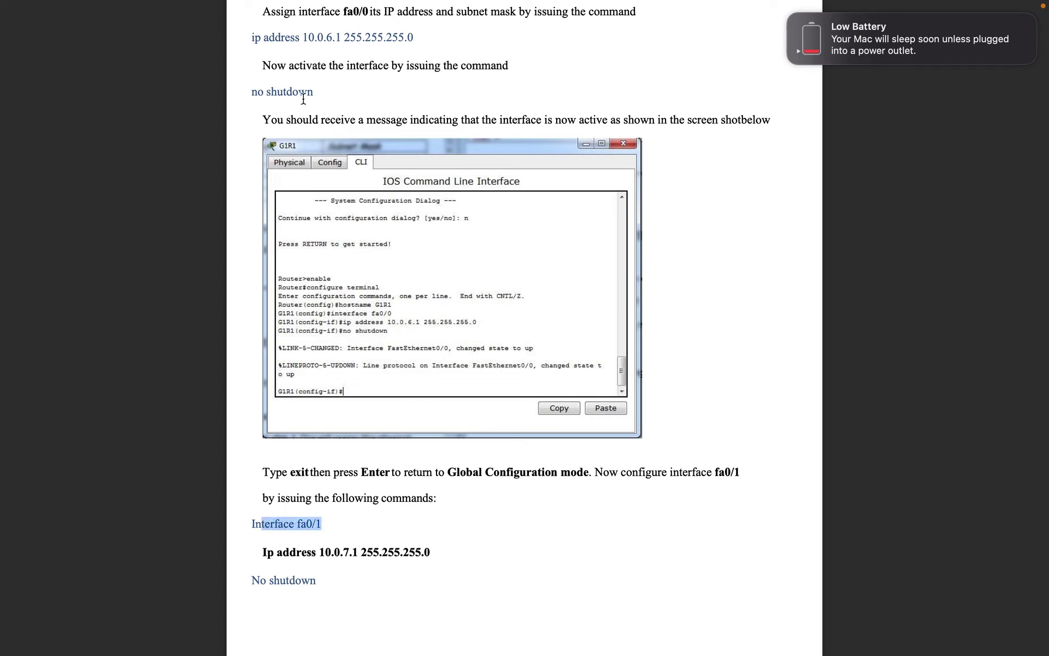
pyautogui.moveTo(331, 522); pyautogui.dragTo(259, 523)
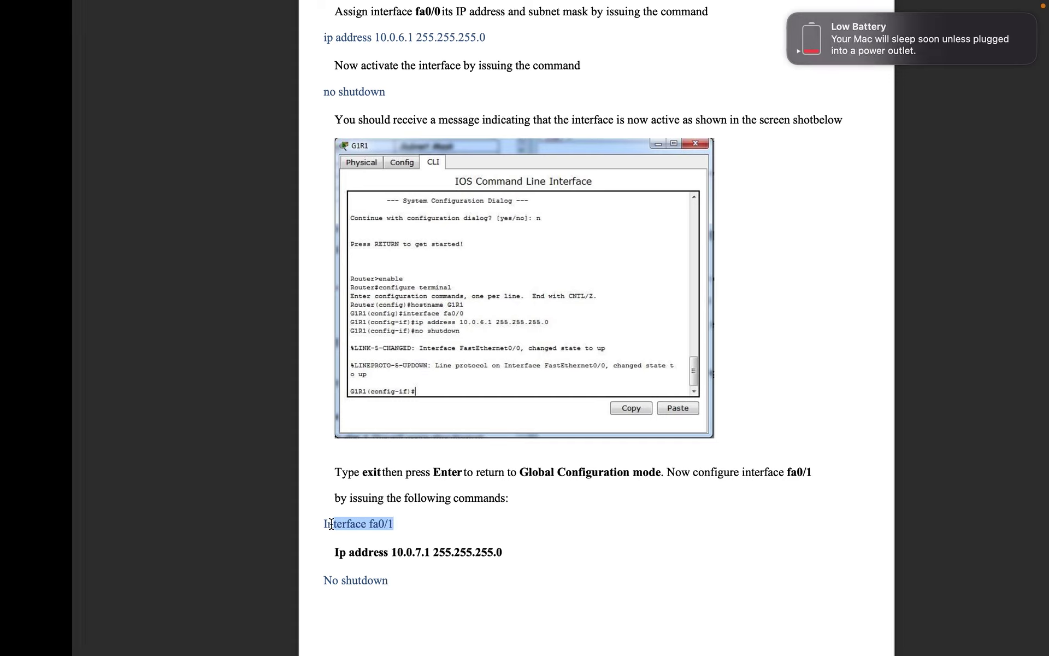
pyautogui.press('super+Tab')
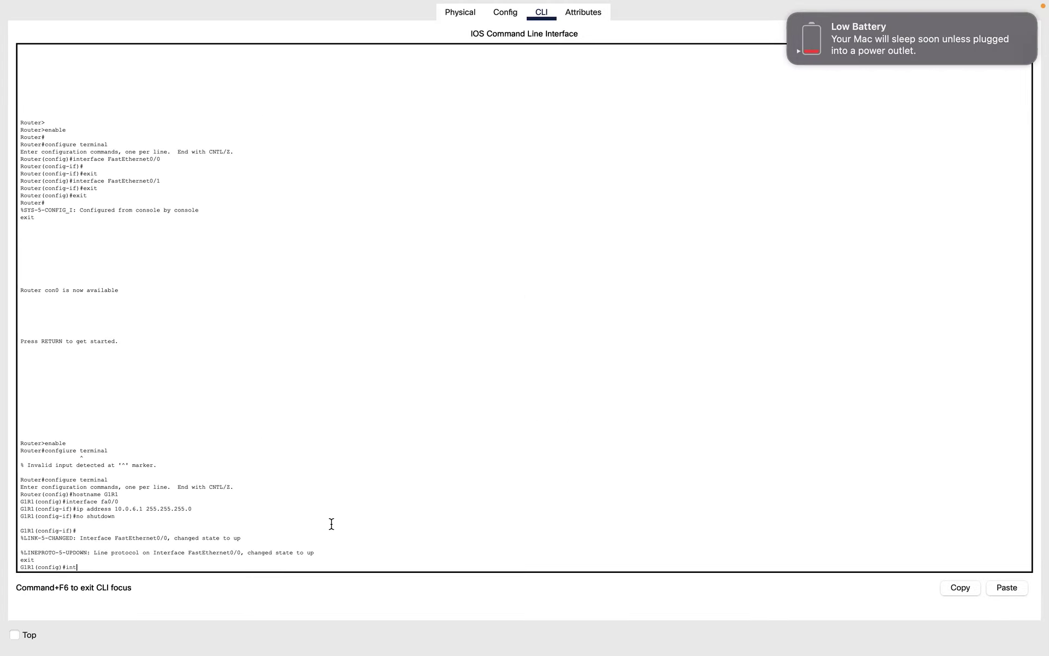
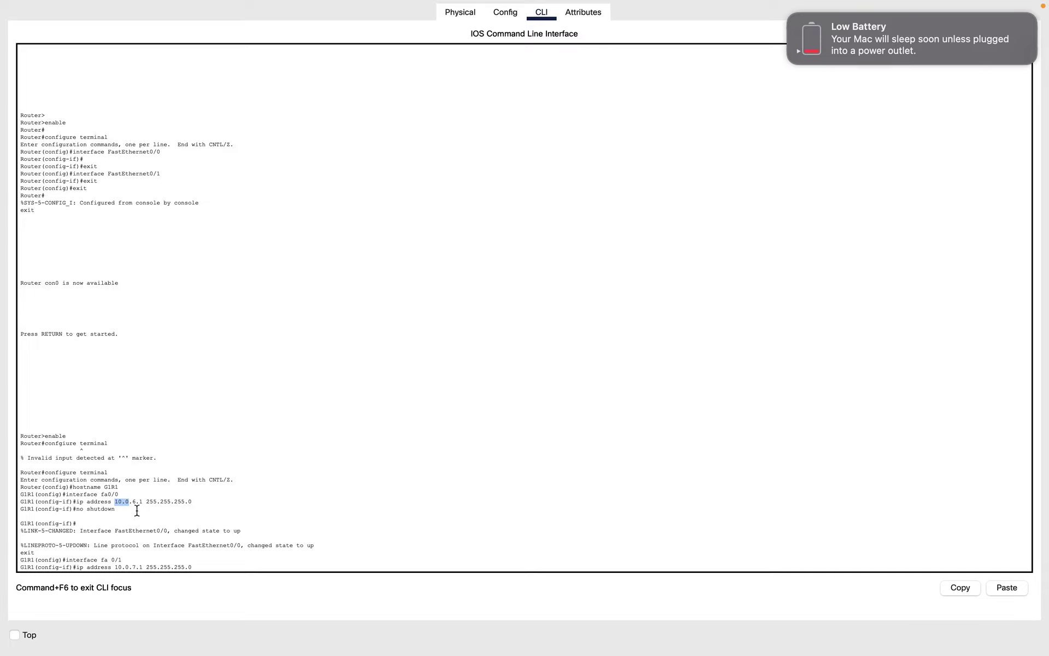
# Check the router's links in the topology, and assign interface fa0/1 its address with ip address 10.0.7.1 255.255.255.0.
pyautogui.click(136, 501)
pyautogui.hotkey('ctrl', 'Left')
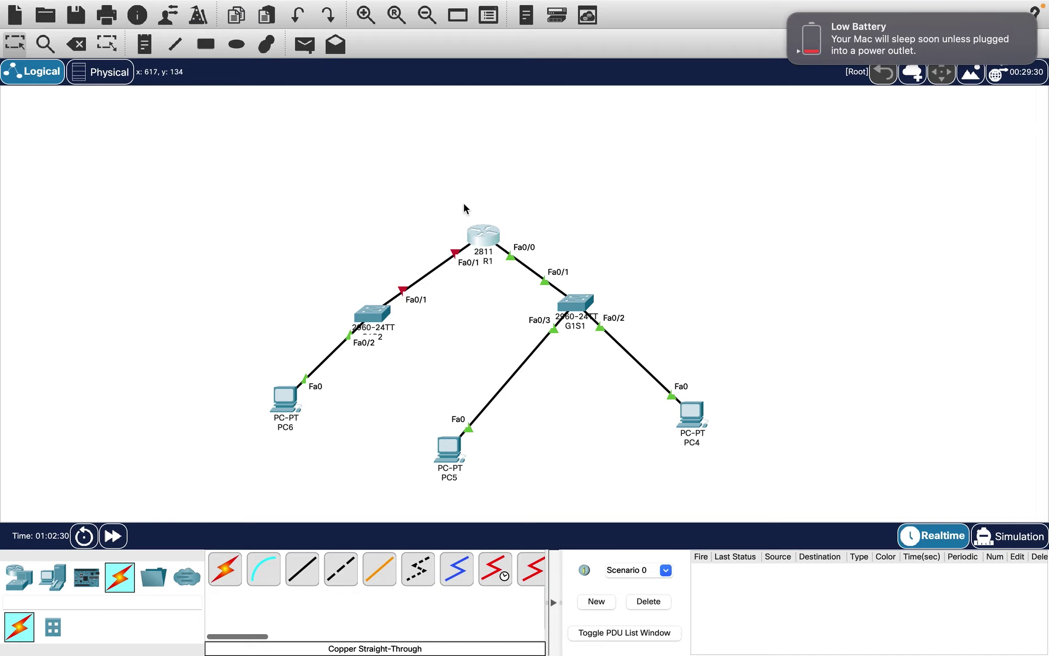
pyautogui.hotkey('ctrl', 'Right')
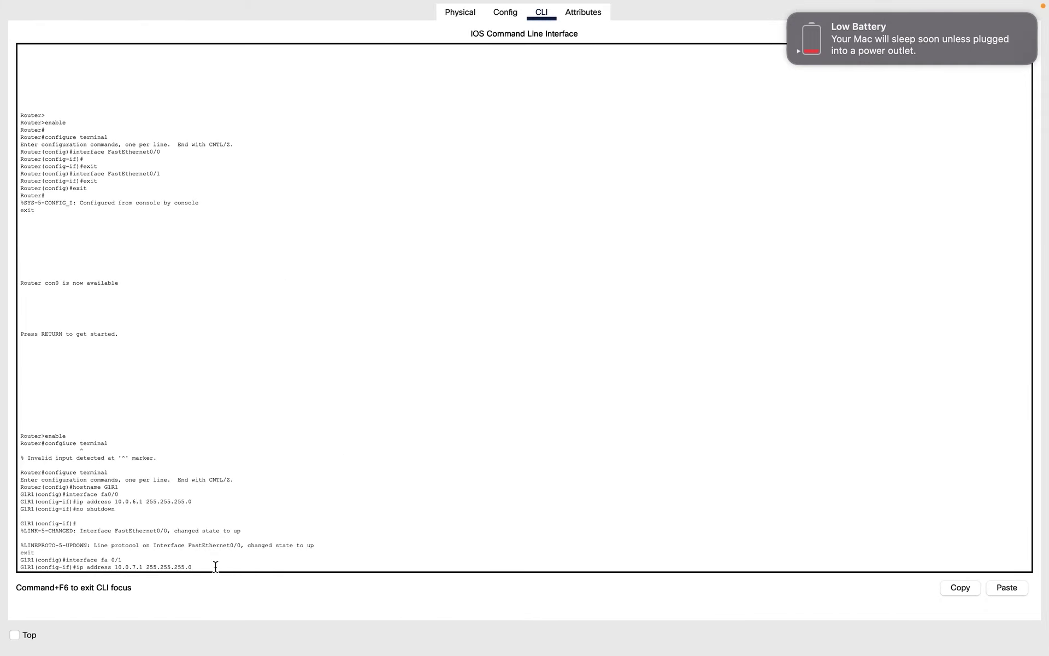
pyautogui.press('Return')
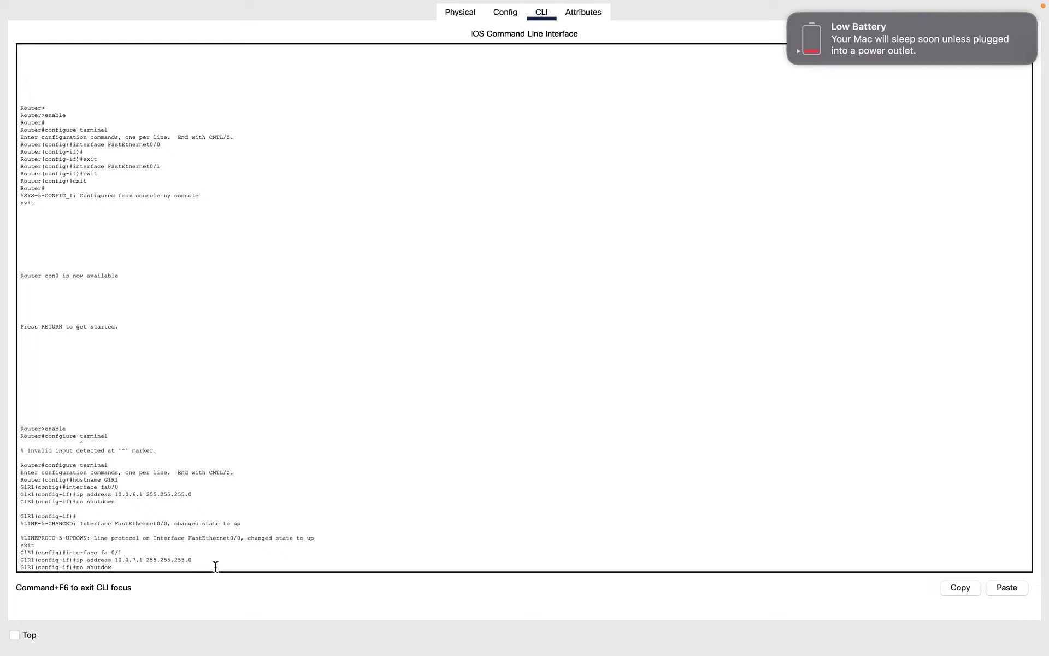
# Activate interface fa0/1 with no shutdown, and examine the line protocol message for FastEthernet0/1.
pyautogui.press('Return')
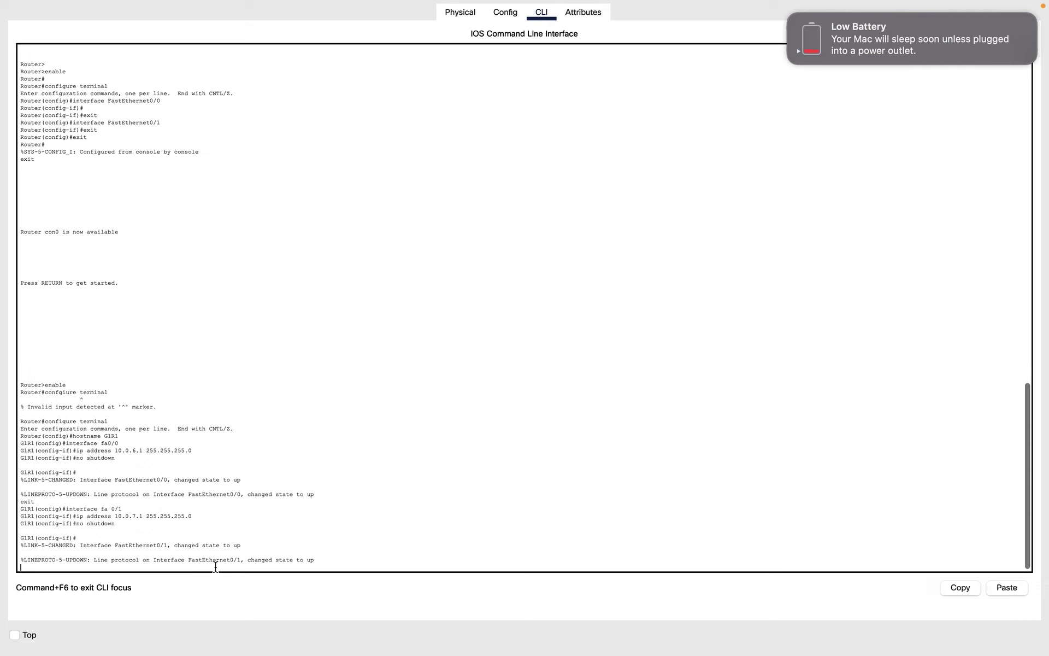
pyautogui.tripleClick(289, 558)
pyautogui.click(241, 558)
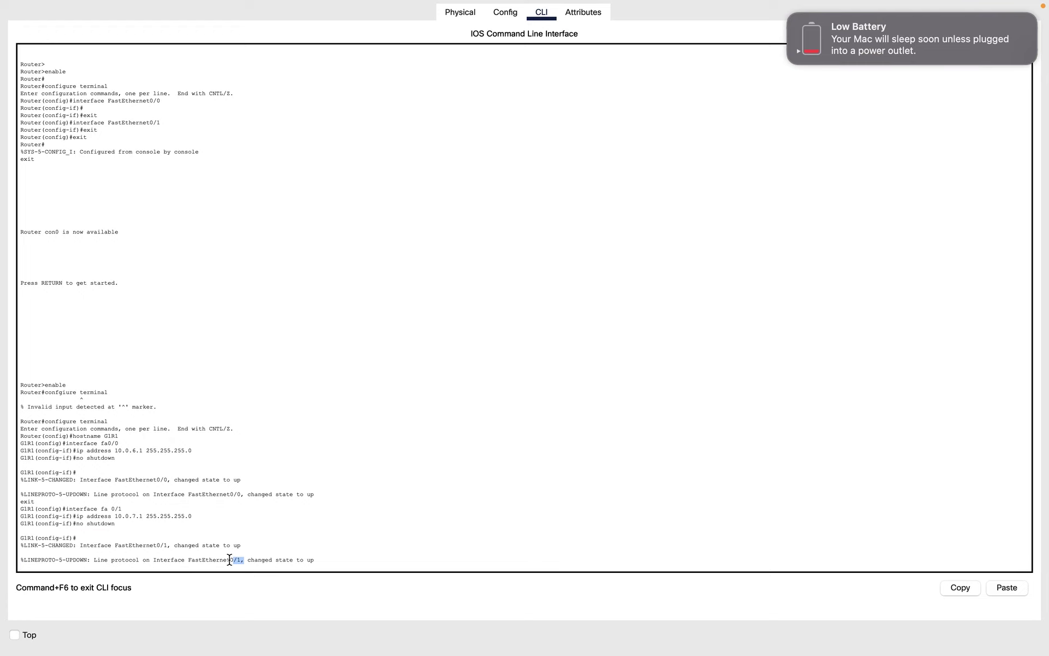
# Check the link status between the router and the switches in the topology, and find the lab document's section following the fa0/1 commands.
pyautogui.hotkey('ctrl', 'Left')
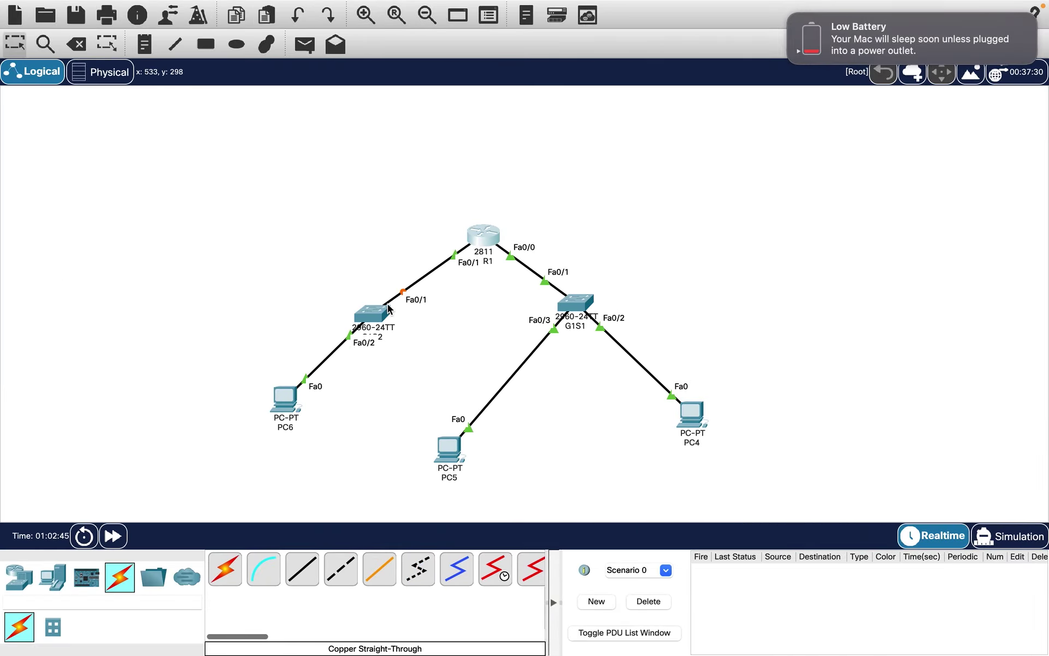
pyautogui.hotkey('ctrl', 'Right')
pyautogui.hotkey('ctrl', 'Right')
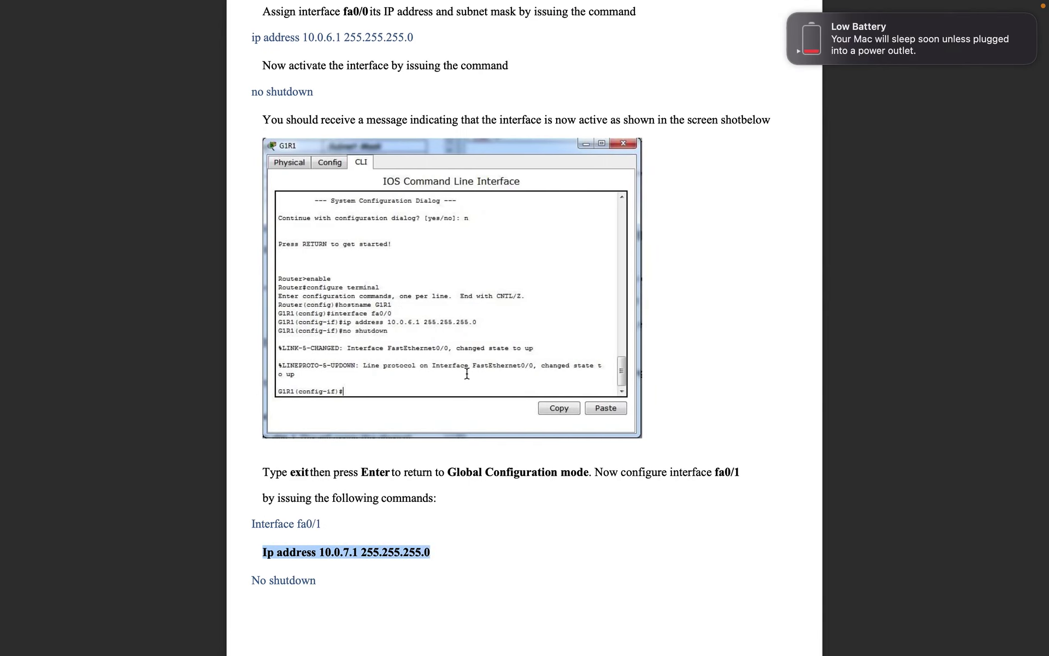
pyautogui.click(795, 18)
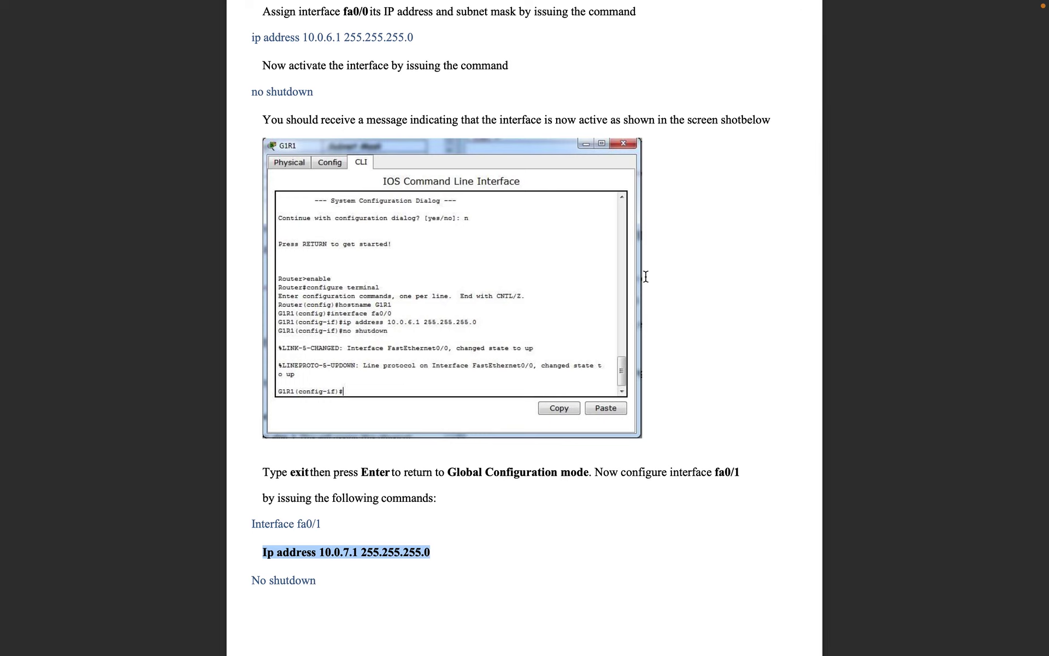
pyautogui.scroll(-5, 610, 390)
pyautogui.scroll(-12, 610, 393)
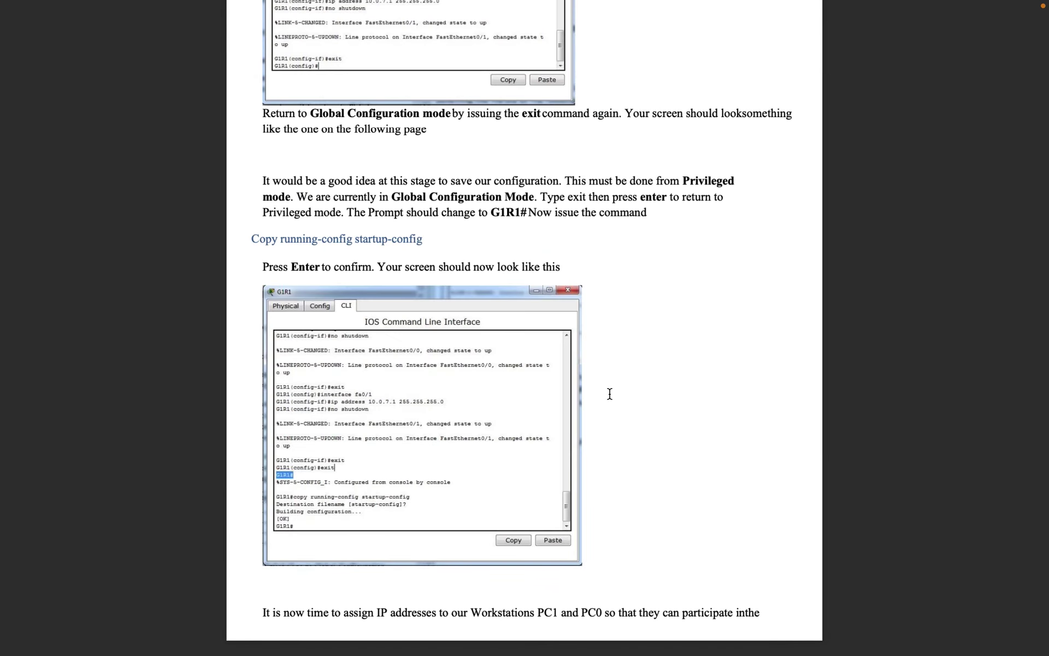
pyautogui.scroll(1, 610, 393)
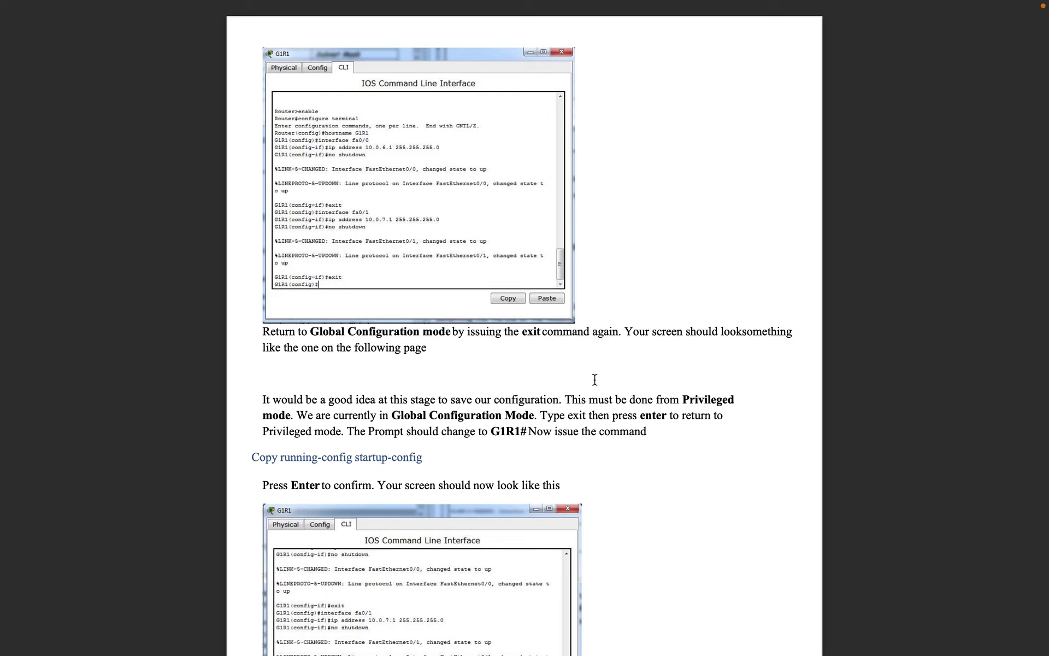
# Read the lab document's instruction for leaving fa0/1, and return G1R1 to global configuration mode with exit.
pyautogui.moveTo(526, 2)
pyautogui.click(806, 7)
pyautogui.click(807, 6)
pyautogui.moveTo(263, 332); pyautogui.dragTo(454, 339)
pyautogui.moveTo(319, 332); pyautogui.dragTo(419, 335)
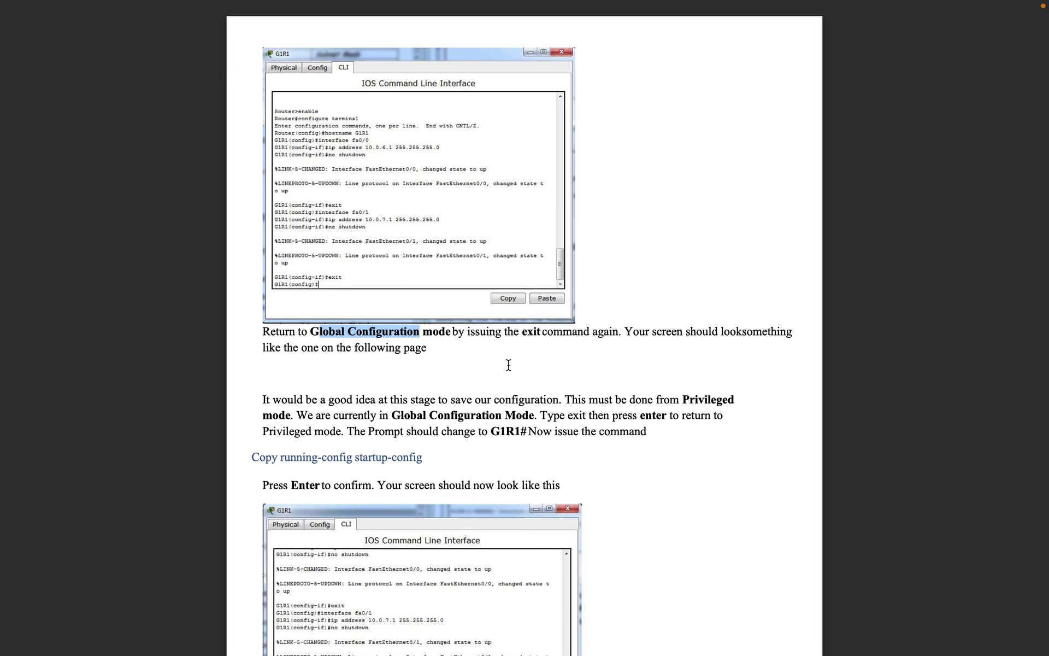
pyautogui.press('super+Tab')
pyautogui.write('exit')
pyautogui.press('Return')
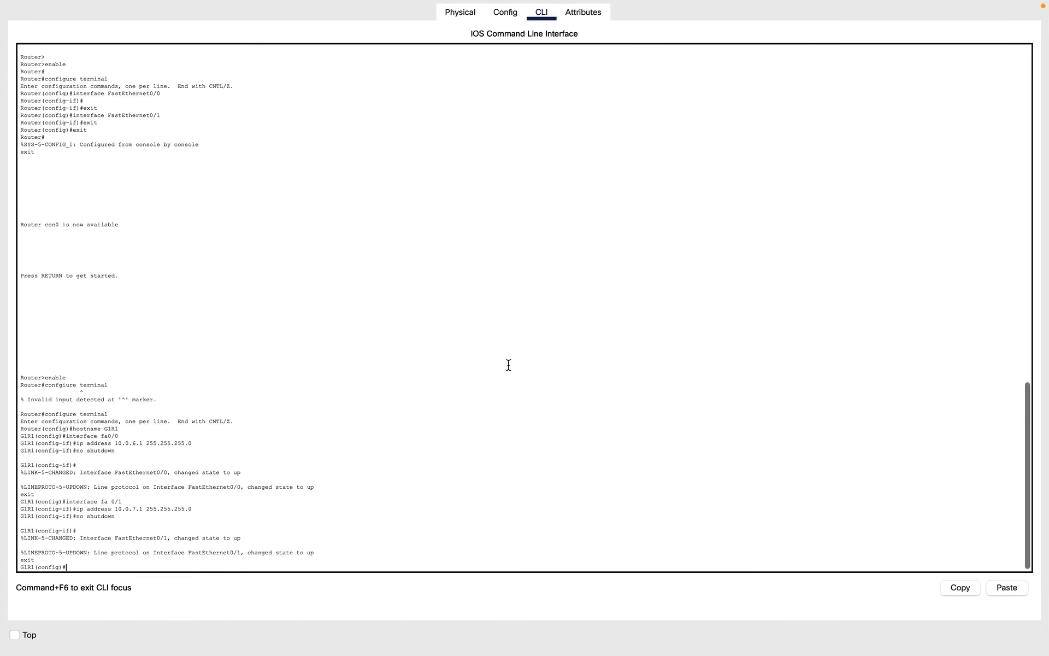
# Read the lab document's instructions for saving the configuration, and return G1R1 to privileged mode with exit.
pyautogui.press('super+Tab')
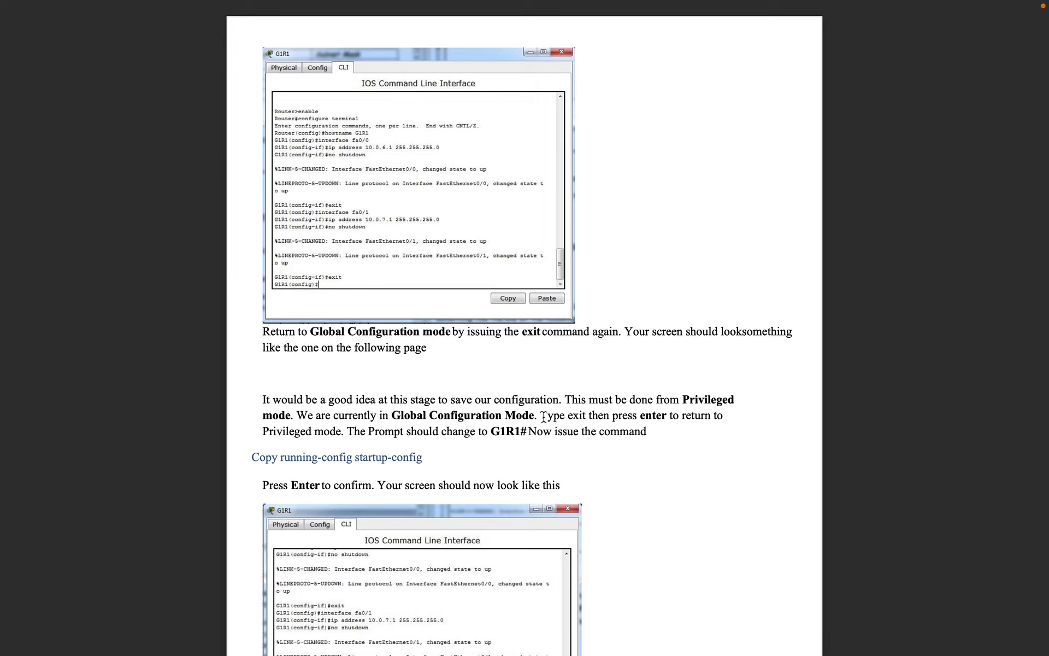
pyautogui.moveTo(253, 461); pyautogui.dragTo(422, 456)
pyautogui.click(318, 458)
pyautogui.moveTo(280, 458); pyautogui.dragTo(354, 457)
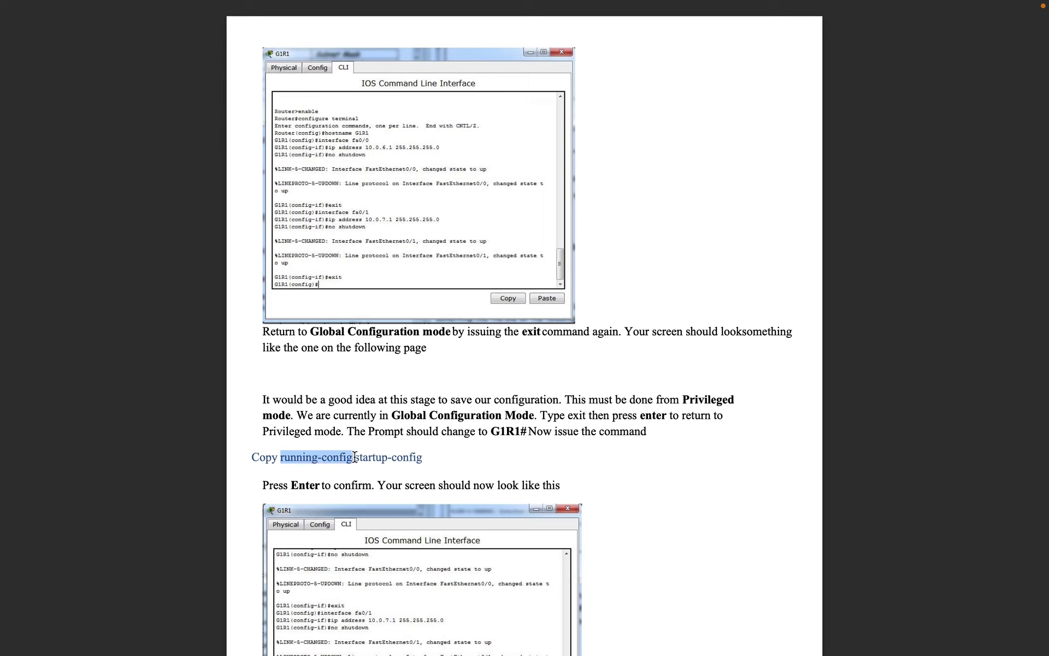
pyautogui.moveTo(355, 457)
pyautogui.mouseDown()
pyautogui.moveTo(340, 456)
pyautogui.moveTo(356, 457)
pyautogui.mouseUp()
pyautogui.scroll(-1, 406, 457)
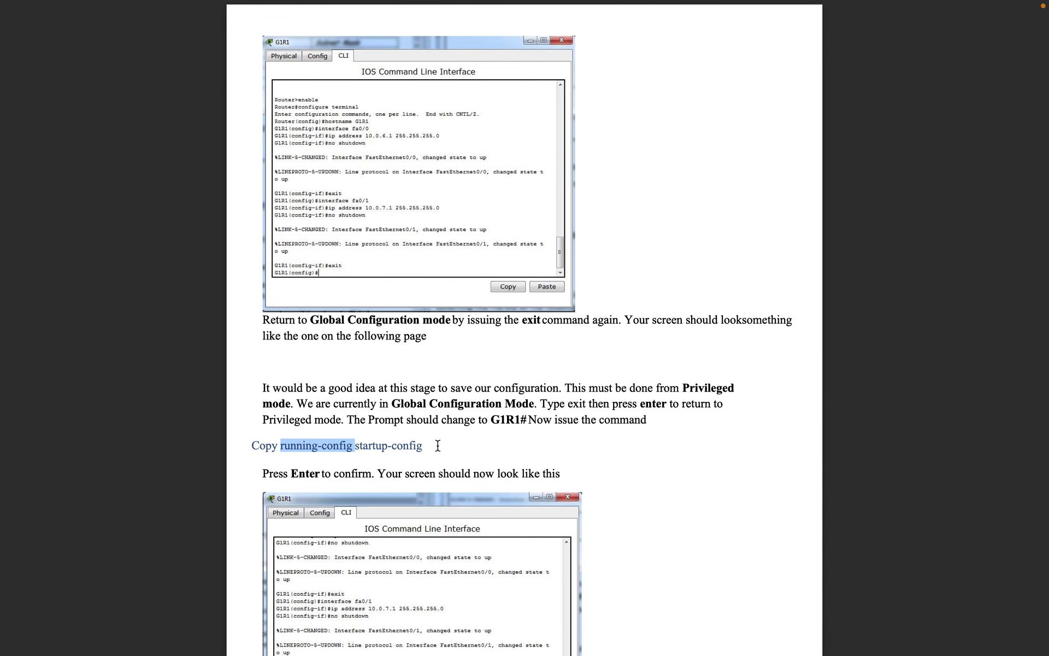
pyautogui.hotkey('ctrl', 'Left')
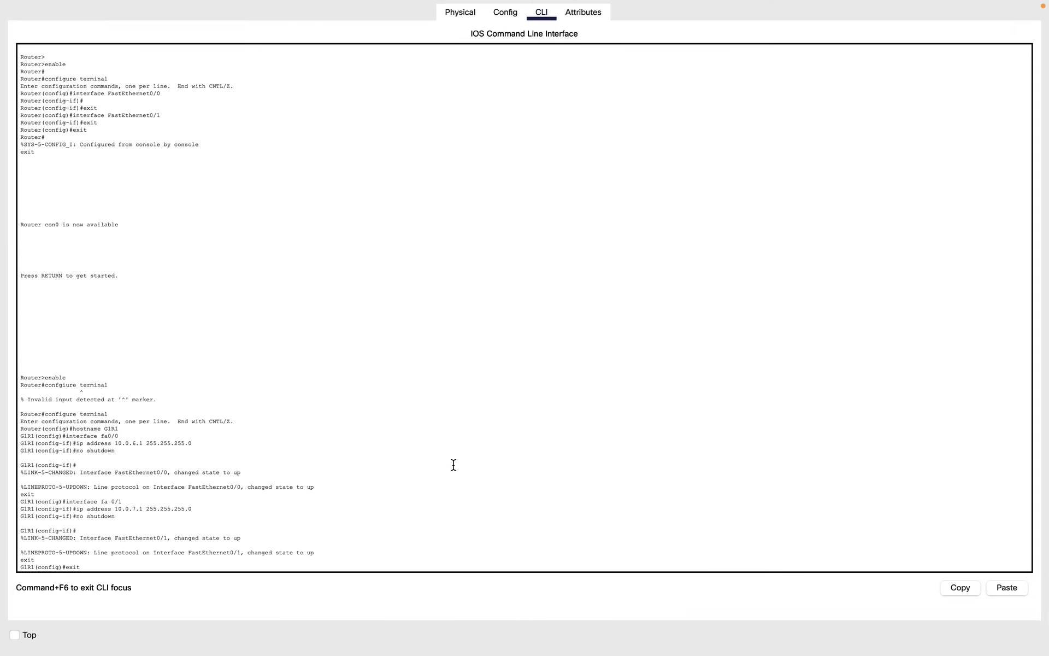
pyautogui.press('Return')
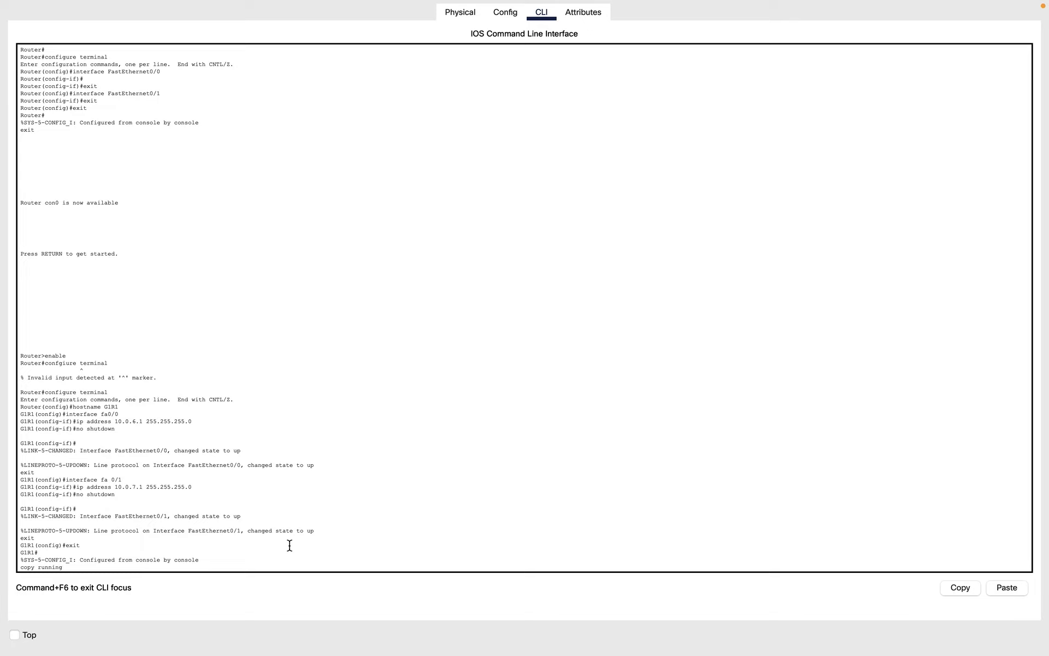
# Save G1R1's configuration with copy running-config startup-config, accepting the default destination filename.
pyautogui.hotkey('ctrl', 'Right')
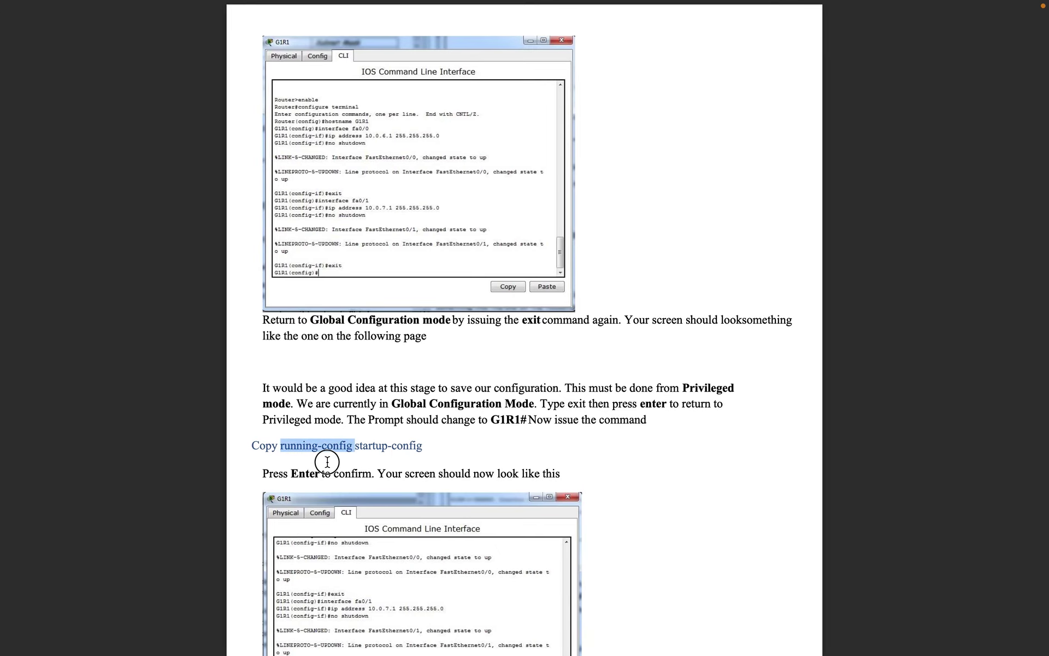
pyautogui.hotkey('ctrl', 'Left')
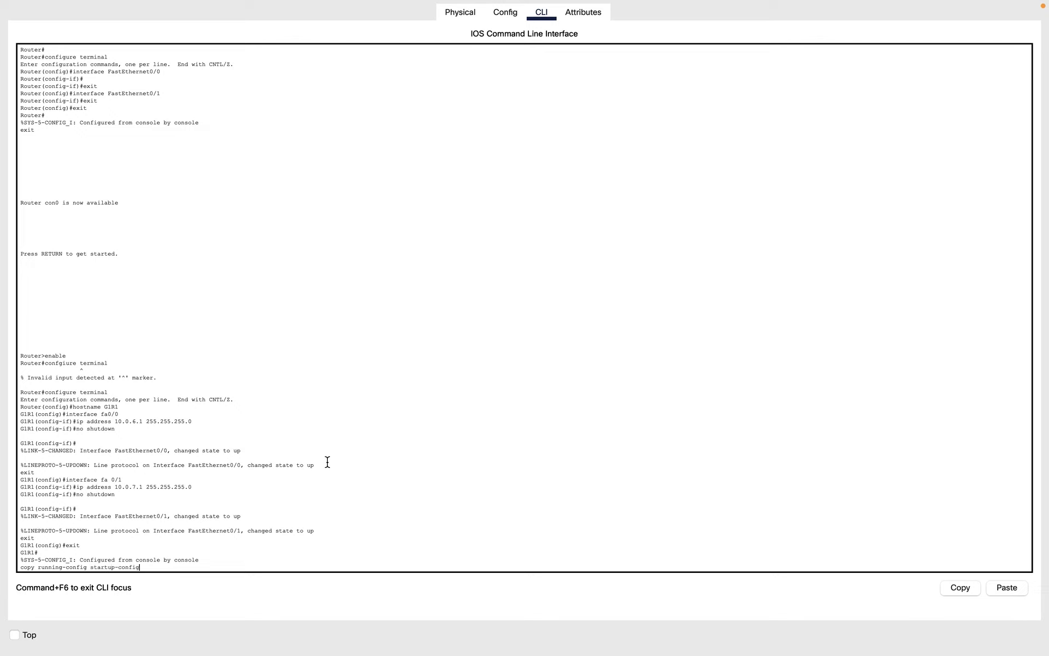
pyautogui.press('Return')
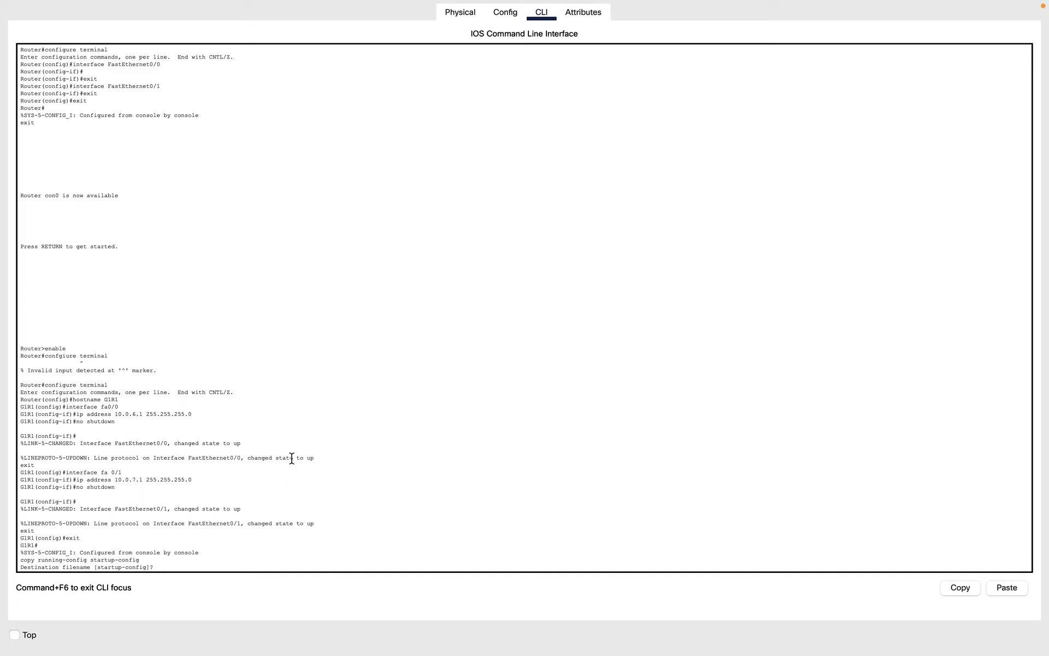
pyautogui.press('Return')
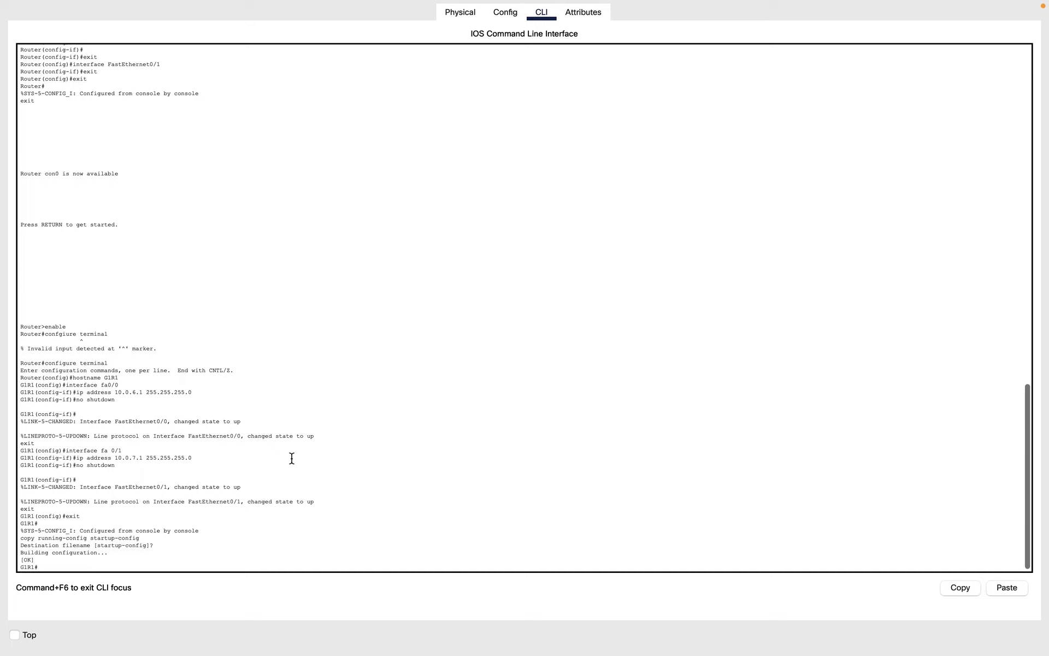
pyautogui.click(107, 552)
# Compare G1R1's command line output with the lab document's example, and look ahead to the workstation addressing section.
pyautogui.hotkey('ctrl', 'Right')
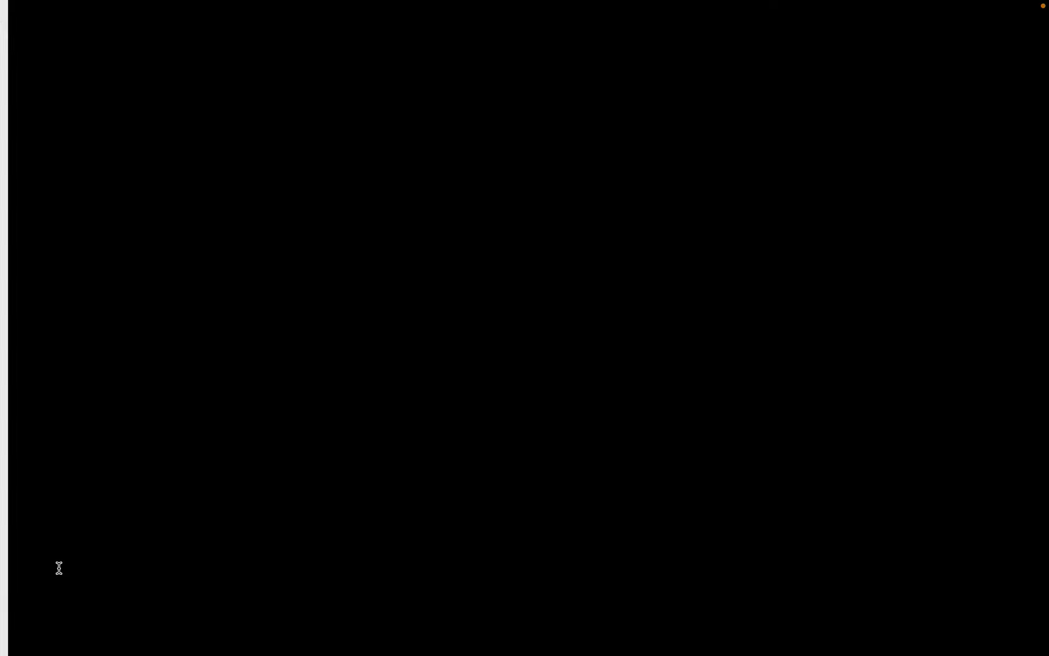
pyautogui.scroll(-3, 325, 523)
pyautogui.scroll(-1, 326, 523)
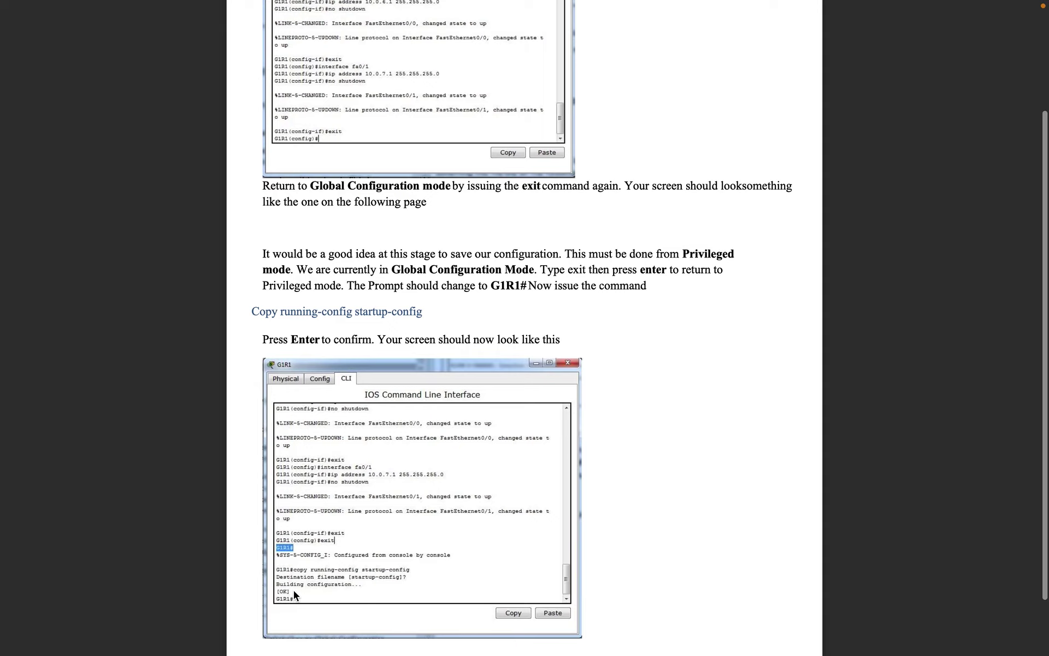
pyautogui.hotkey('ctrl', 'Left')
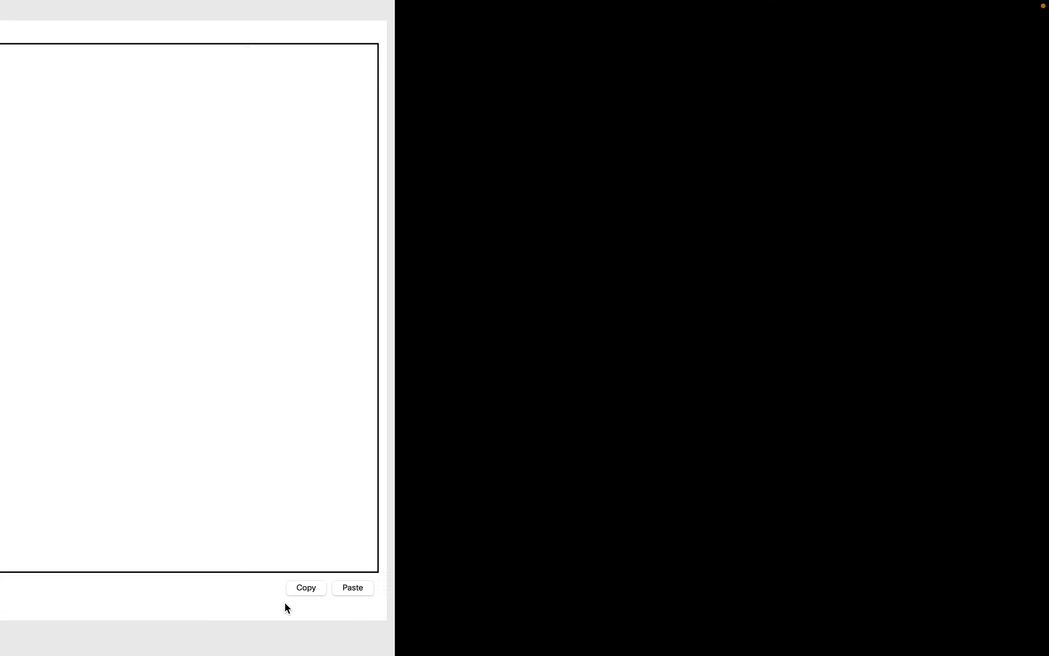
pyautogui.hotkey('ctrl', 'Right')
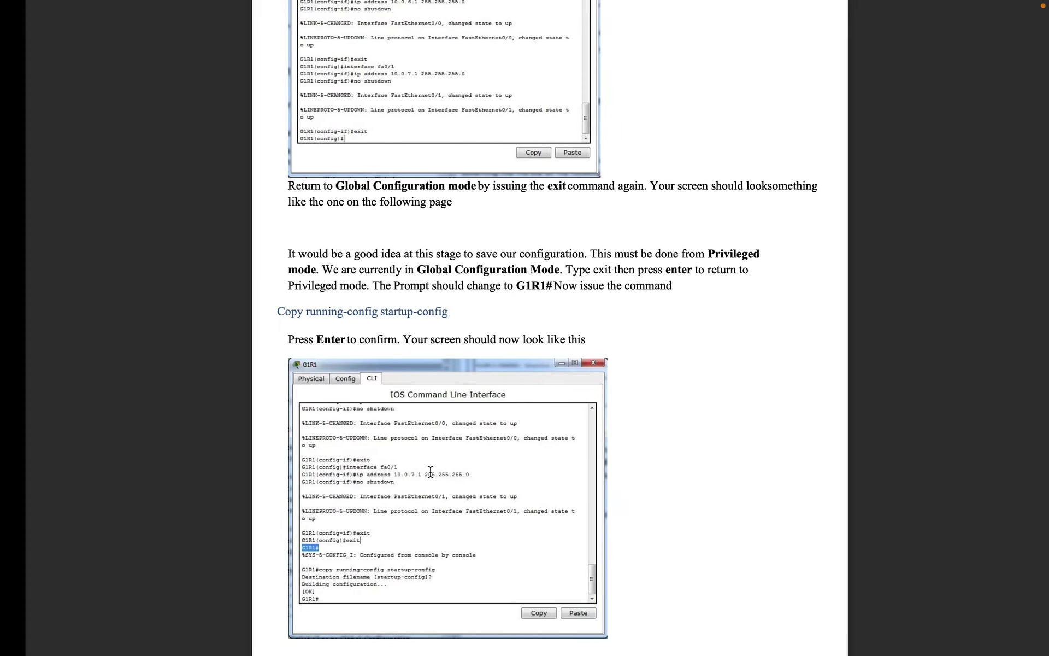
pyautogui.scroll(-15, 451, 476)
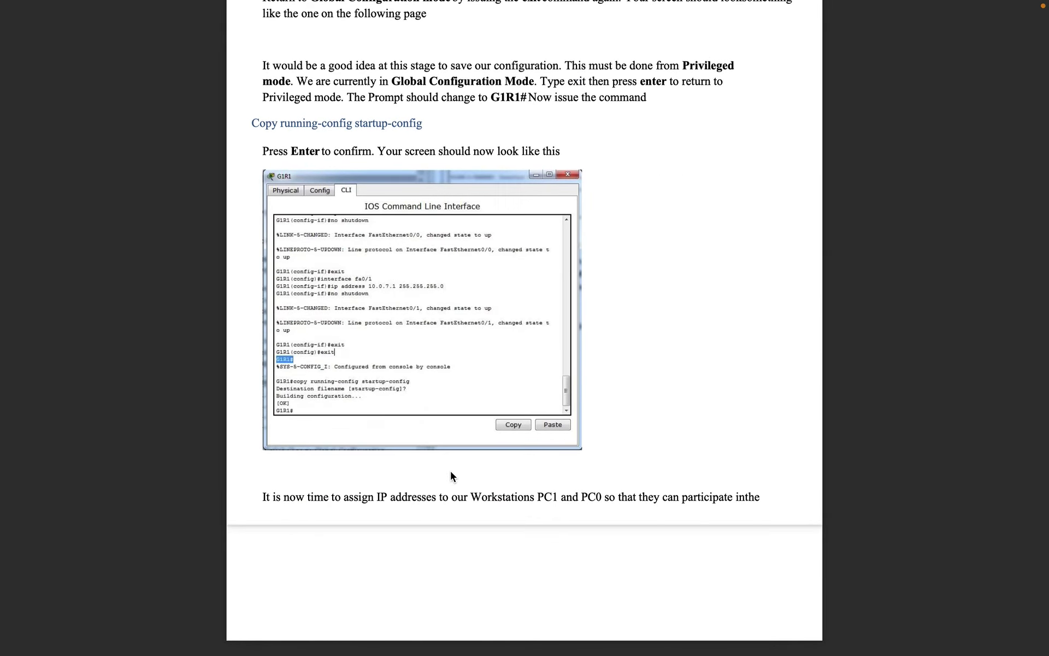
pyautogui.scroll(2, 450, 471)
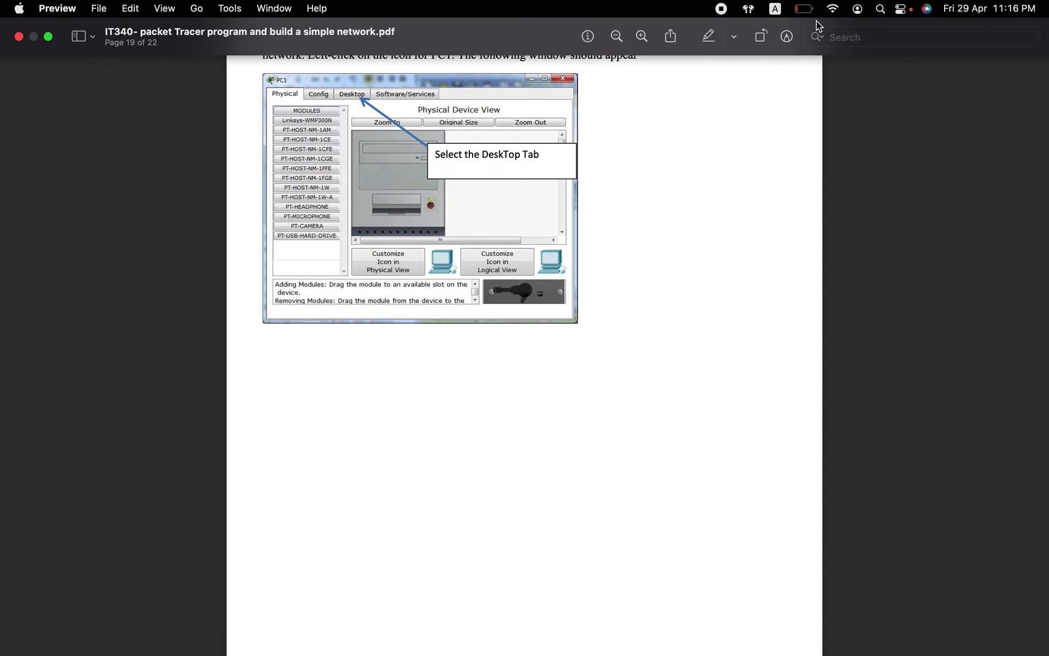
# Open router G1R1's configuration from the topology, and check the IPv4 address and subnet mask of FastEthernet0/0.
pyautogui.hotkey('ctrl', 'Left')
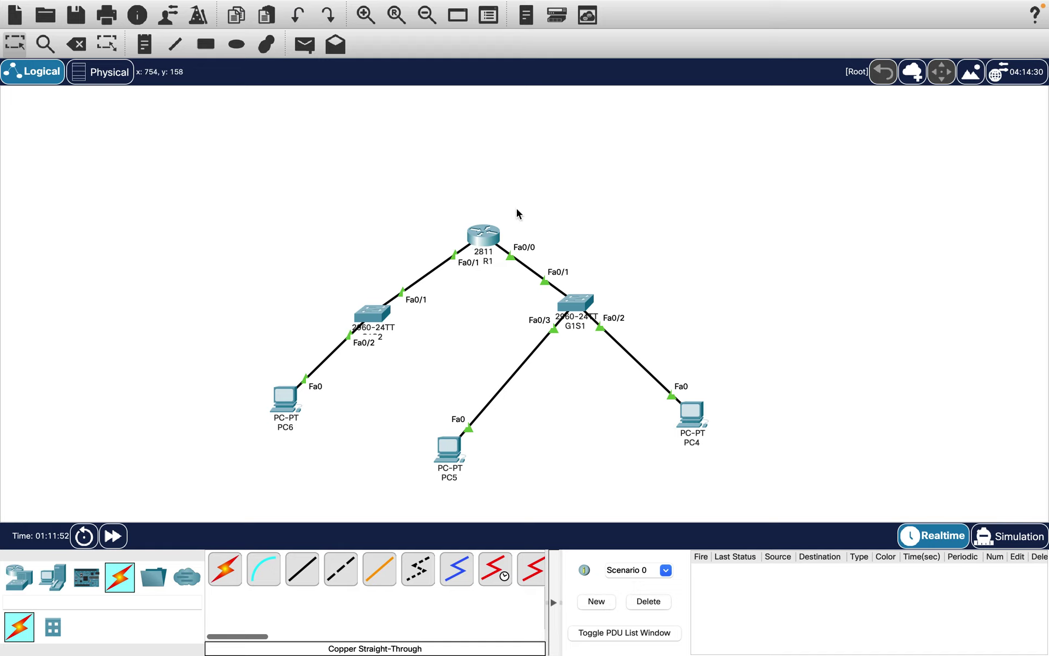
pyautogui.click(484, 239)
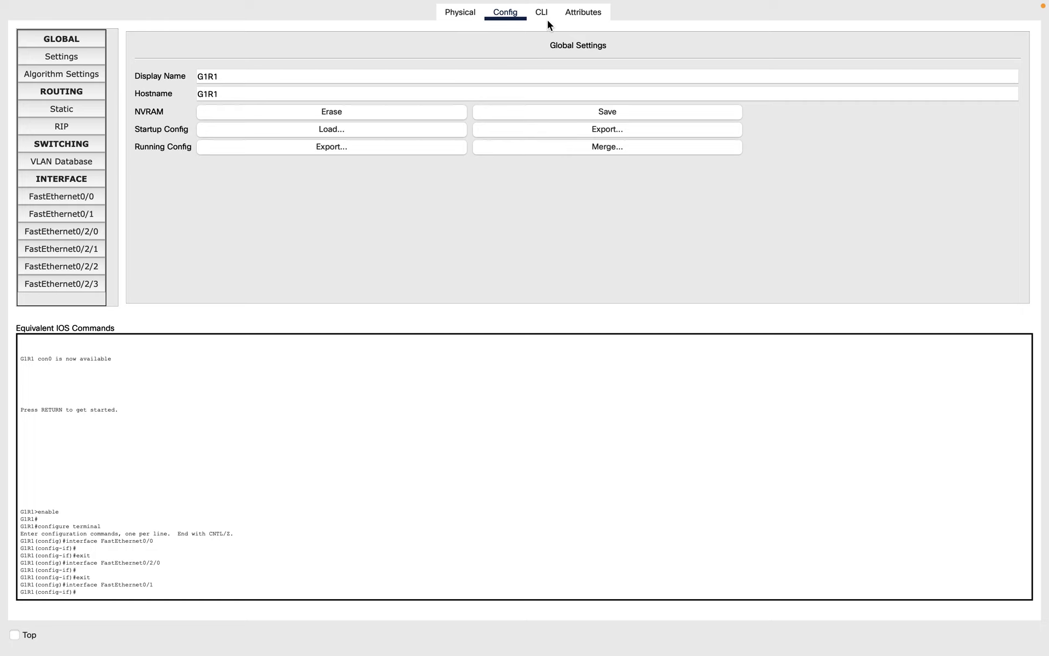
pyautogui.click(541, 14)
pyautogui.click(515, 15)
pyautogui.click(93, 198)
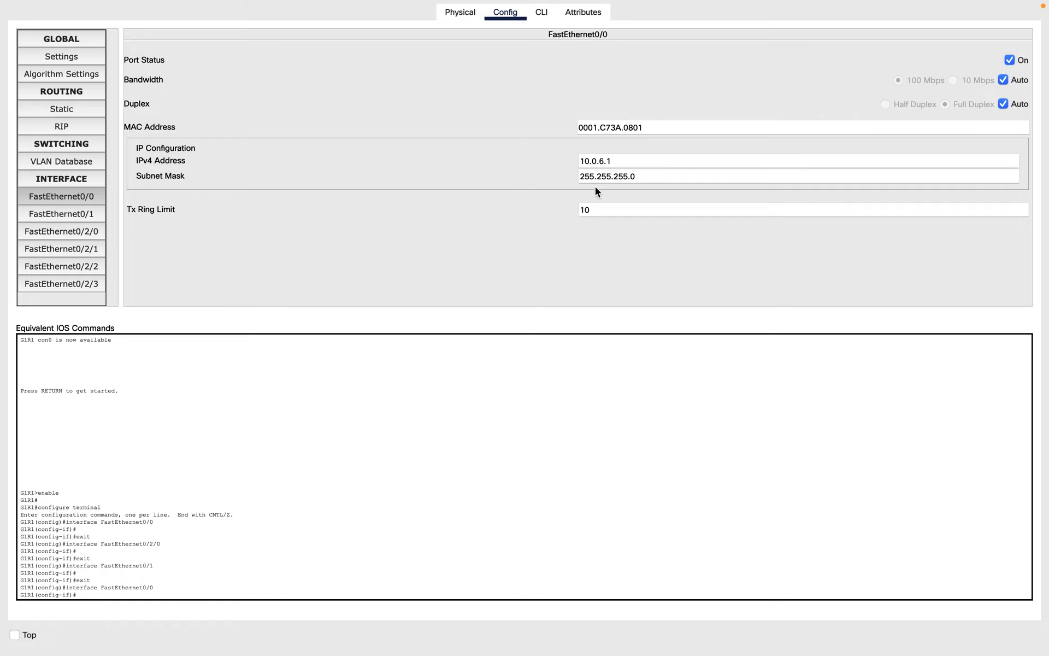
pyautogui.moveTo(612, 162); pyautogui.dragTo(579, 163)
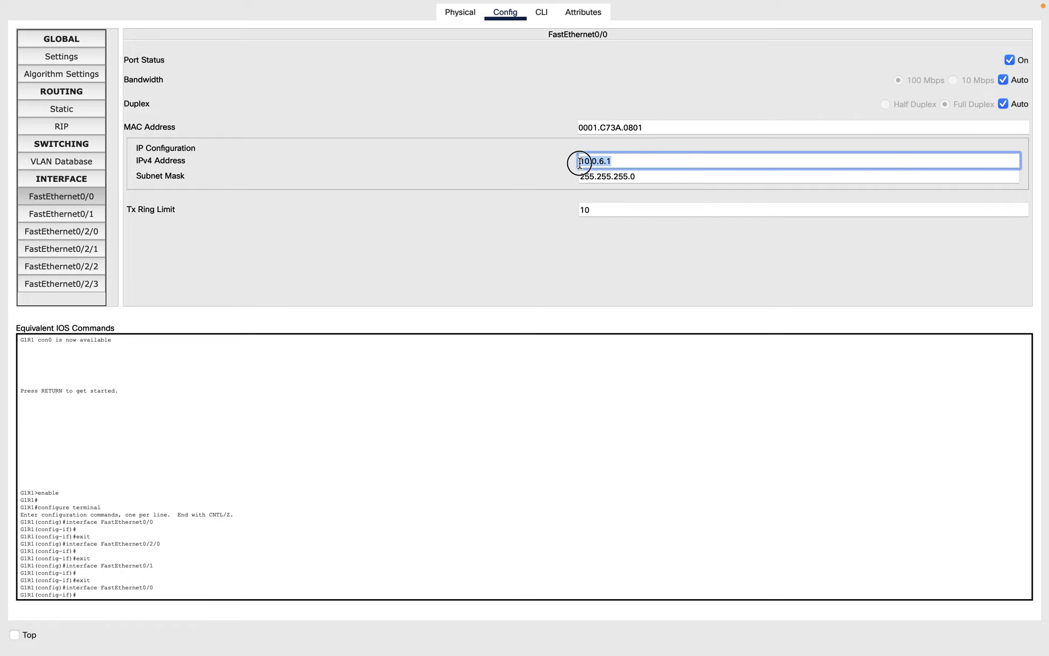
pyautogui.moveTo(647, 179); pyautogui.dragTo(580, 176)
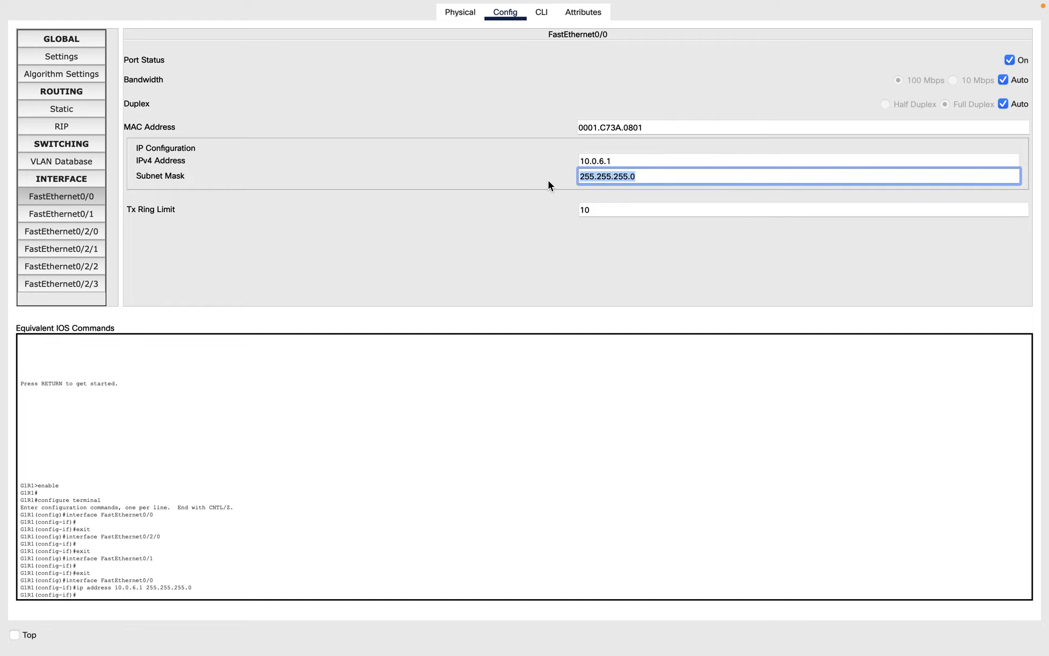
pyautogui.click(477, 210)
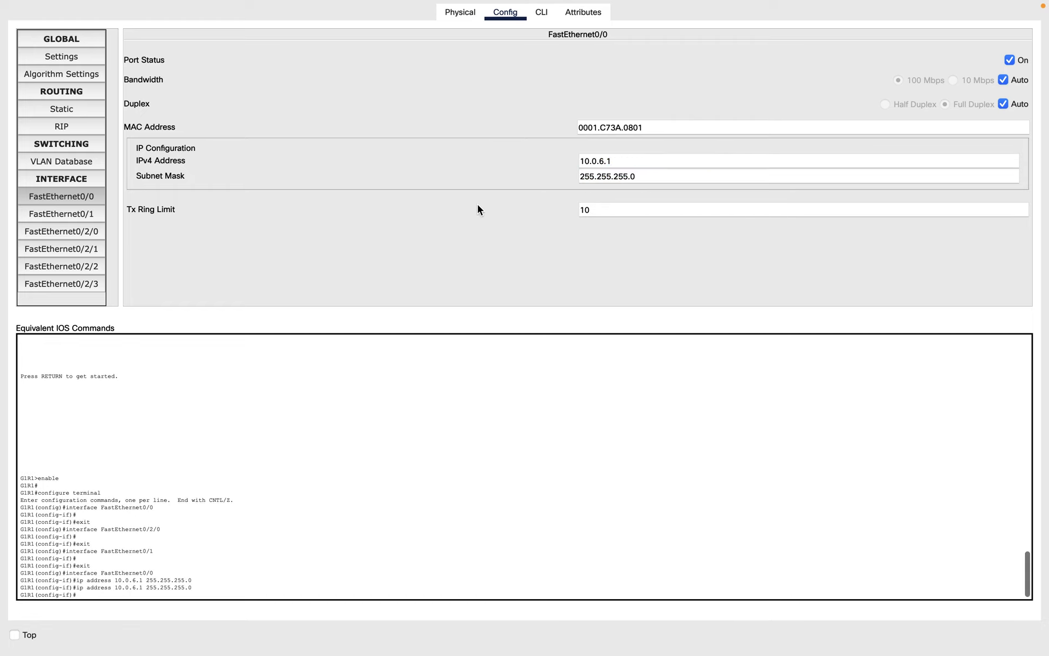
# Check the IPv4 address and subnet mask of FastEthernet0/1, and close the router's window.
pyautogui.click(94, 215)
pyautogui.moveTo(618, 162); pyautogui.dragTo(576, 163)
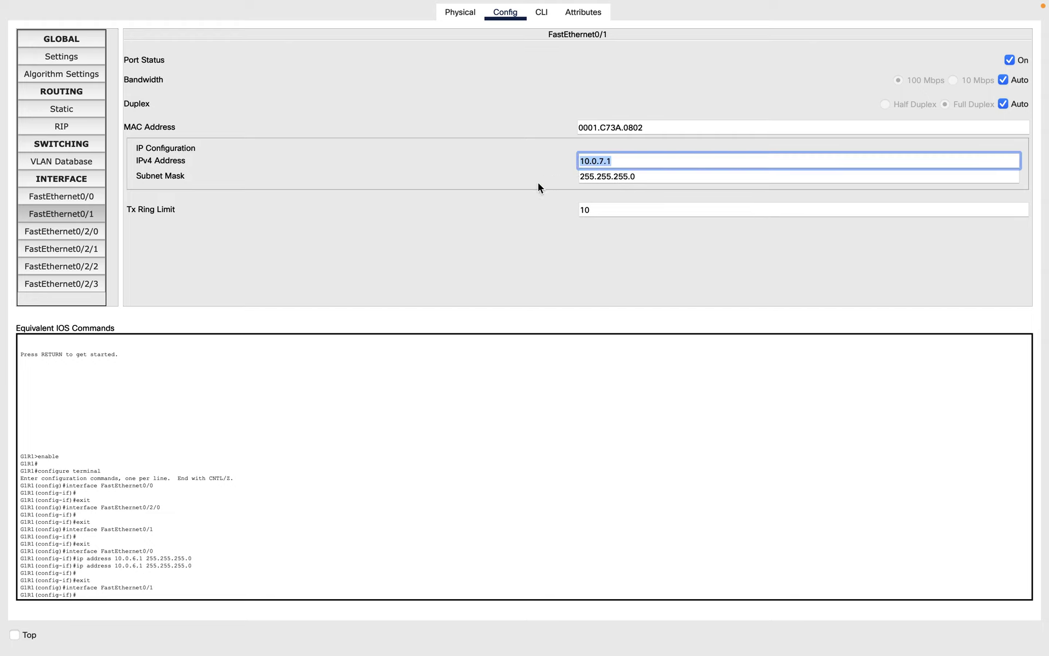
pyautogui.press('Return')
pyautogui.moveTo(653, 176); pyautogui.dragTo(310, 159)
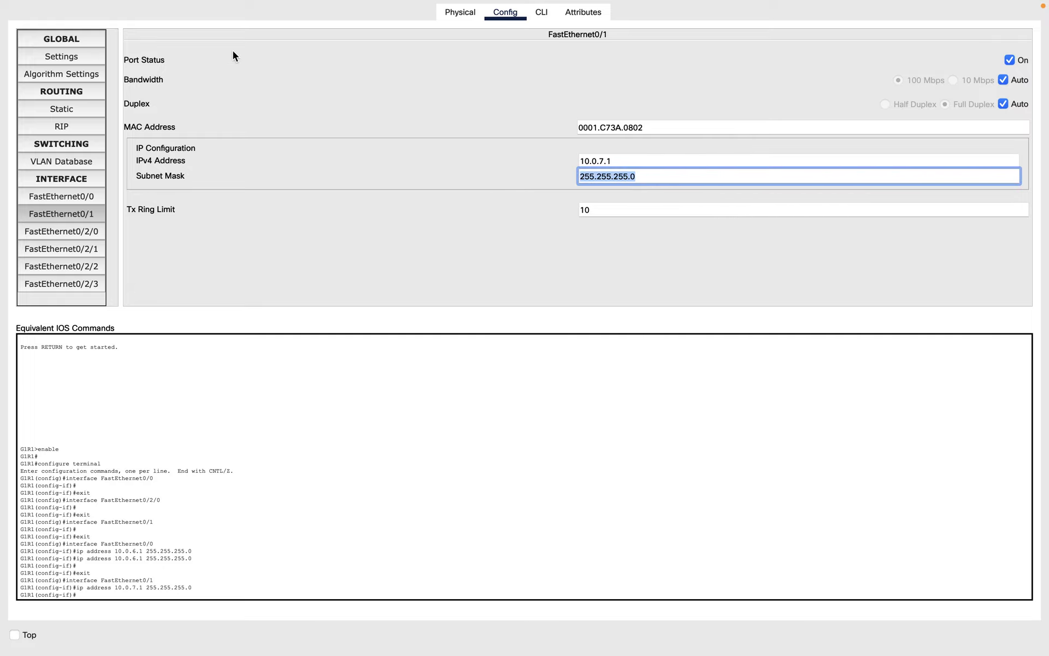
pyautogui.moveTo(3, 6)
pyautogui.click(10, 27)
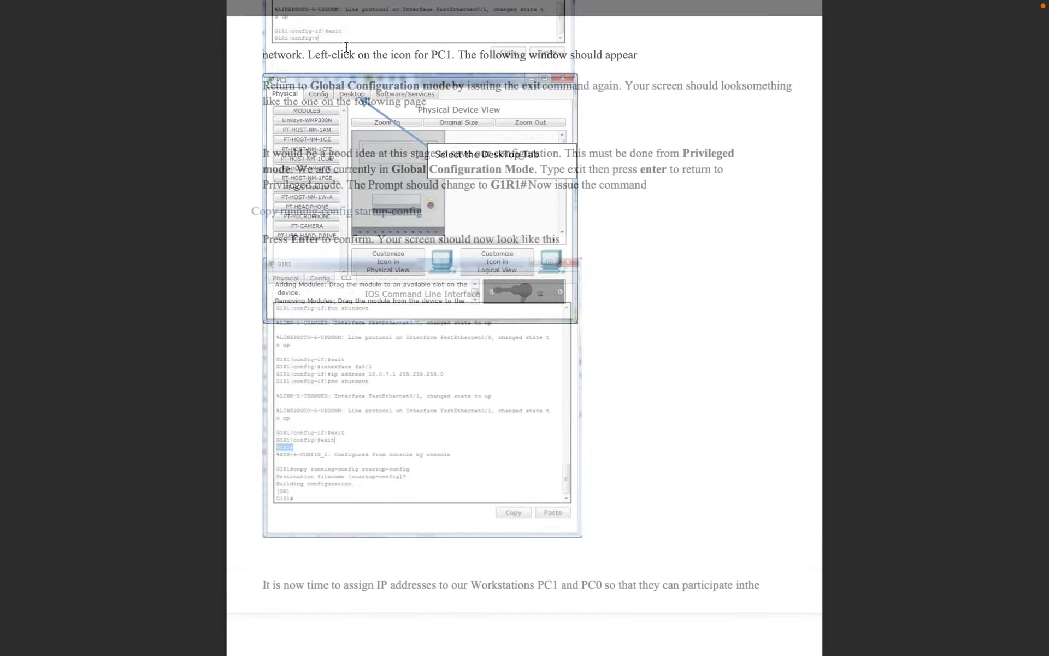
# Read the lab document's instructions for assigning IP addresses to the workstations PC1 and PC0, including the PC1 window example.
pyautogui.scroll(-1, 444, 348)
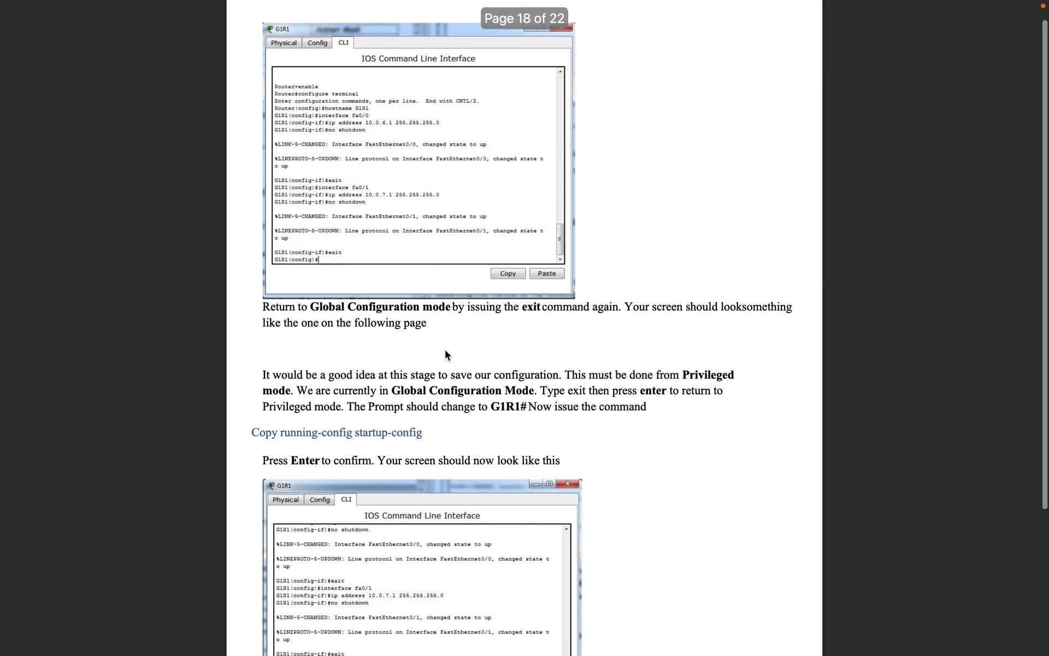
pyautogui.scroll(-4, 444, 347)
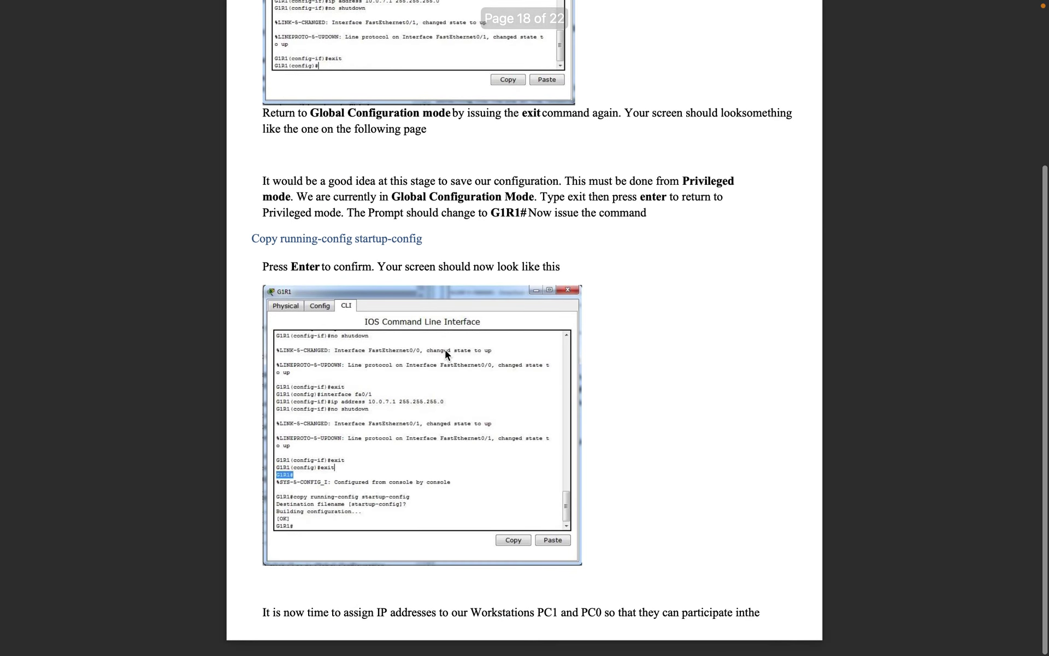
pyautogui.click(272, 613)
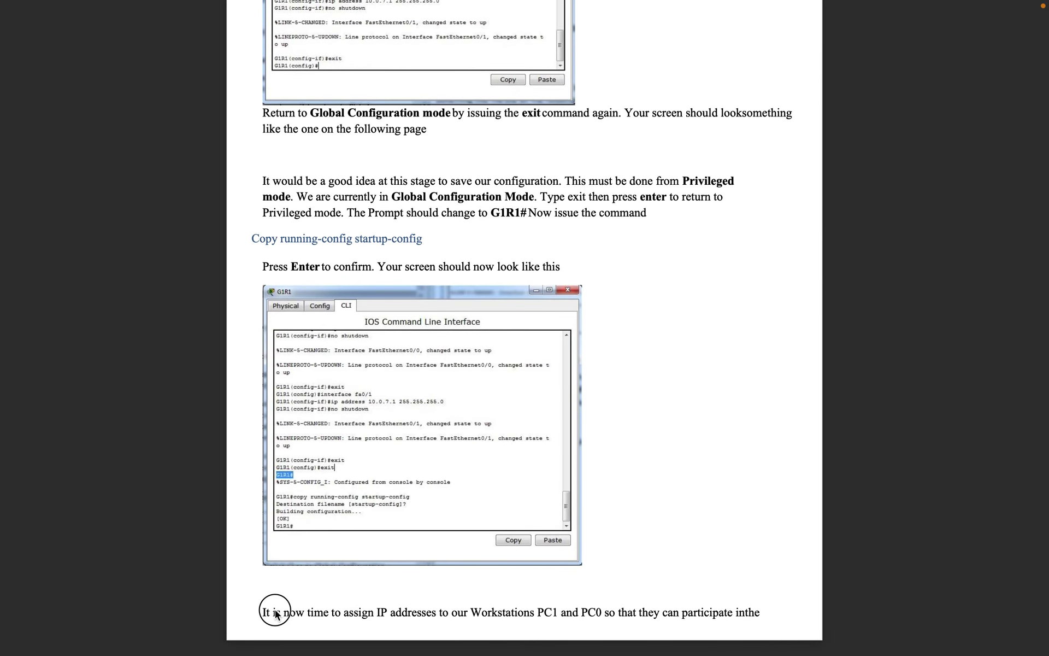
pyautogui.doubleClick(273, 613)
pyautogui.click(457, 629)
pyautogui.moveTo(274, 617); pyautogui.dragTo(735, 617)
pyautogui.click(744, 593)
pyautogui.scroll(-10, 598, 424)
pyautogui.scroll(2, 526, 306)
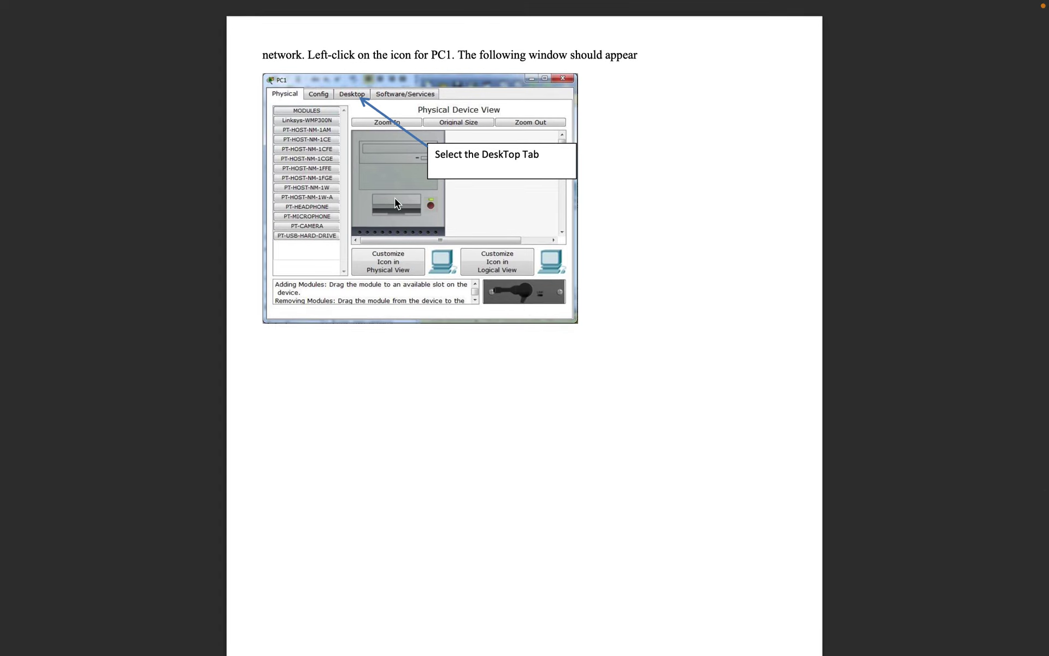
# Find the IP Configuration values for PC1 in the lab document, and copy the address 10.0.6.2.
pyautogui.moveTo(308, 60); pyautogui.dragTo(350, 60)
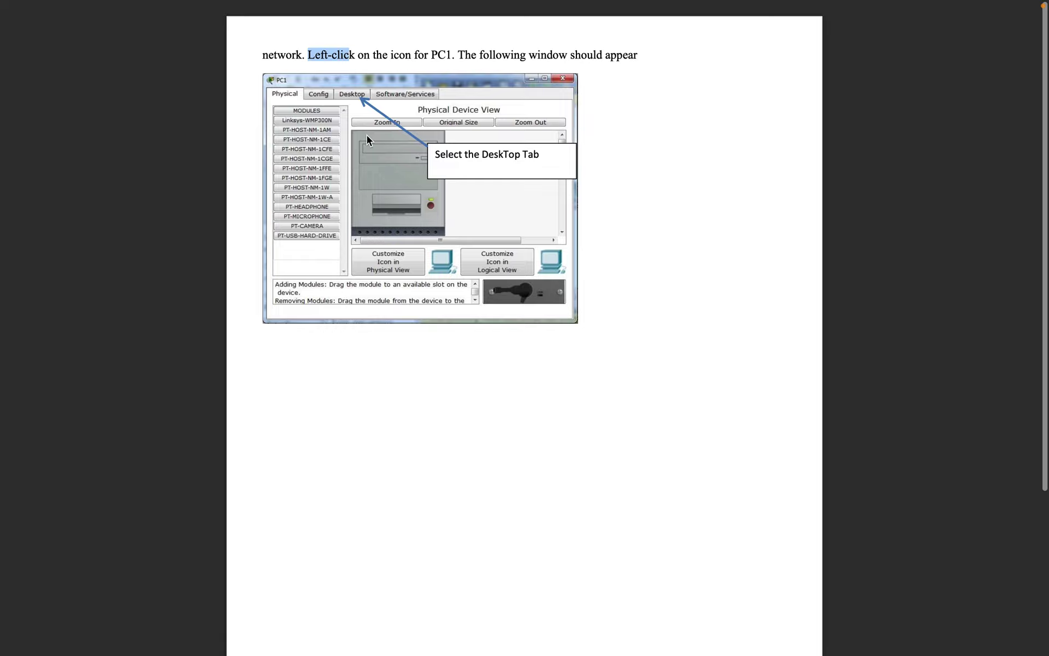
pyautogui.scroll(-5, 366, 136)
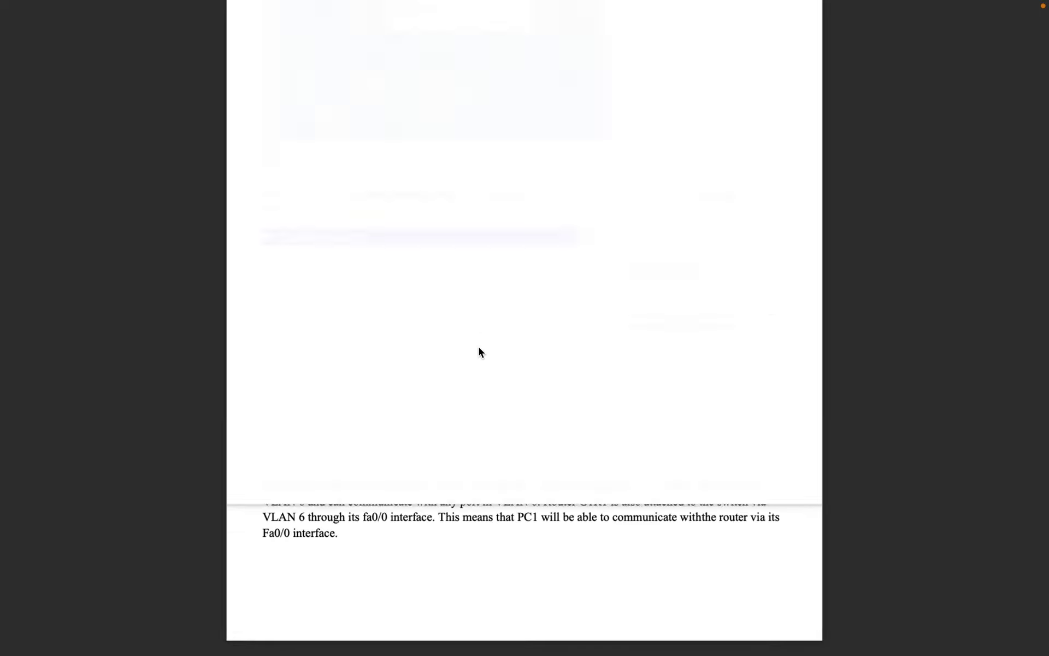
pyautogui.moveTo(697, 370); pyautogui.dragTo(648, 369)
pyautogui.click(694, 378)
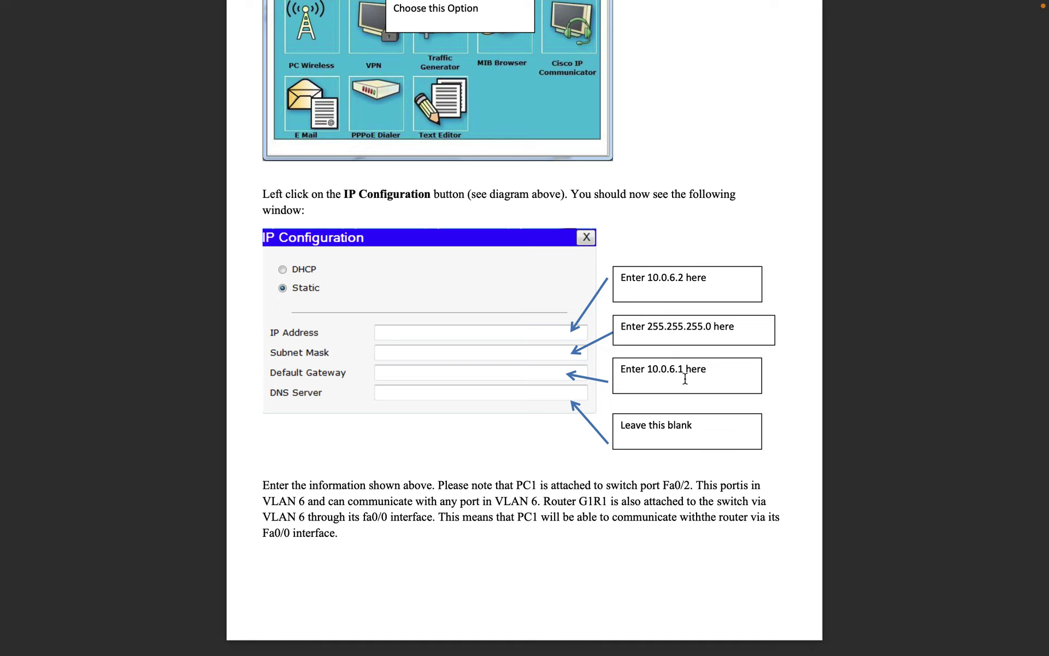
pyautogui.moveTo(683, 277); pyautogui.dragTo(648, 277)
pyautogui.press('super+c')
pyautogui.hotkey('ctrl', 'Left')
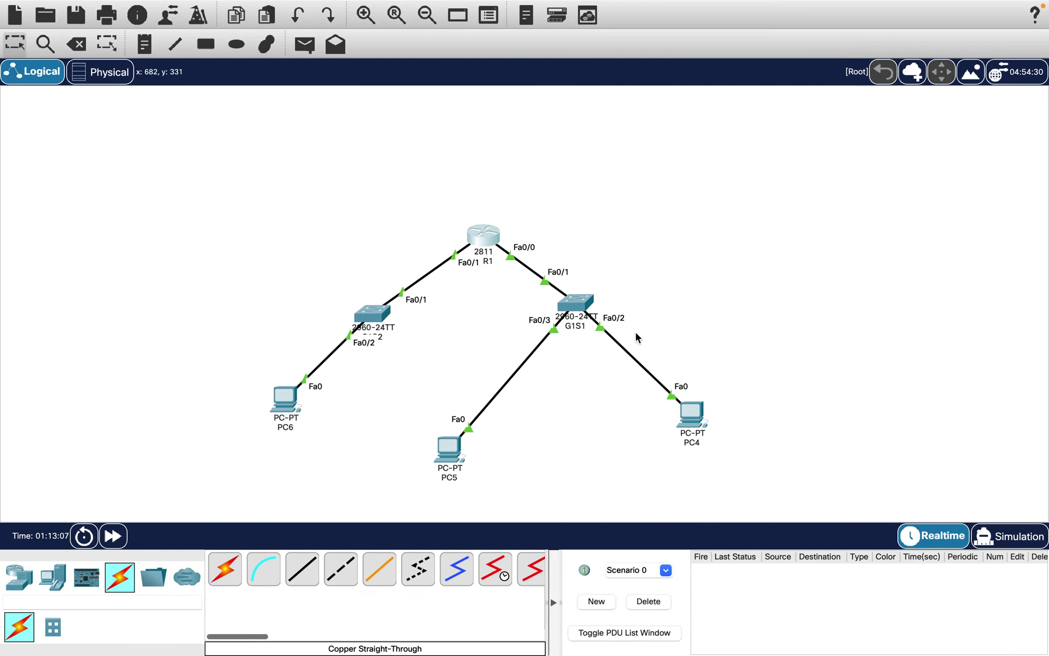
# Open PC4's IP Configuration from its desktop applications, and check the workstation's place in the topology.
pyautogui.click(692, 411)
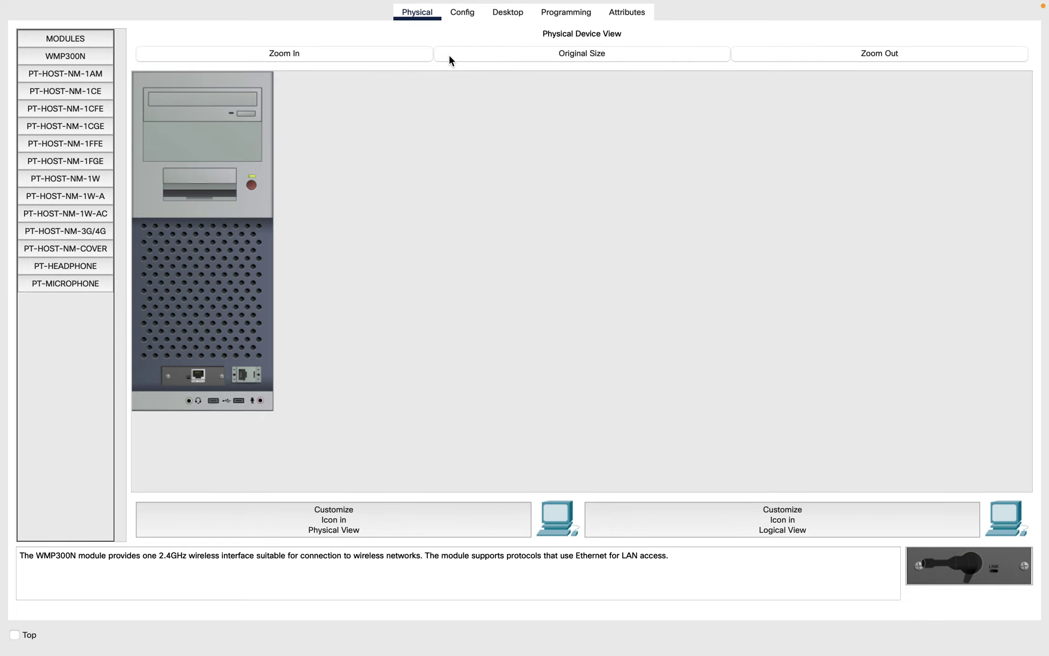
pyautogui.press('ctrl+super+f')
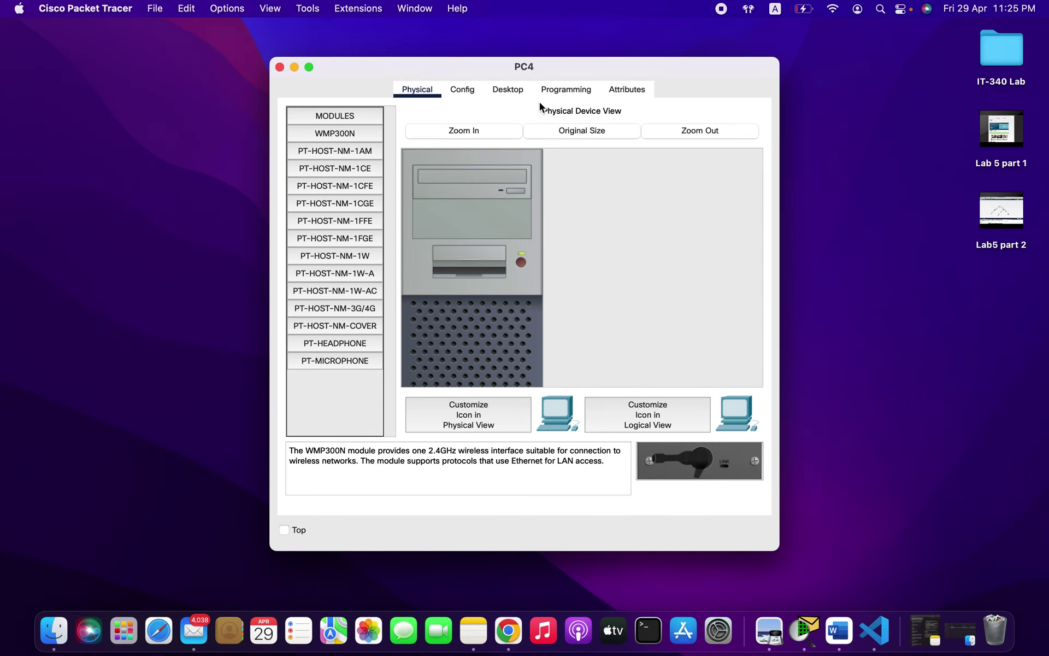
pyautogui.click(505, 91)
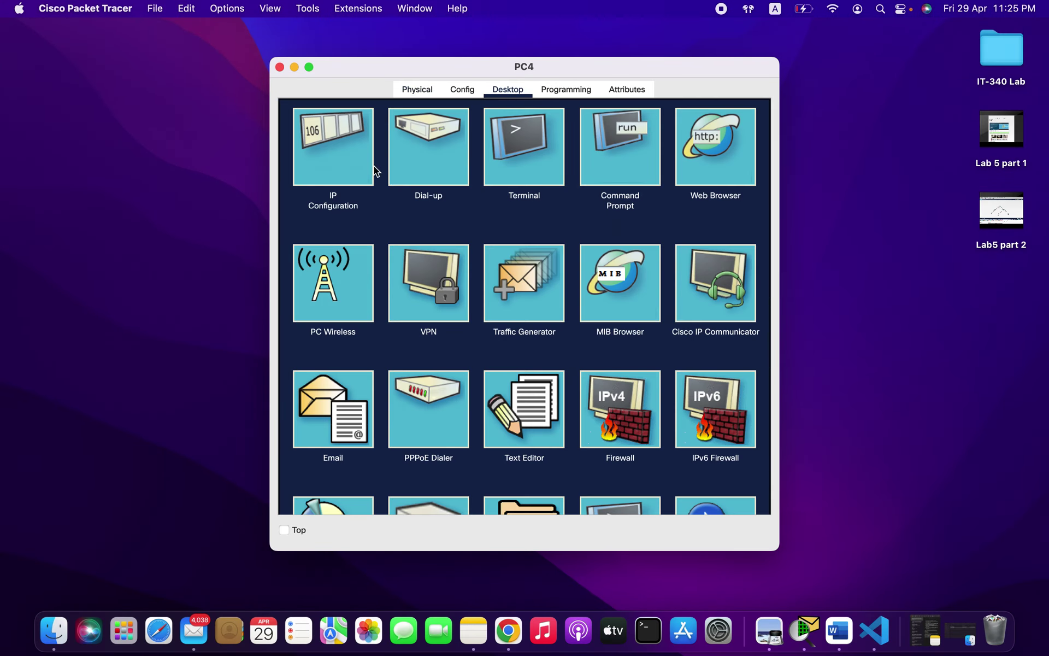
pyautogui.click(335, 149)
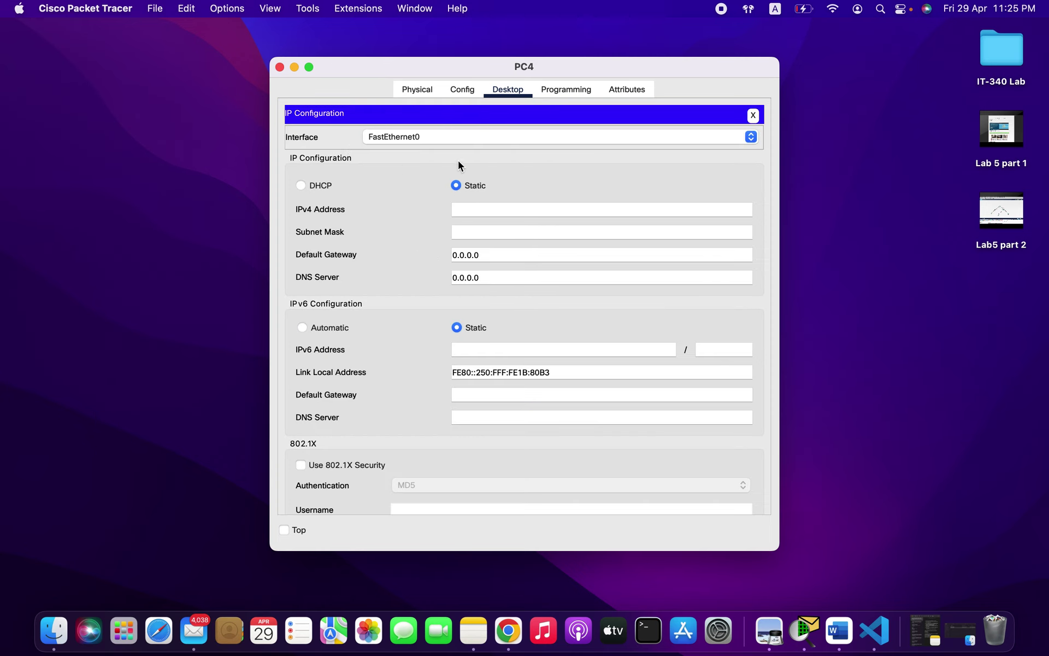
pyautogui.hotkey('ctrl', 'Right')
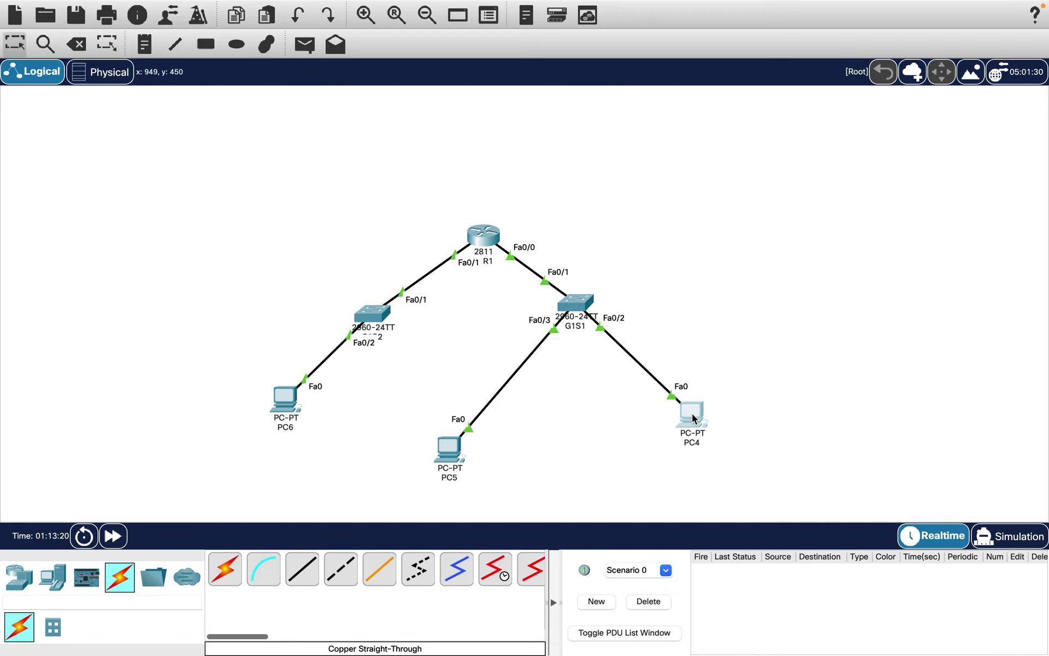
pyautogui.hotkey('ctrl', 'Left')
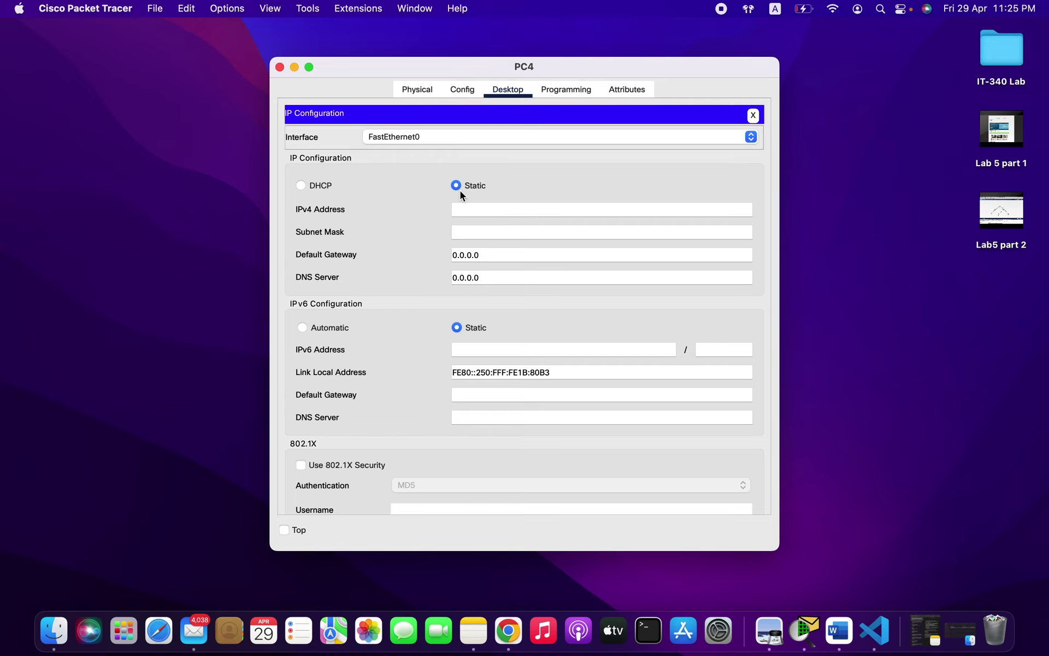
# Go back to the lab document from PC4's IPv4 address field, and select the address 10.0.6.2 for reuse.
pyautogui.click(477, 213)
pyautogui.click(304, 209)
pyautogui.click(496, 206)
pyautogui.hotkey('ctrl', 'Right')
pyautogui.hotkey('ctrl', 'Right')
pyautogui.hotkey('ctrl', 'Right')
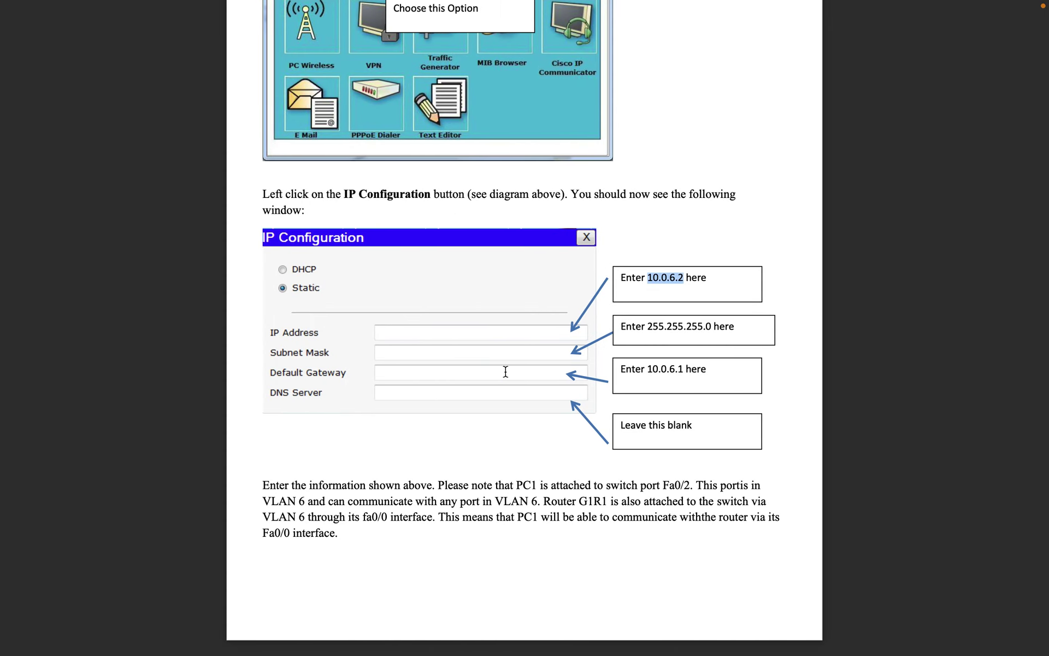
pyautogui.click(683, 284)
pyautogui.moveTo(686, 281); pyautogui.dragTo(652, 280)
pyautogui.hotkey('ctrl', 'Left')
pyautogui.hotkey('ctrl', 'Left')
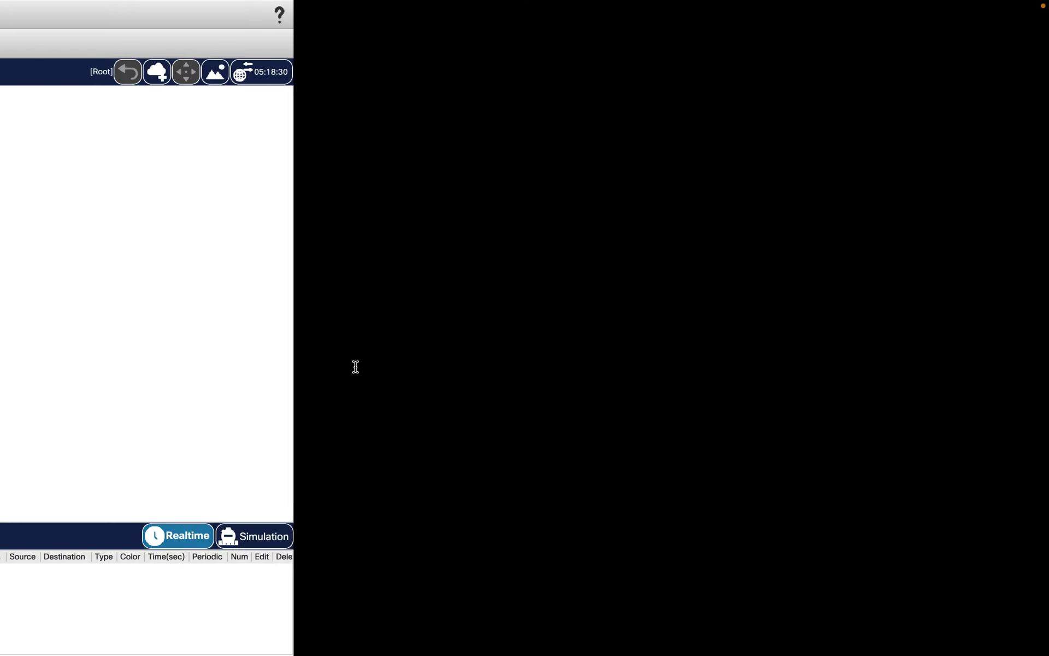
pyautogui.hotkey('ctrl', 'Left')
# Try to paste the copied address into PC4's IPv4 address field and correct it to 10.0.6.2.
pyautogui.click(478, 212)
pyautogui.press('super+v')
pyautogui.click(453, 212)
pyautogui.write('0')
pyautogui.press('BackSpace')
pyautogui.write('1')
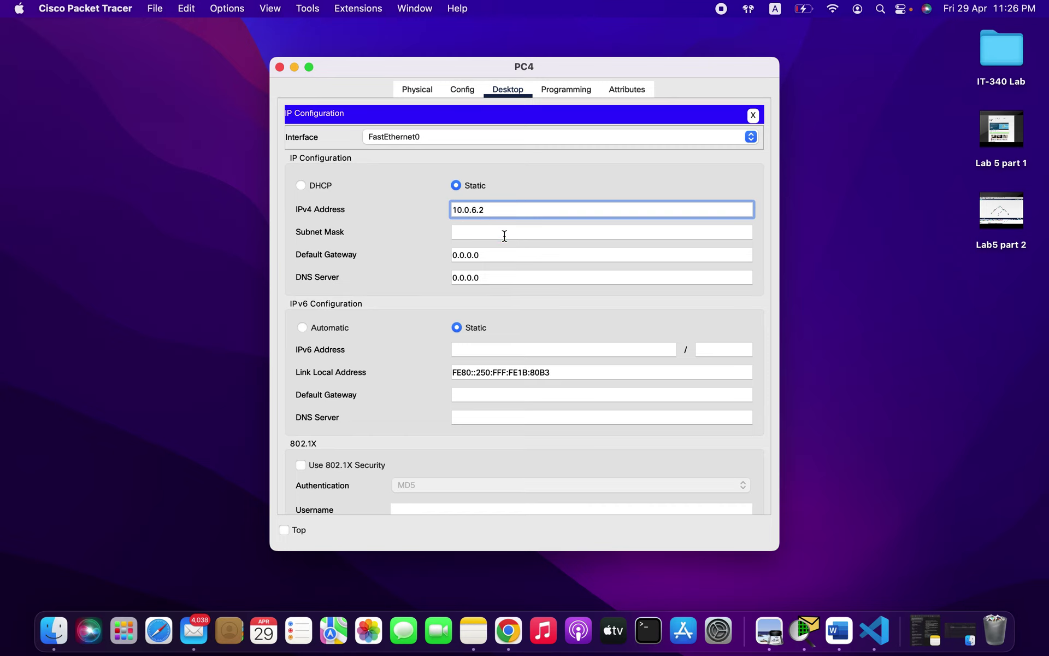
pyautogui.click(504, 236)
pyautogui.click(573, 328)
# Enter 10.0.6.2 manually as PC4's IPv4 address, rechecking the lab document and dismissing the address error.
pyautogui.click(485, 211)
pyautogui.write('10.')
pyautogui.hotkey('ctrl', 'Right')
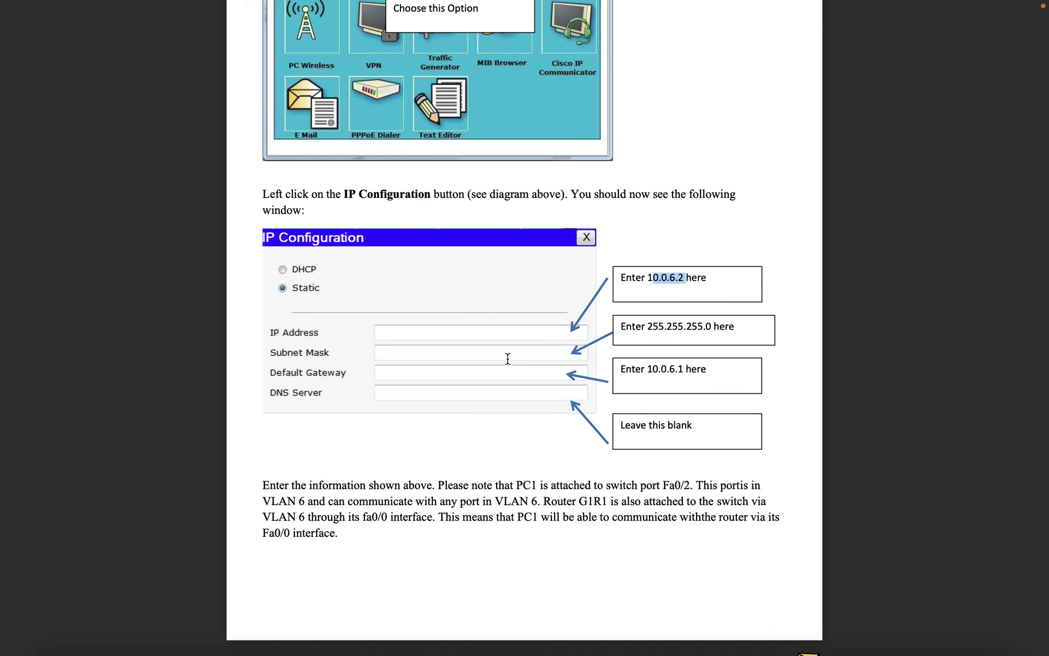
pyautogui.hotkey('ctrl', 'Left')
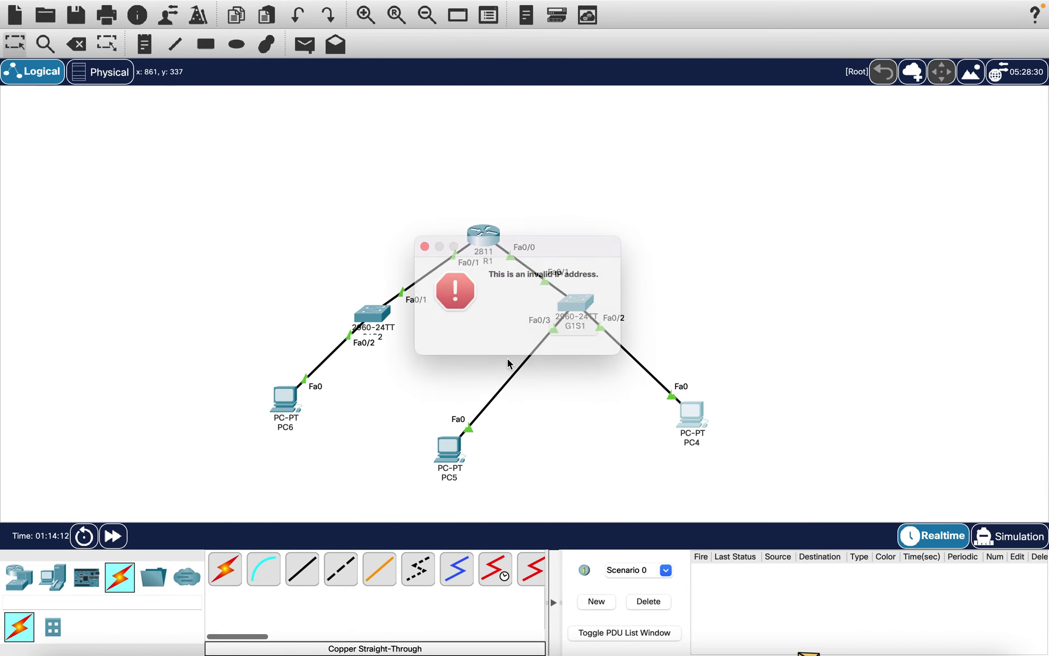
pyautogui.click(424, 246)
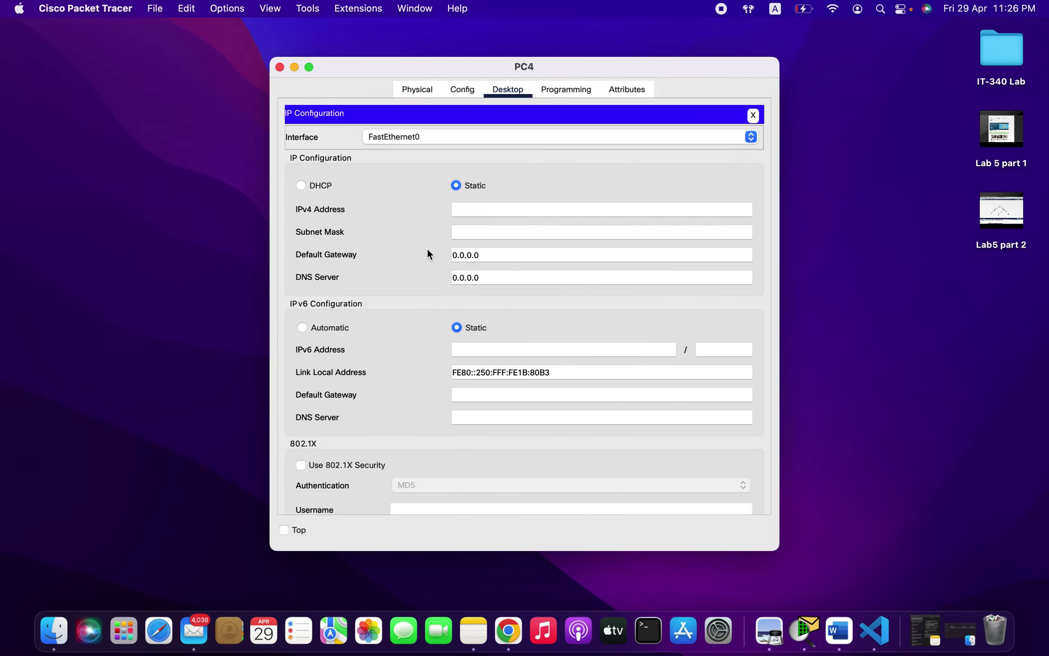
pyautogui.write('10.0.6.2')
pyautogui.press('Tab')
# Check the IPv4 address of router G1R1's FastEthernet0/0, and compare it with PC4's IPv4 address.
pyautogui.hotkey('ctrl', 'Right')
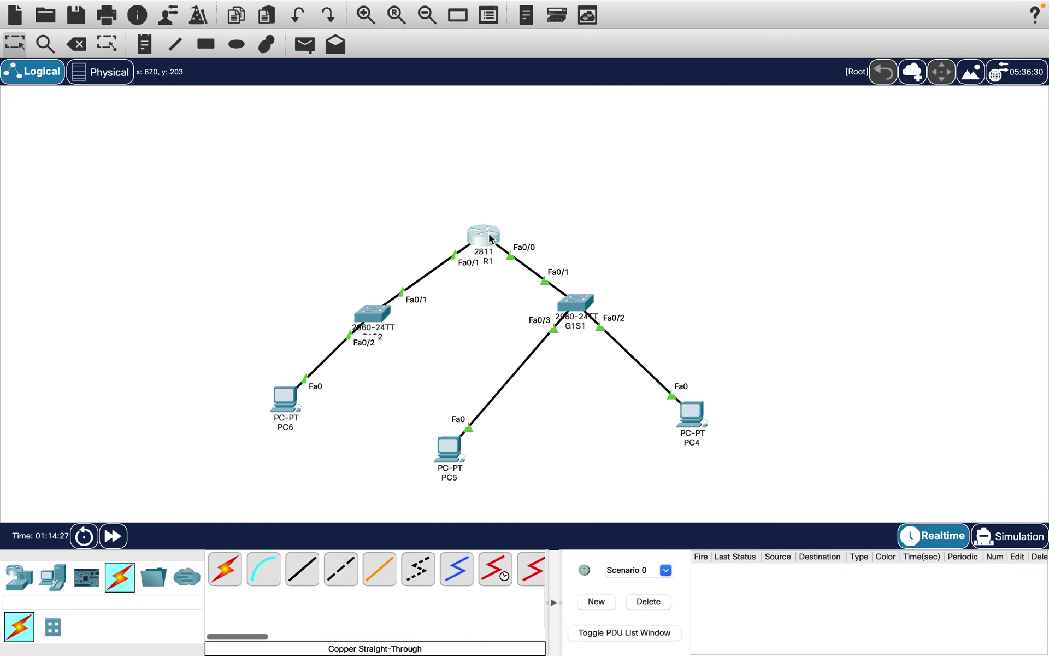
pyautogui.hotkey('ctrl', 'Right')
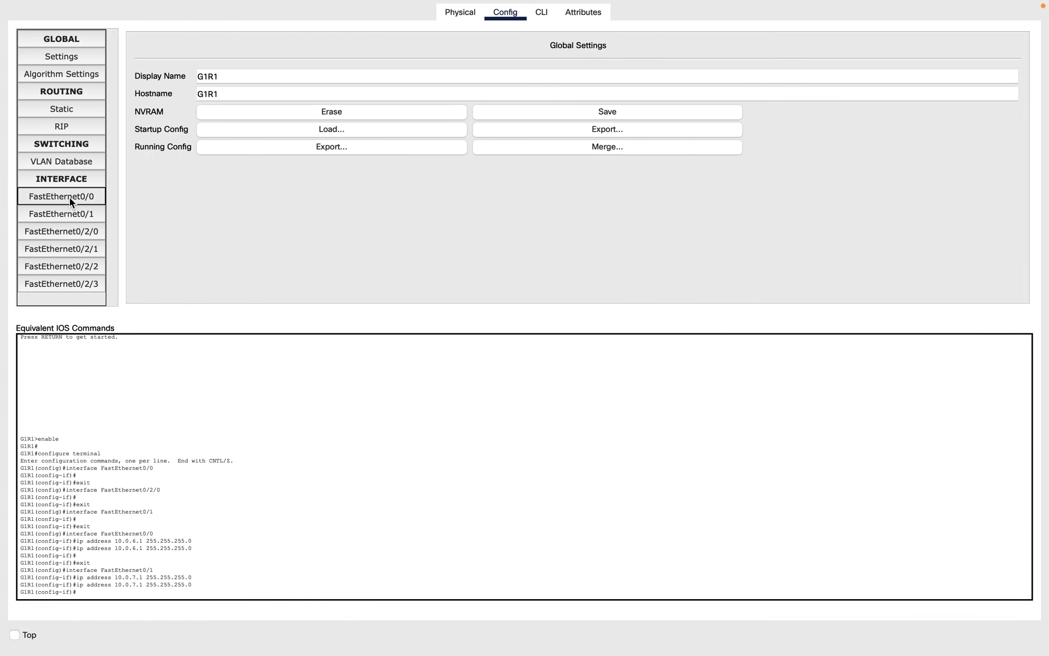
pyautogui.click(71, 195)
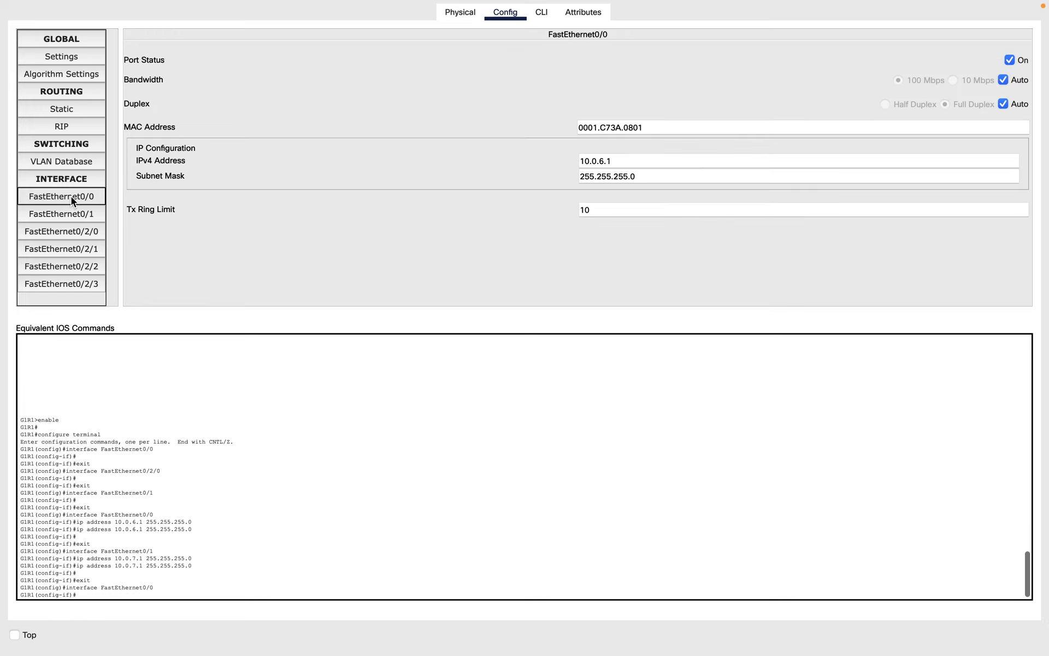
pyautogui.write('1')
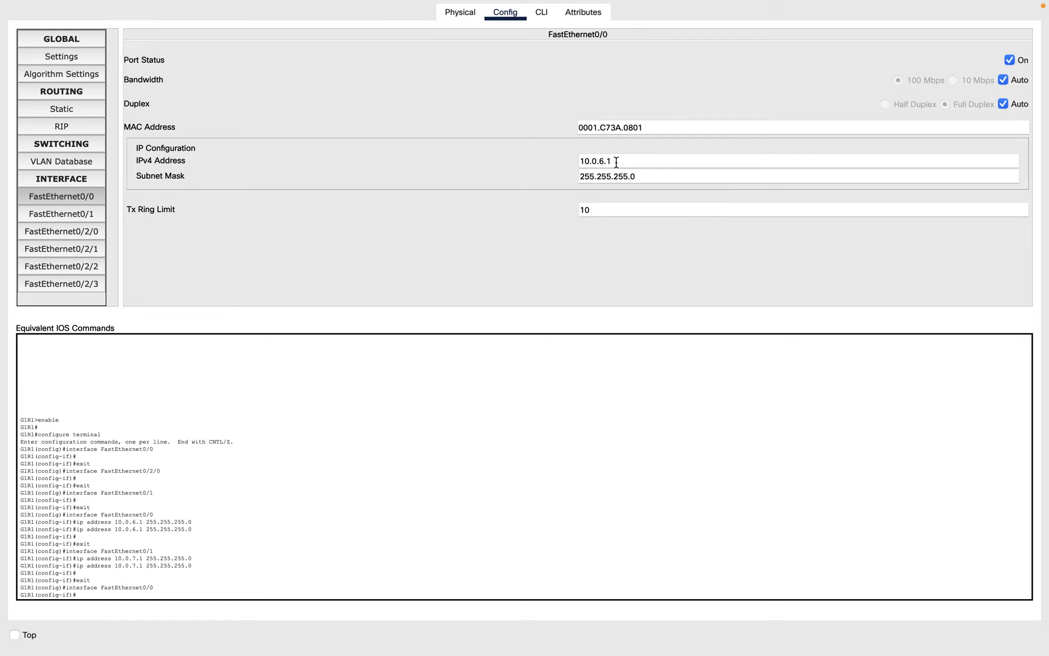
pyautogui.hotkey('ctrl', 'Left')
pyautogui.hotkey('ctrl', 'Left')
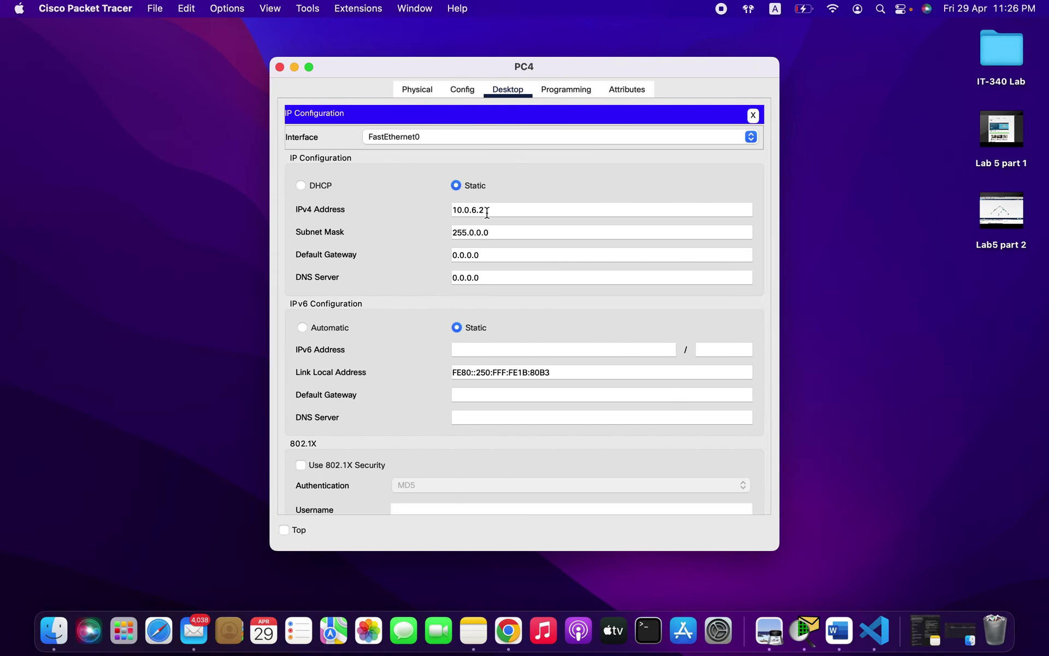
pyautogui.moveTo(477, 210); pyautogui.dragTo(437, 211)
pyautogui.moveTo(503, 212); pyautogui.dragTo(480, 211)
# Try to edit PC4's subnet mask by removing everything after its first octet, and dismiss the error.
pyautogui.click(523, 232)
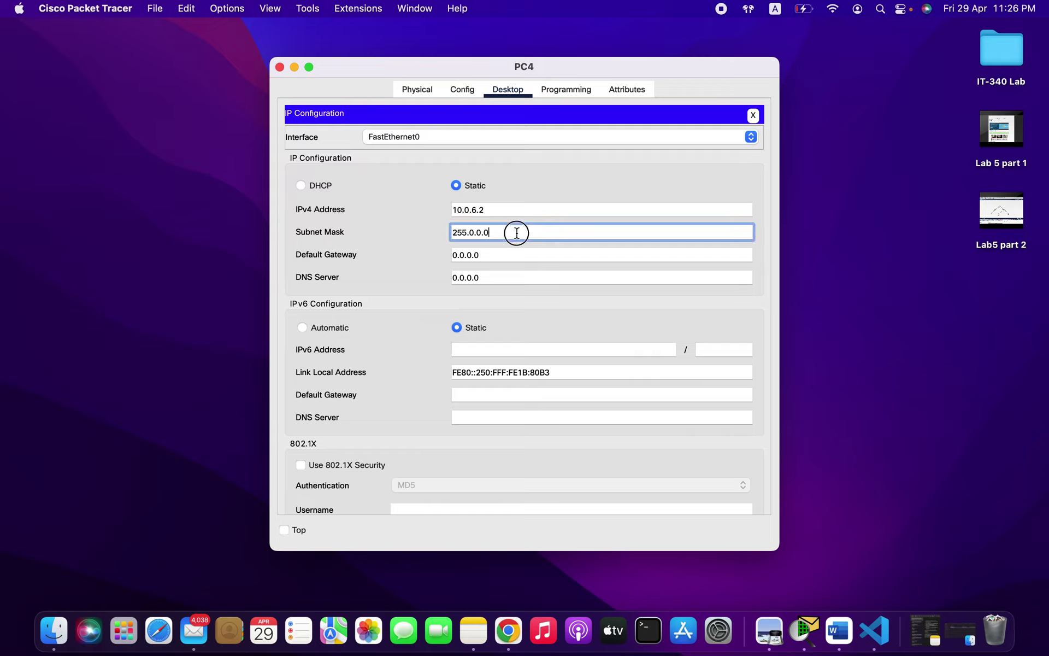
pyautogui.press('BackSpace')
pyautogui.press('BackSpace')
pyautogui.press('BackSpace')
pyautogui.press('BackSpace')
pyautogui.press('BackSpace')
pyautogui.press('BackSpace')
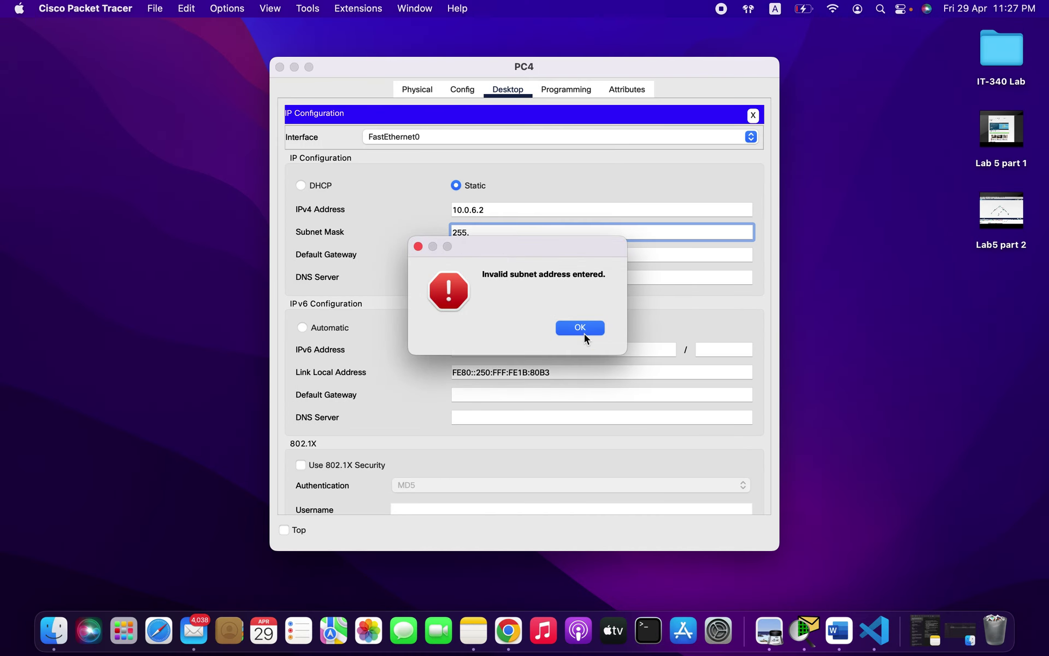
pyautogui.click(586, 330)
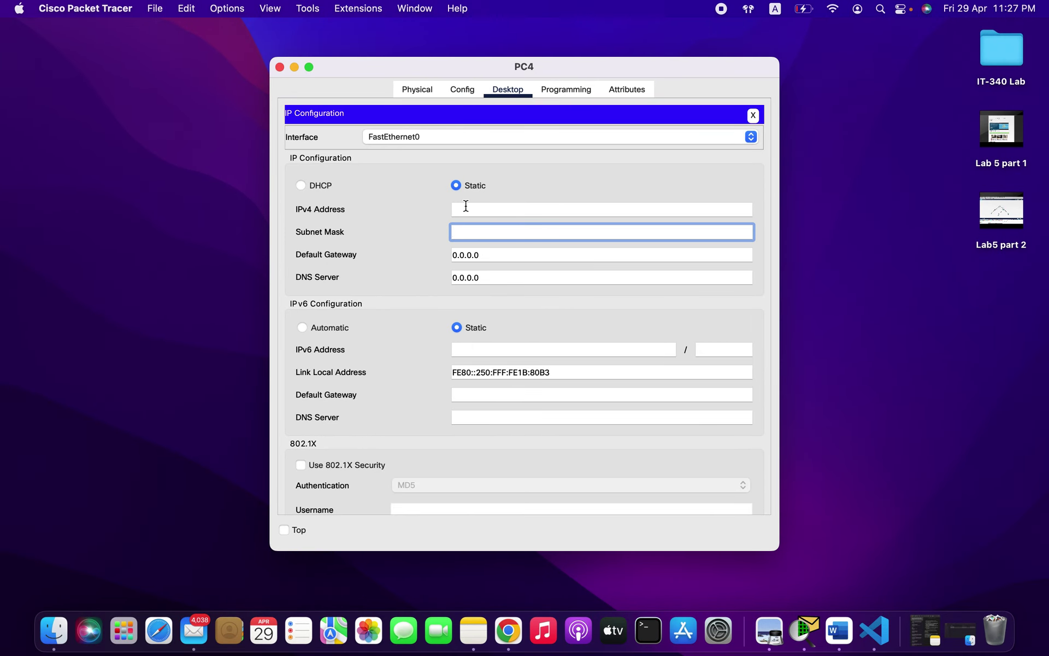
# Set PC4's IPv4 address to 10.0.6.2 and its subnet mask to 255.255.255.0.
pyautogui.click(468, 207)
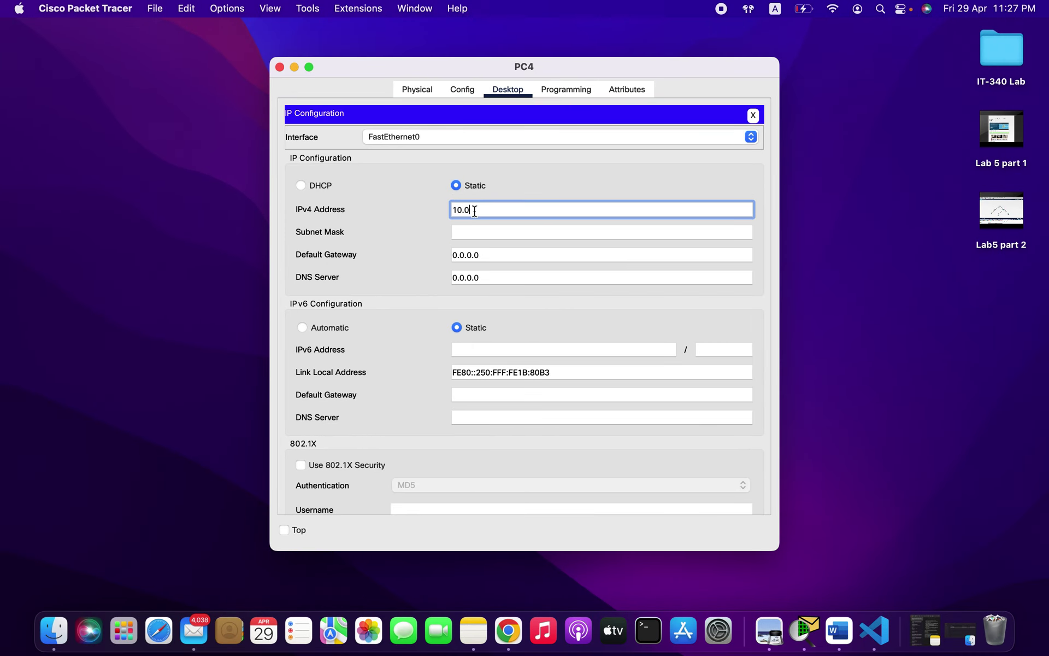
pyautogui.write('10.0.6.2')
pyautogui.click(470, 232)
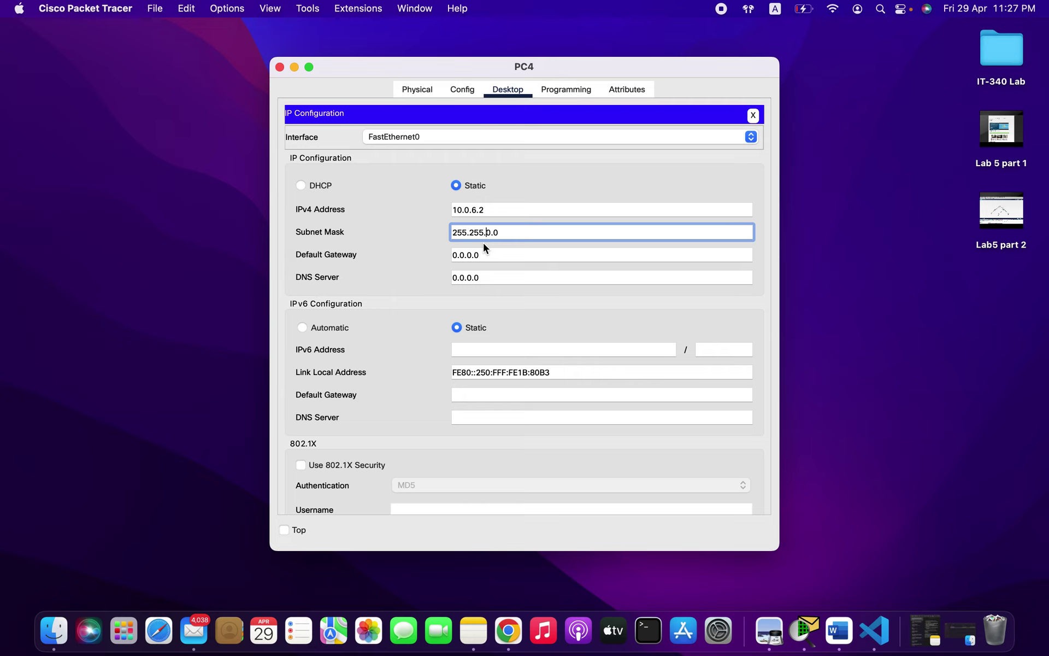
pyautogui.write('55.')
pyautogui.click(382, 233)
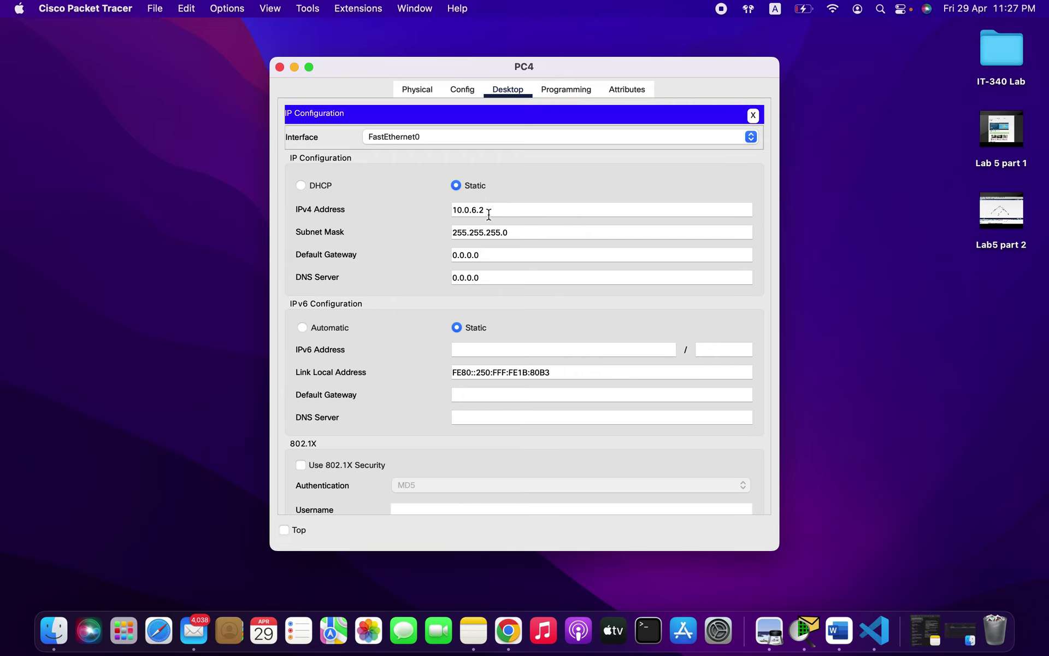
# Compare PC4's IPv4 address and subnet mask with those of router G1R1's FastEthernet0/0 interface.
pyautogui.moveTo(500, 209); pyautogui.dragTo(431, 208)
pyautogui.moveTo(543, 232); pyautogui.dragTo(412, 234)
pyautogui.click(412, 230)
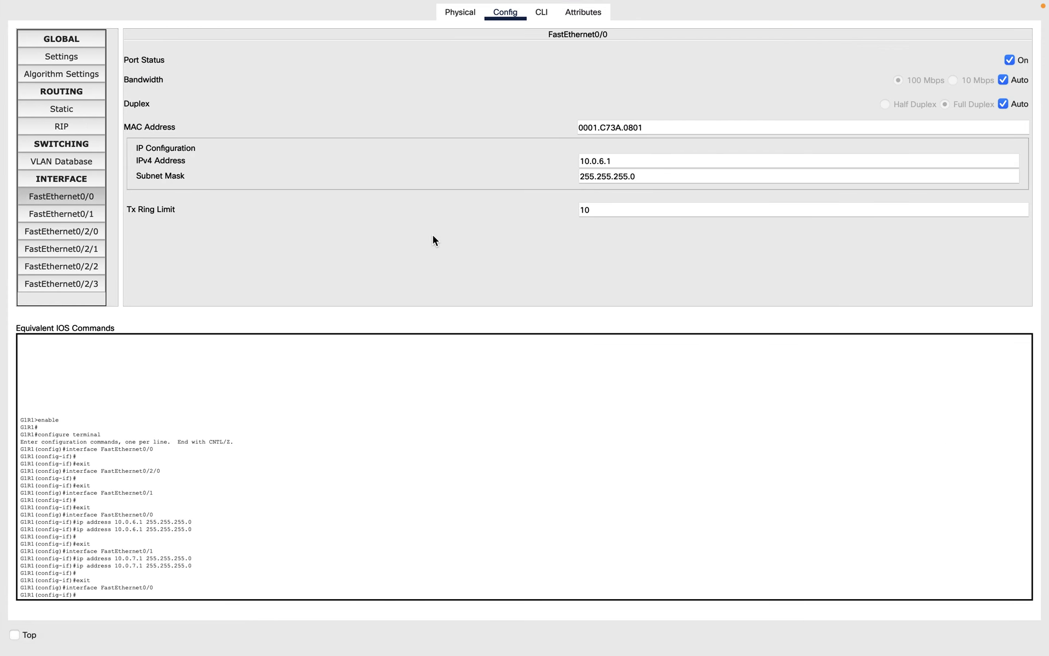
pyautogui.moveTo(623, 161); pyautogui.dragTo(572, 163)
pyautogui.click(533, 182)
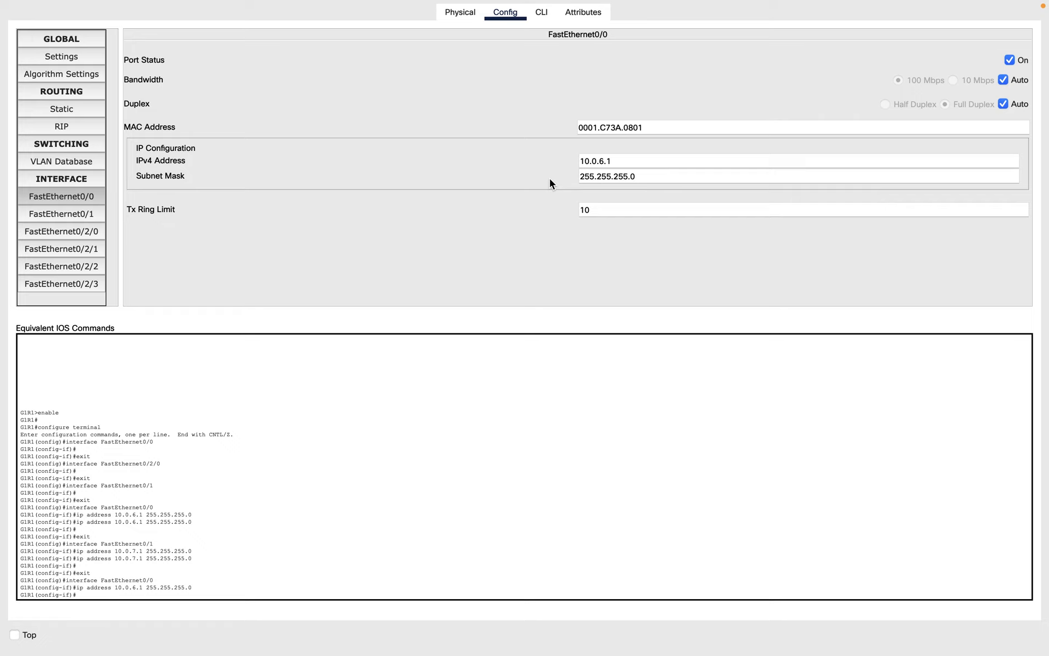
pyautogui.click(636, 161)
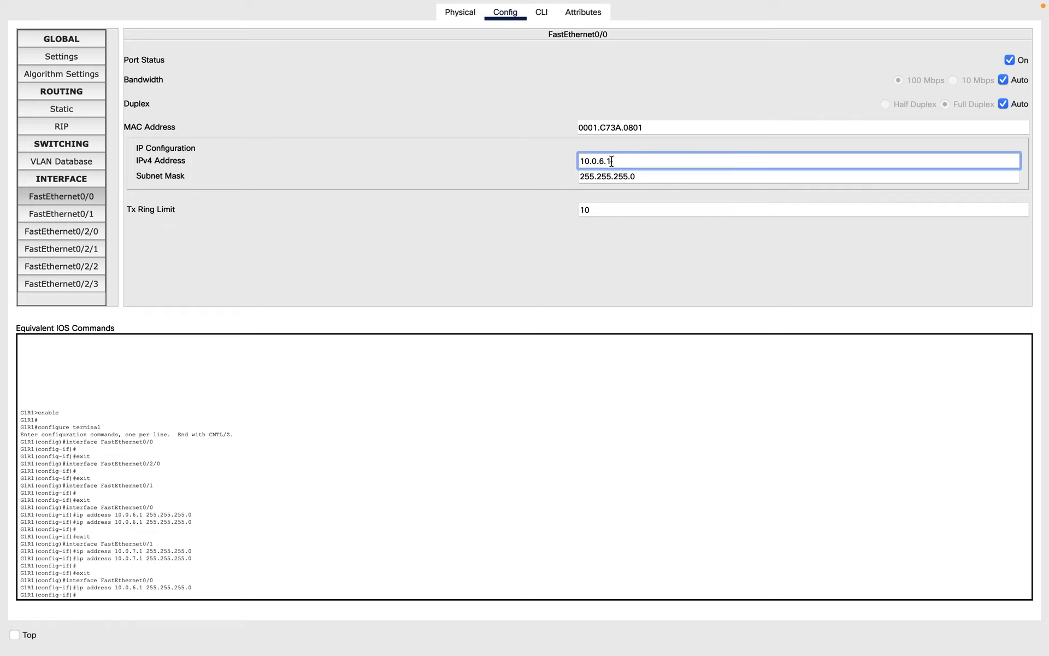